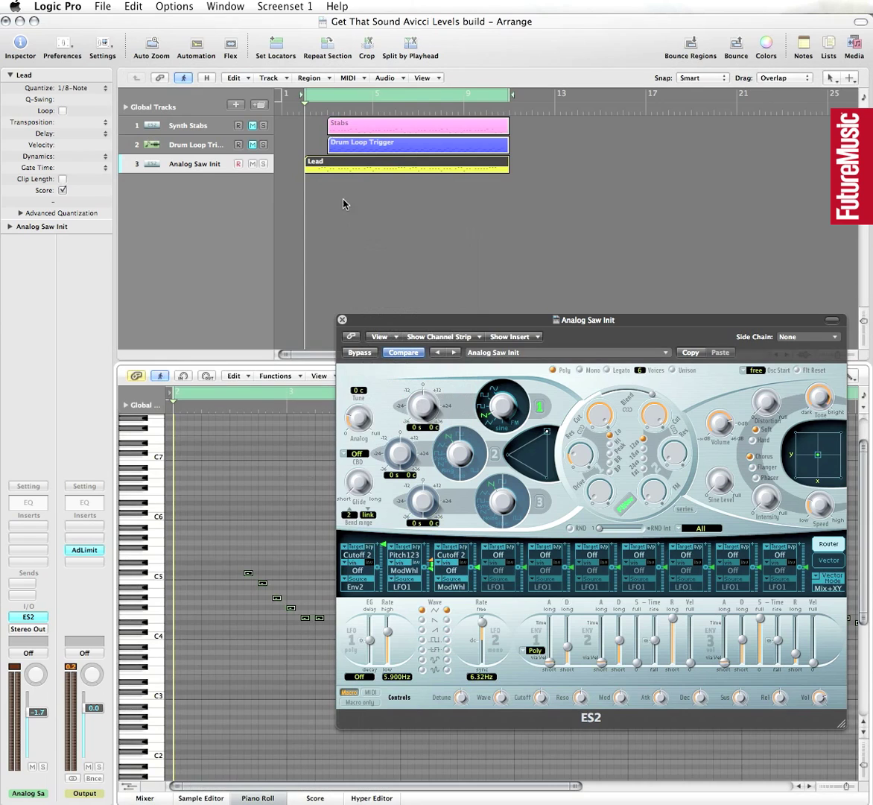
# Switch on oscillator 3 in the ES2 and set the oscillator mix roughly midway between oscillators 1 and 3
pyautogui.moveTo(370, 323); pyautogui.dragTo(324, 244)
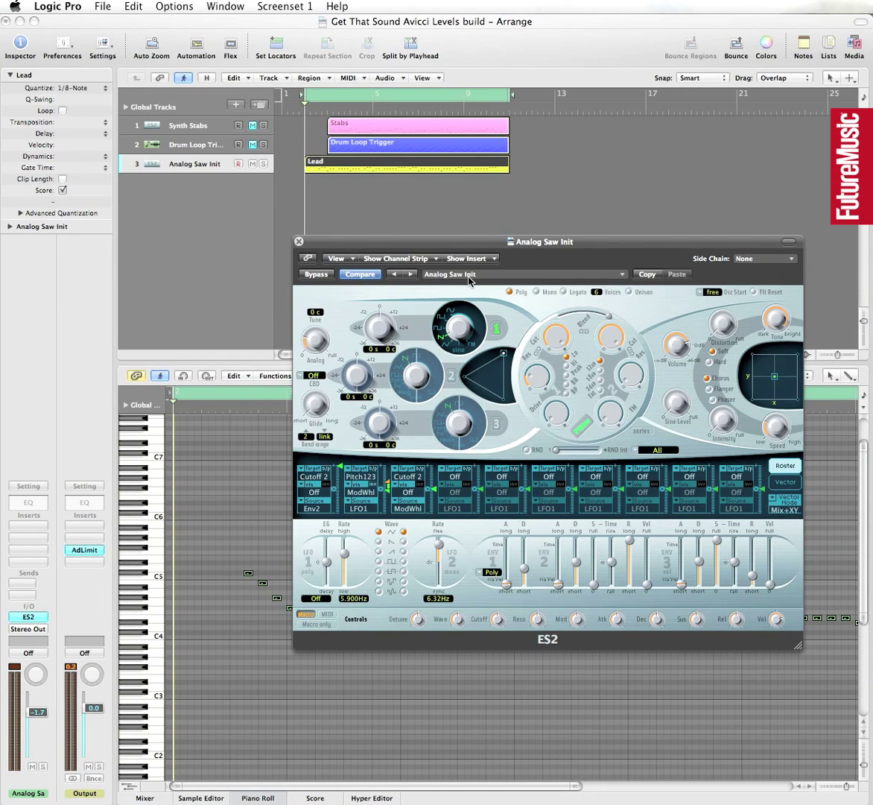
pyautogui.press('space')
pyautogui.click(496, 425)
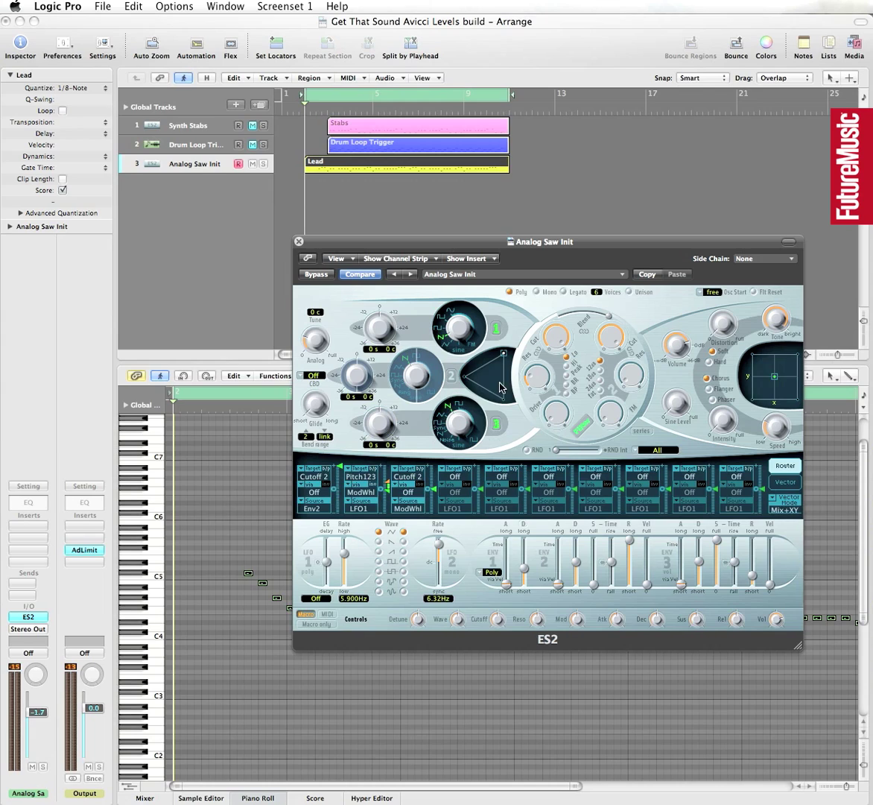
pyautogui.moveTo(503, 355); pyautogui.dragTo(506, 379)
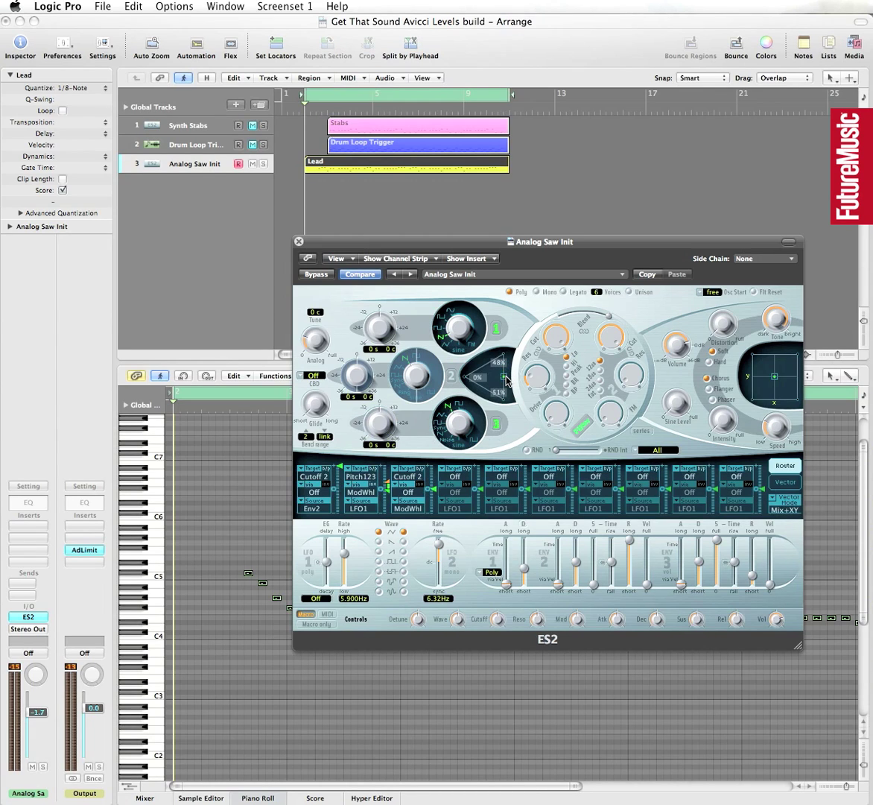
pyautogui.moveTo(506, 379); pyautogui.dragTo(507, 380)
# Detune oscillator 1 to 8 cents and oscillator 3 to -8 cents, and raise the Analog amount
pyautogui.moveTo(390, 350); pyautogui.dragTo(389, 324)
pyautogui.moveTo(389, 450); pyautogui.dragTo(391, 475)
pyautogui.moveTo(315, 339); pyautogui.dragTo(285, 266)
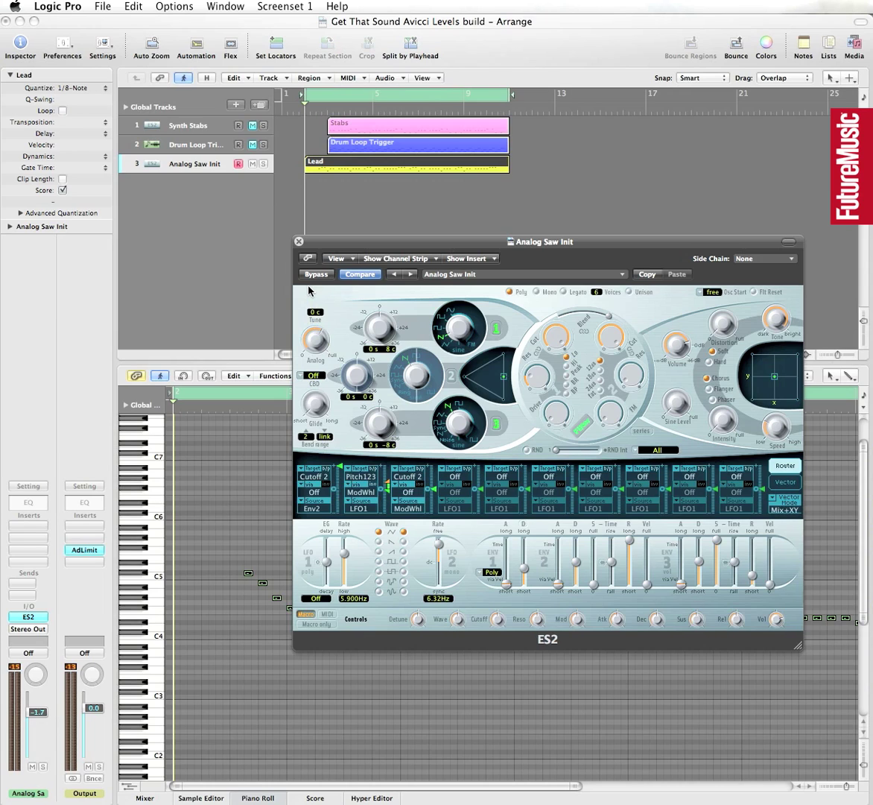
# Lower the coarse tuning of oscillators 1 and 3 to -12 semitones each
pyautogui.moveTo(379, 328)
pyautogui.mouseDown()
pyautogui.moveTo(381, 338)
pyautogui.moveTo(350, 319)
pyautogui.moveTo(384, 351)
pyautogui.mouseUp()
pyautogui.moveTo(380, 424); pyautogui.dragTo(385, 449)
pyautogui.moveTo(385, 449); pyautogui.dragTo(392, 447)
# Set filter 2 to the Fat slope and reduce the amount of Env2 modulation on Cutoff 2
pyautogui.moveTo(612, 330)
pyautogui.moveTo(630, 359)
pyautogui.moveTo(342, 468); pyautogui.dragTo(342, 476)
# Set the targets of the second and third modulation routings to Off
pyautogui.click(361, 476)
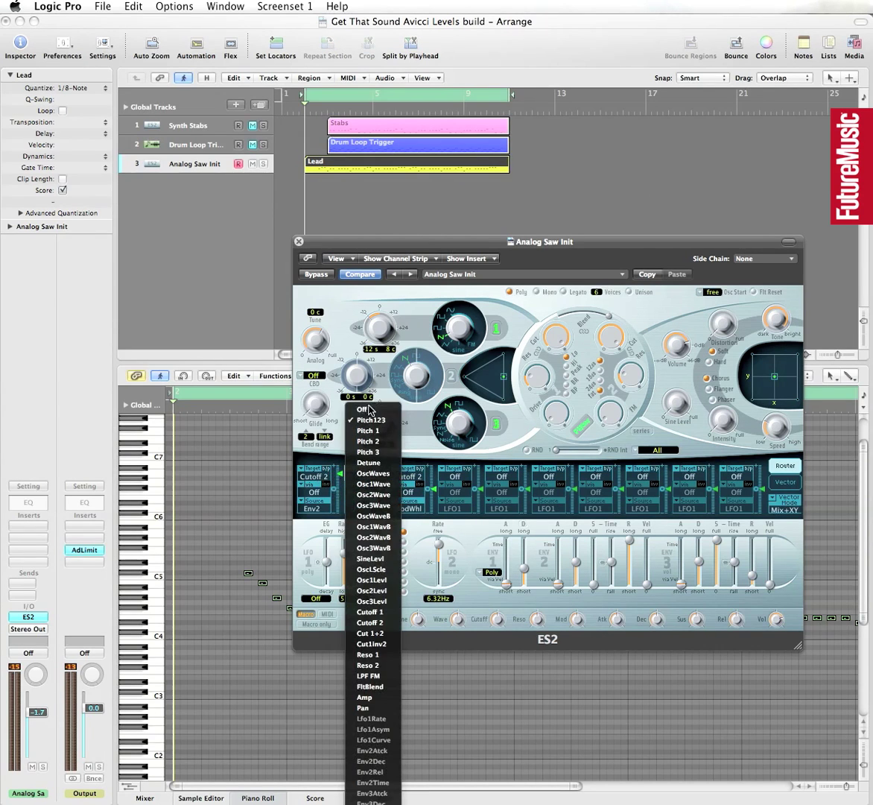
pyautogui.click(377, 451)
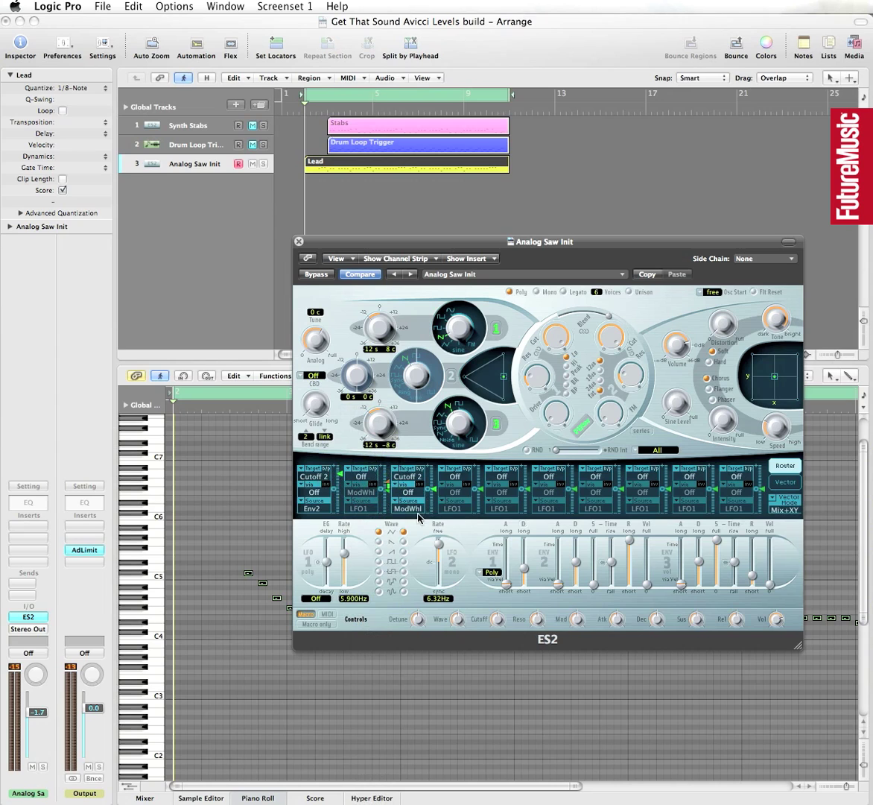
pyautogui.click(406, 481)
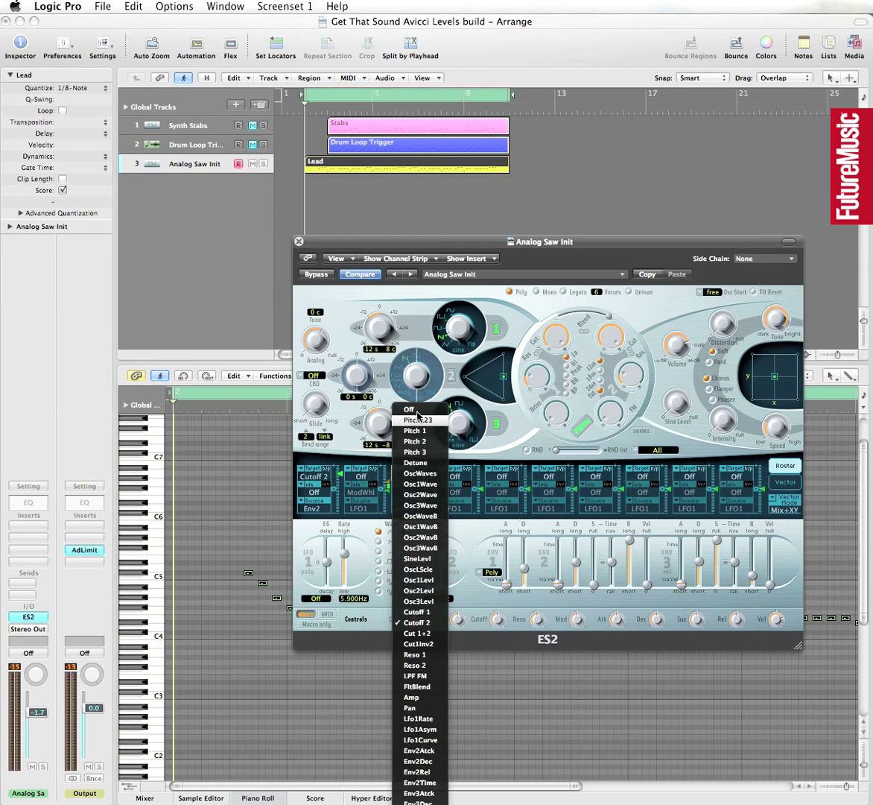
pyautogui.click(409, 401)
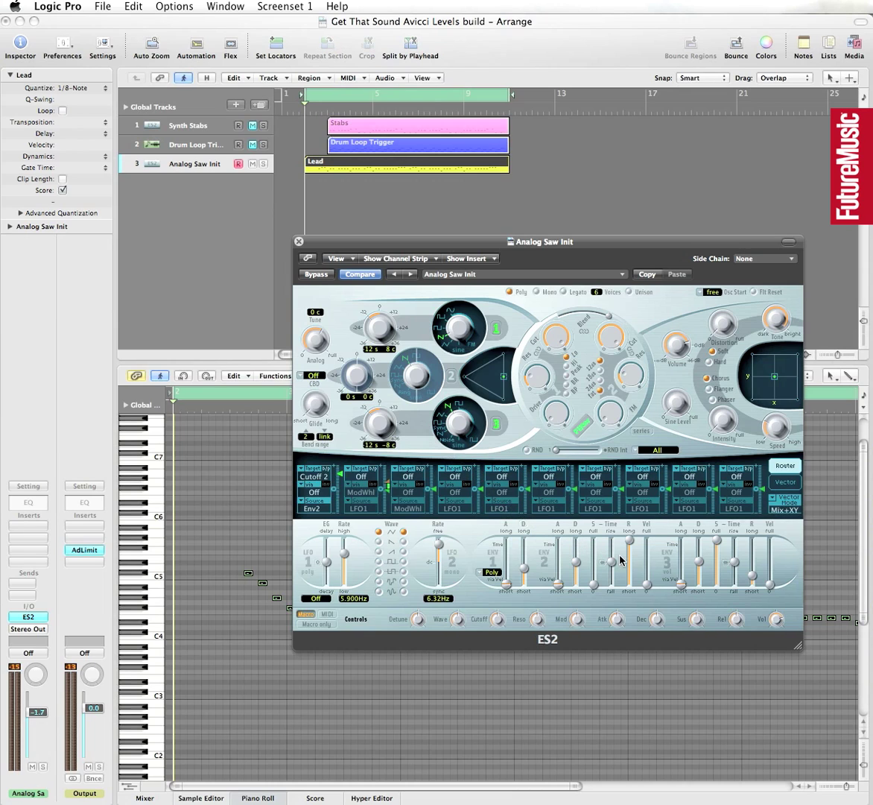
# Shorten the release of envelope 2 and slightly lower the sustain of envelope 3
pyautogui.moveTo(631, 542); pyautogui.dragTo(631, 564)
pyautogui.moveTo(718, 549); pyautogui.dragTo(719, 557)
# Play back the lead track to hear the edited patch, and close the synth window
pyautogui.click(196, 165)
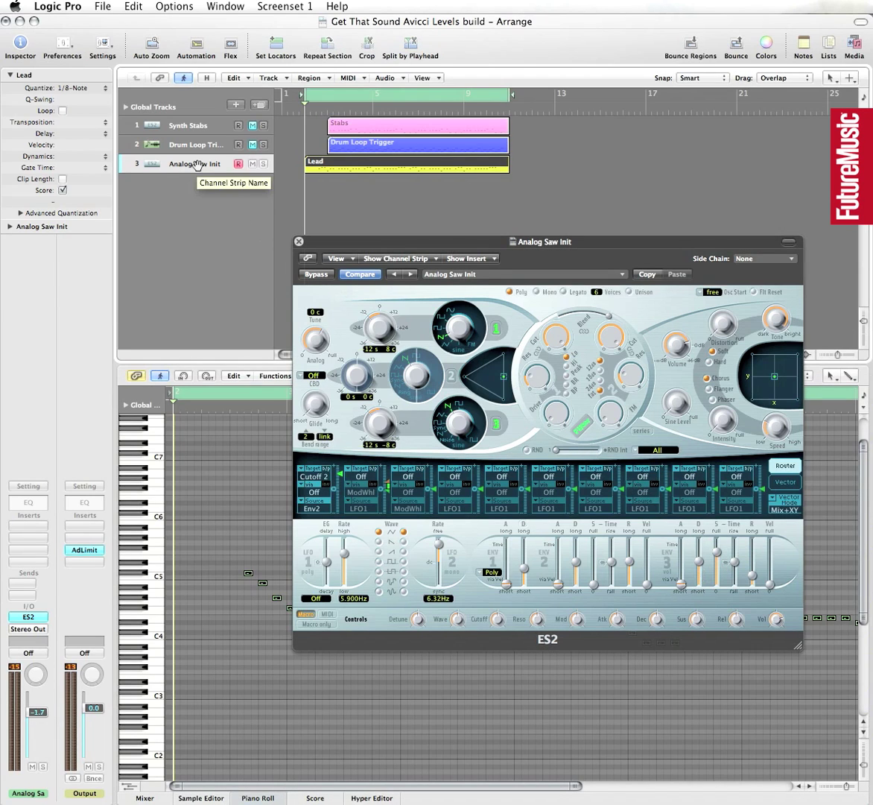
pyautogui.press('space')
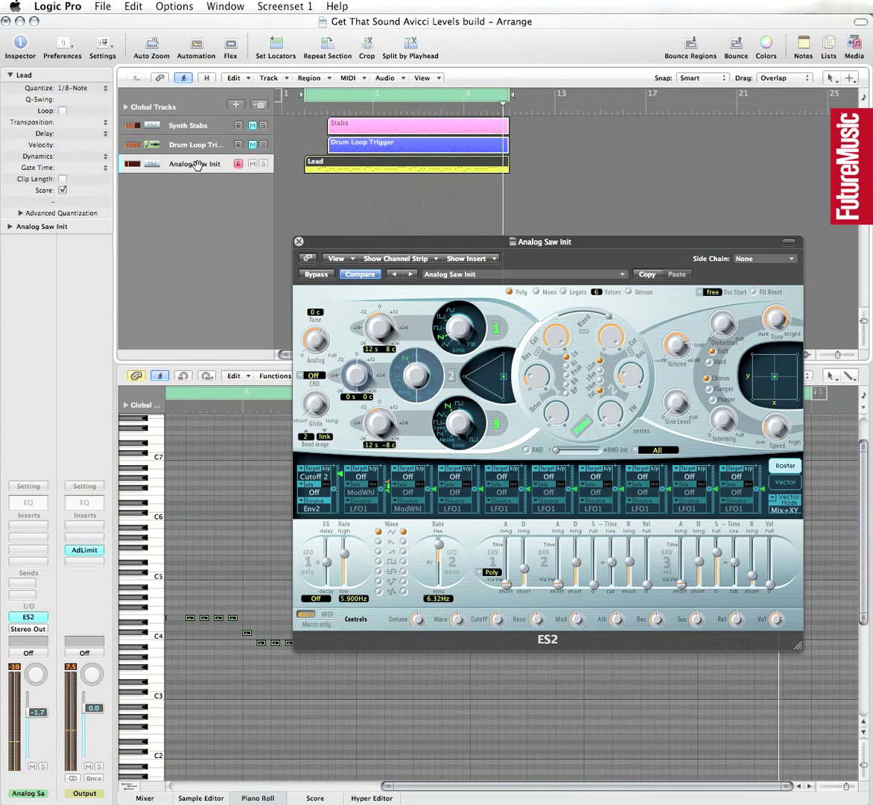
pyautogui.press('space')
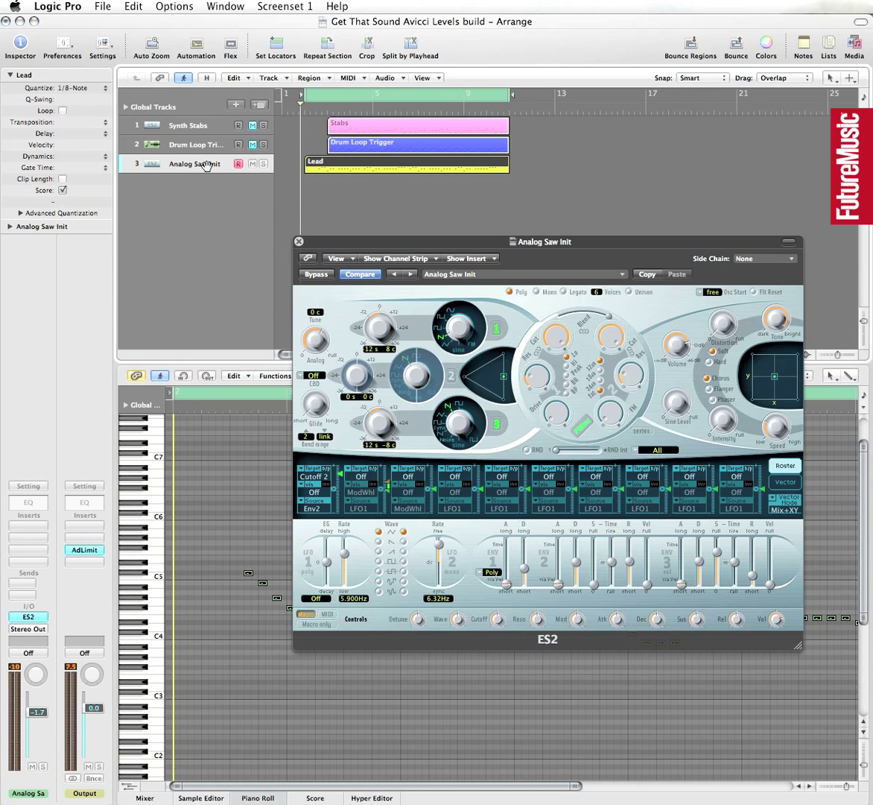
pyautogui.click(299, 242)
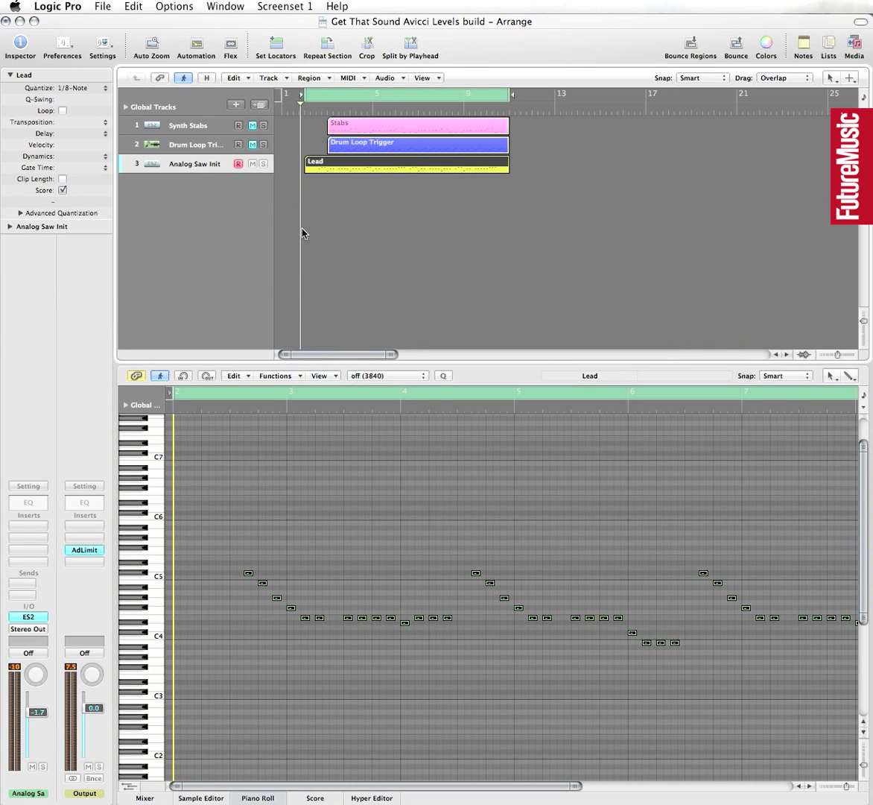
# Duplicate the Analog Saw Init track with its settings and copy the Lead region onto the new track
pyautogui.click(259, 105)
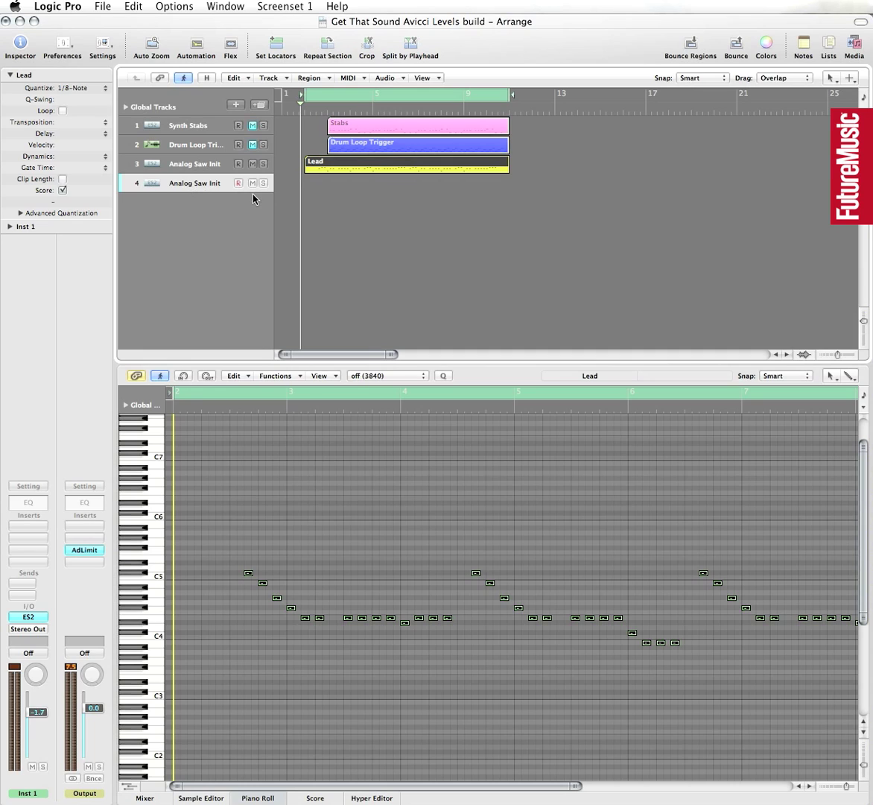
pyautogui.click(328, 197)
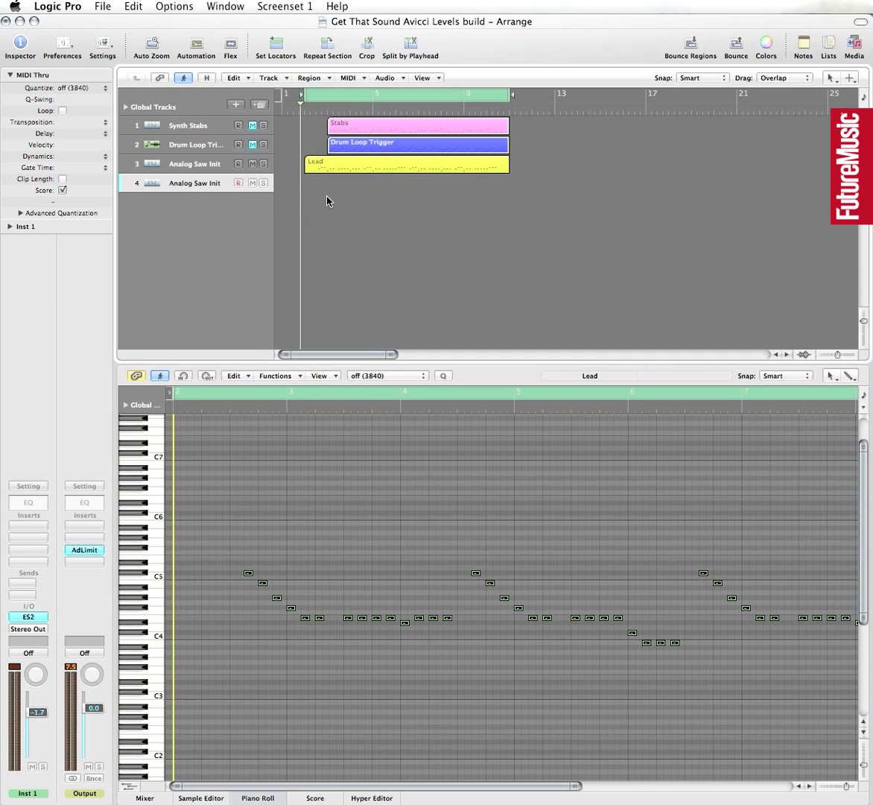
pyautogui.moveTo(328, 171); pyautogui.dragTo(328, 184)
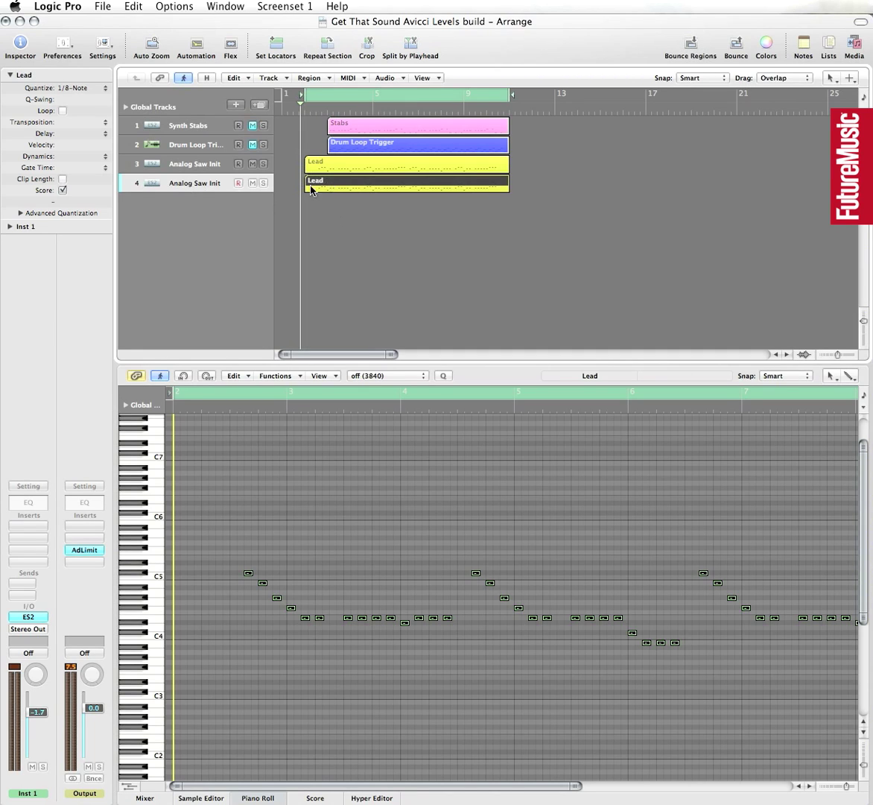
# Transpose the copied Lead region by +12 and play back both lead layers
pyautogui.click(103, 124)
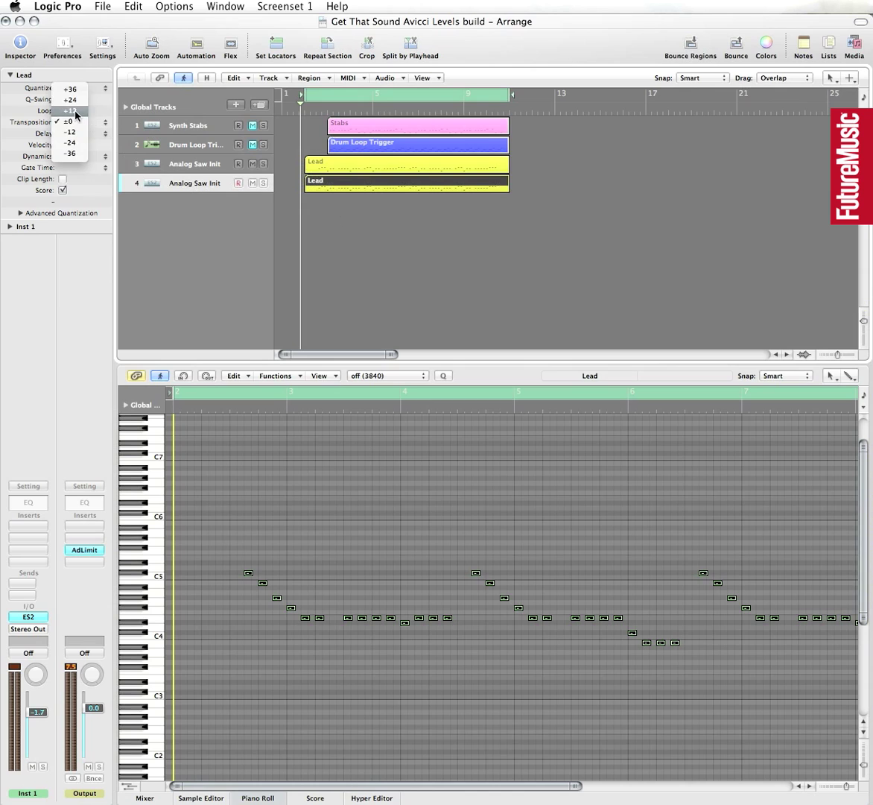
pyautogui.click(70, 110)
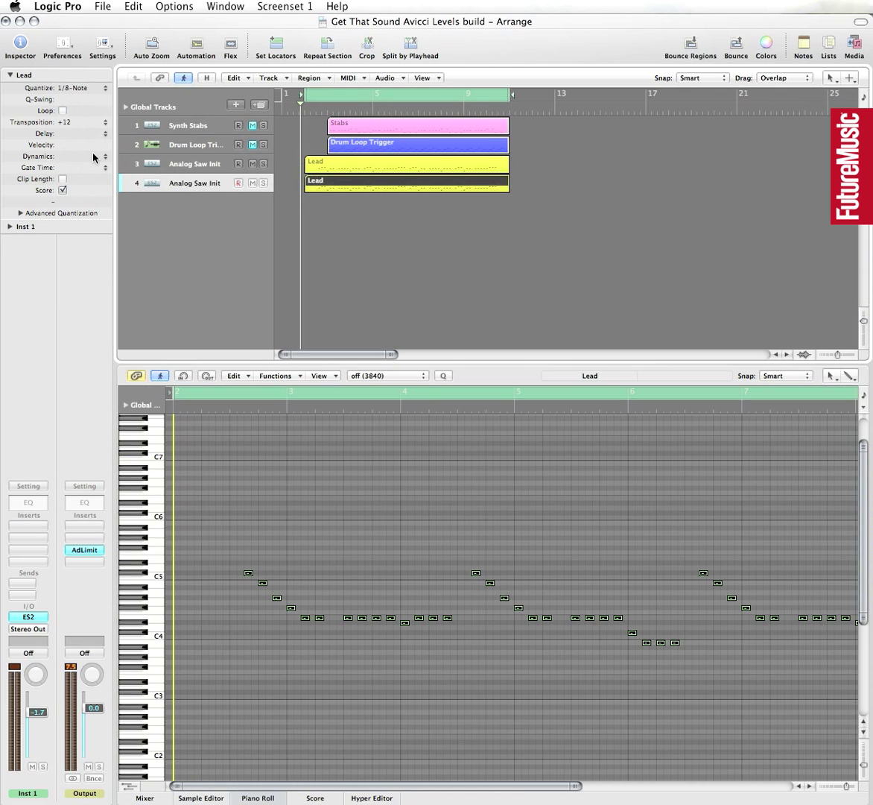
pyautogui.press('space')
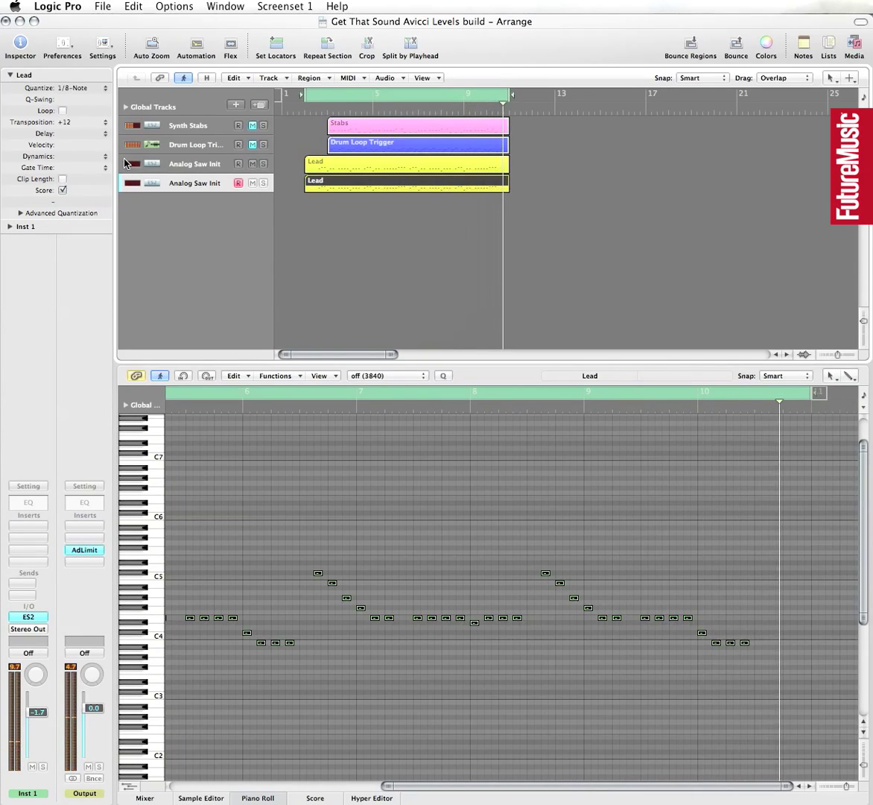
pyautogui.press('space')
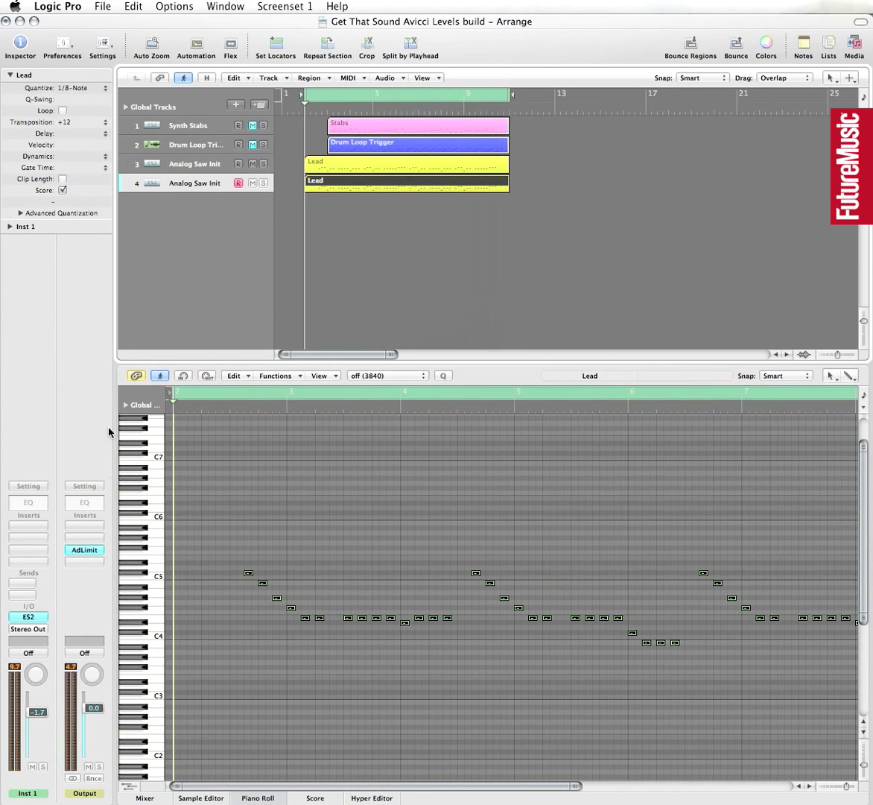
# Set the ES2 on both lead tracks to Mono voice mode and close the synth windows
pyautogui.click(28, 617)
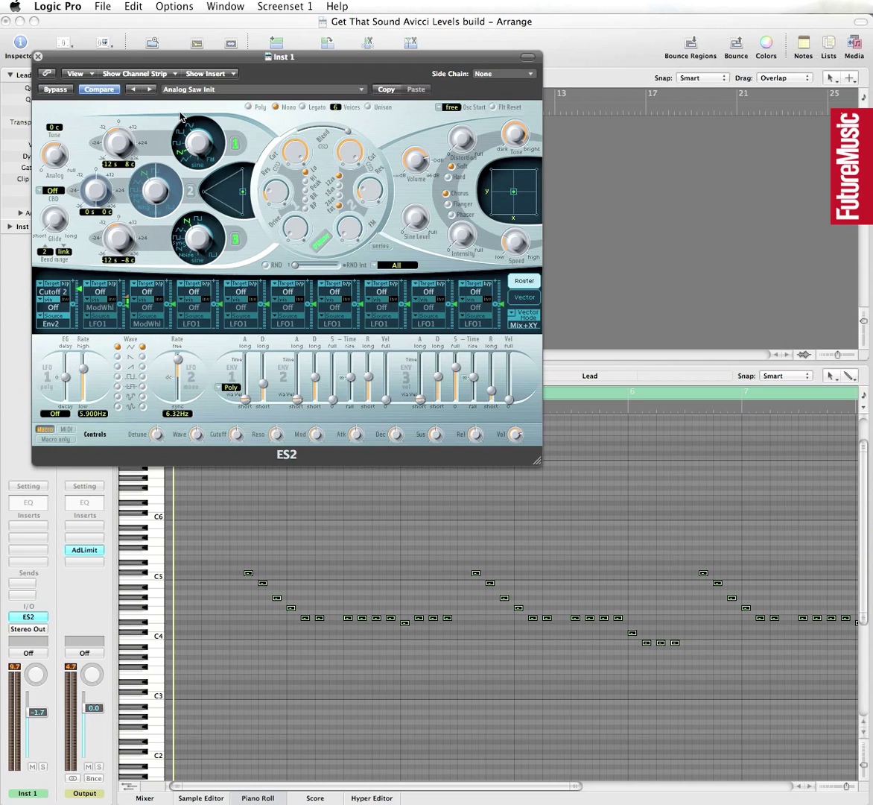
pyautogui.click(38, 57)
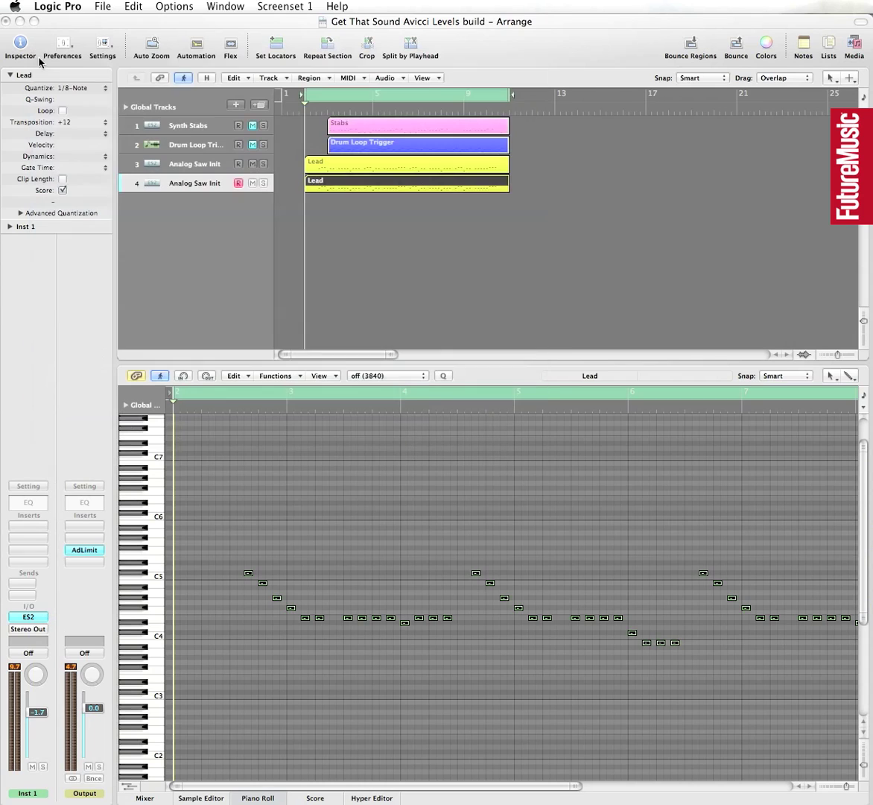
pyautogui.click(178, 158)
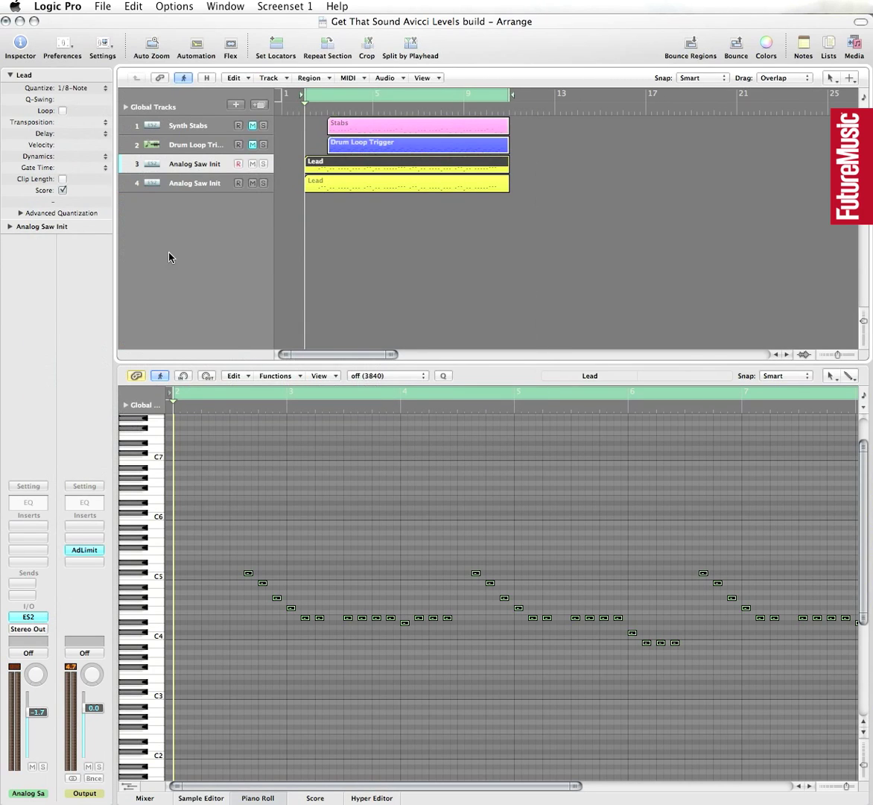
pyautogui.click(27, 616)
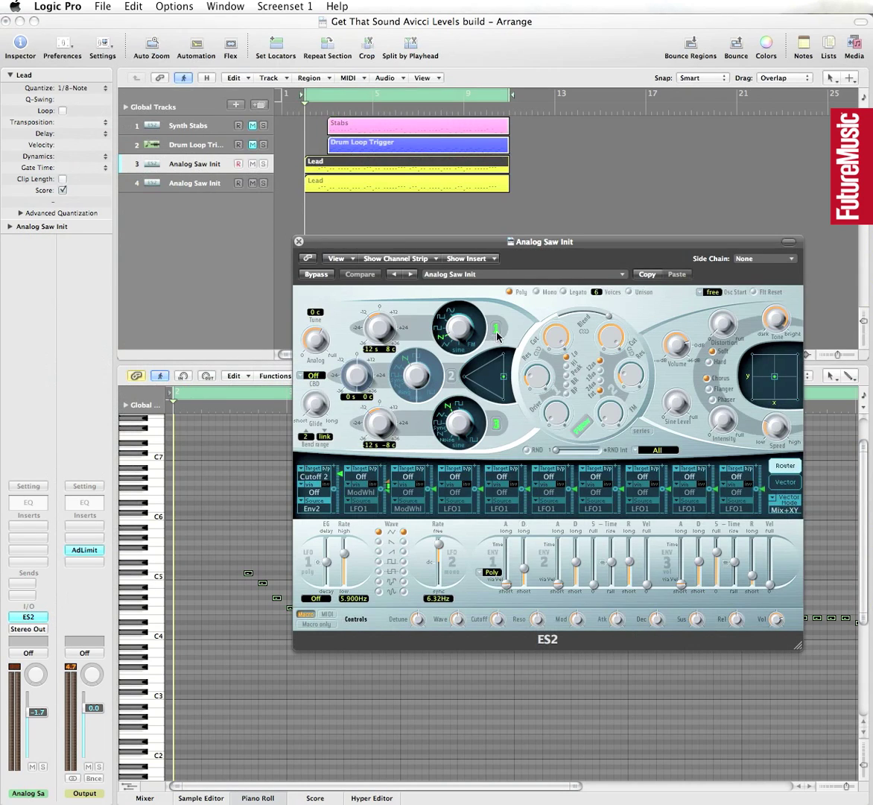
pyautogui.click(537, 292)
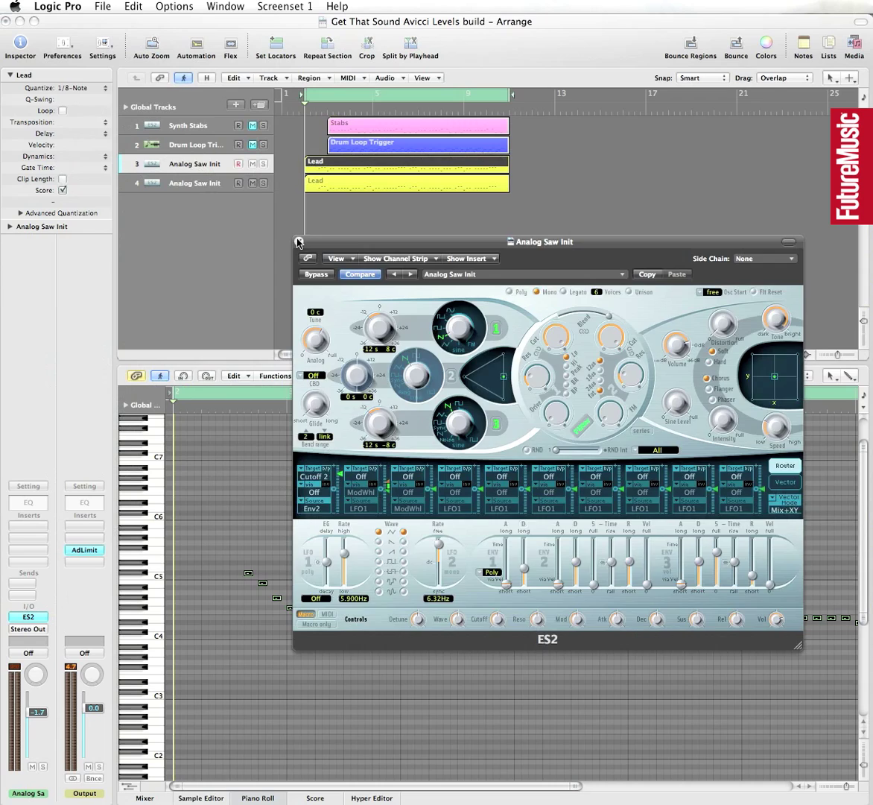
pyautogui.press('super+w')
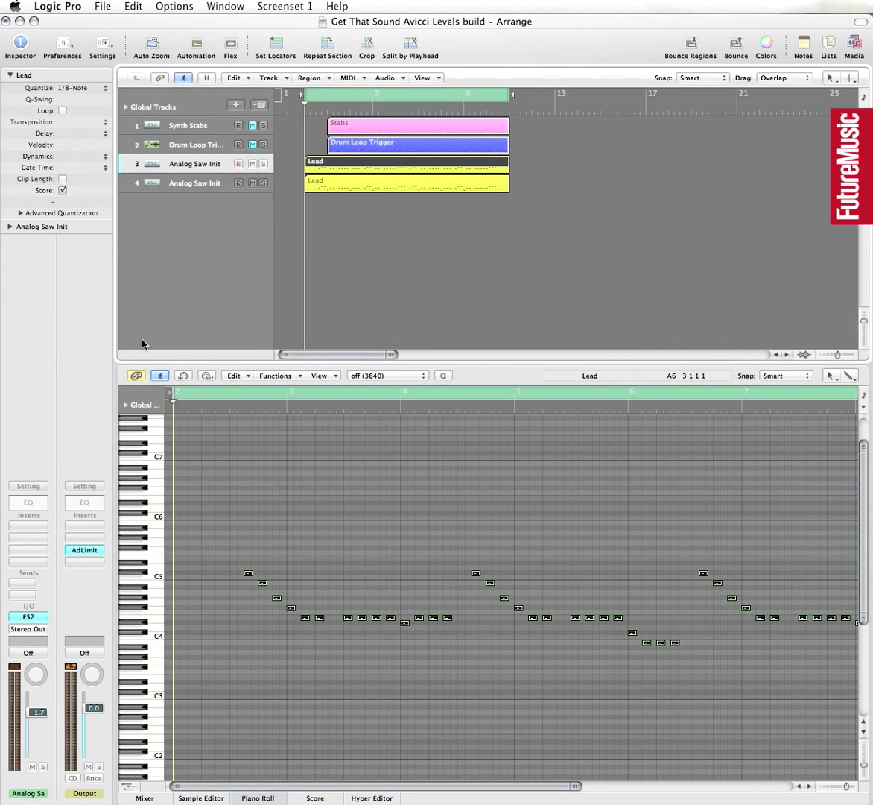
# Add a Bus 1 send to the original lead channel and set its level to about -10.8 dB
pyautogui.click(27, 583)
pyautogui.moveTo(52, 596)
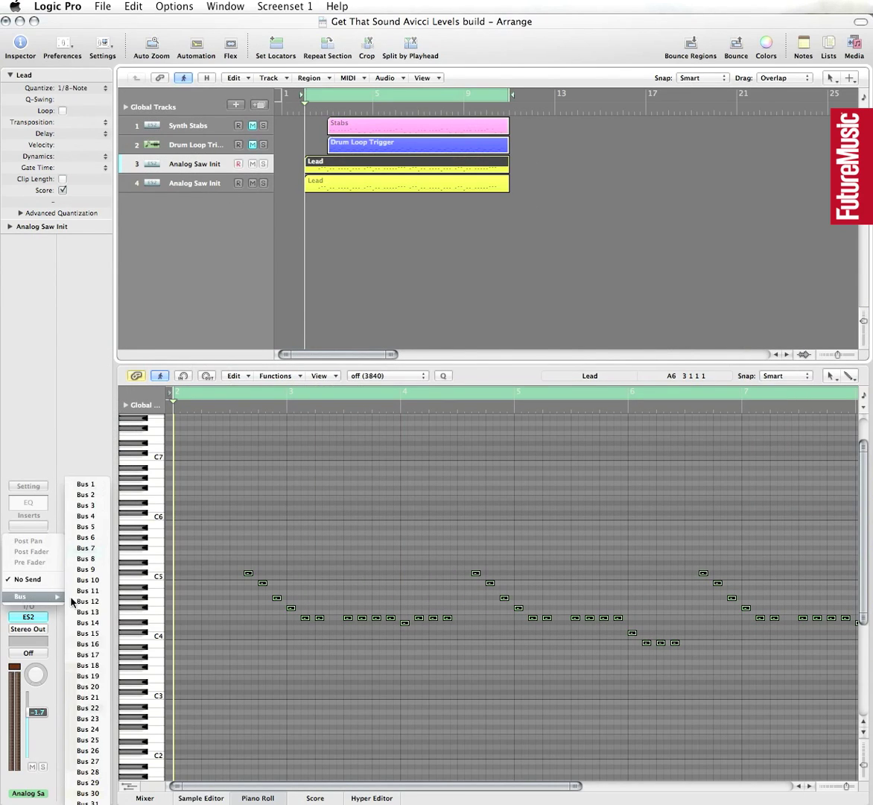
pyautogui.click(85, 485)
pyautogui.moveTo(42, 583); pyautogui.dragTo(43, 537)
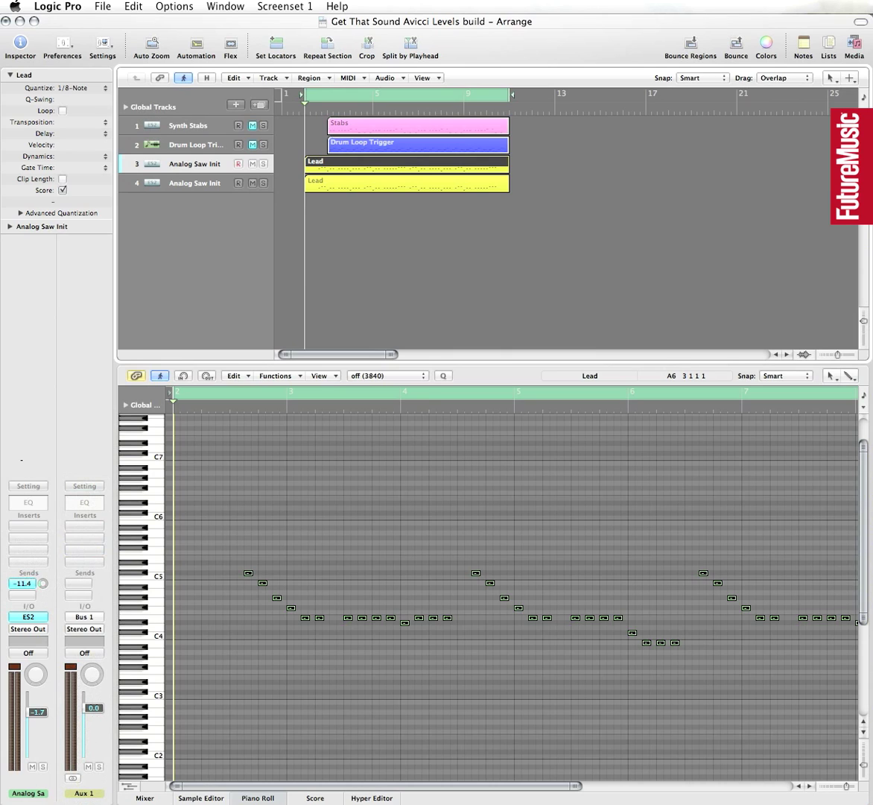
# Insert the stereo Sonnox Oxford Reverb on the Aux 1 channel
pyautogui.click(87, 531)
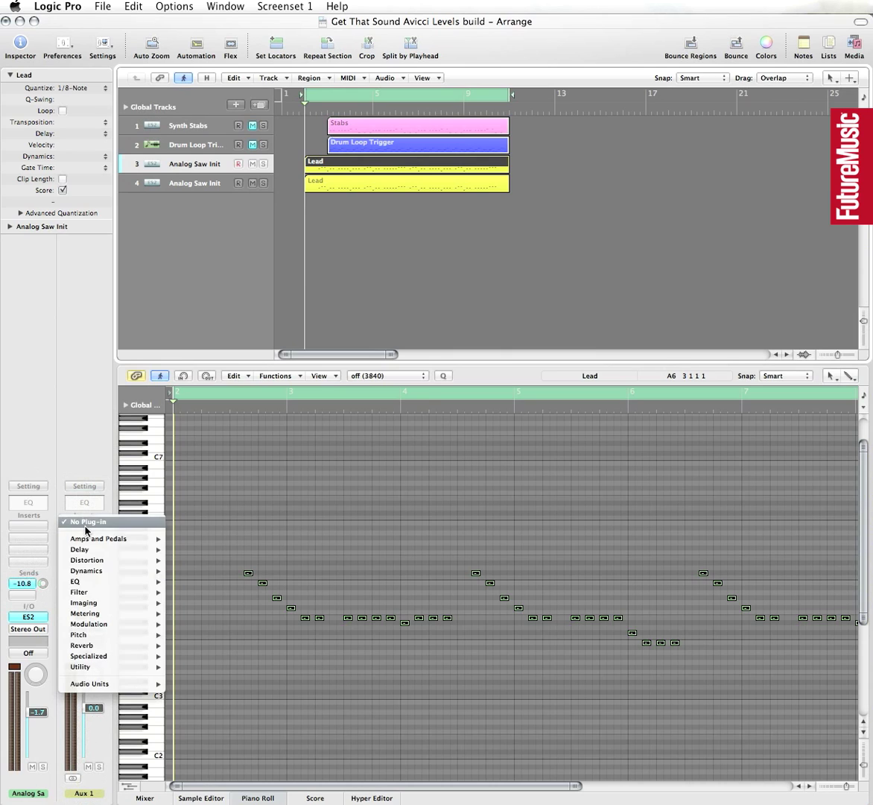
pyautogui.moveTo(117, 687)
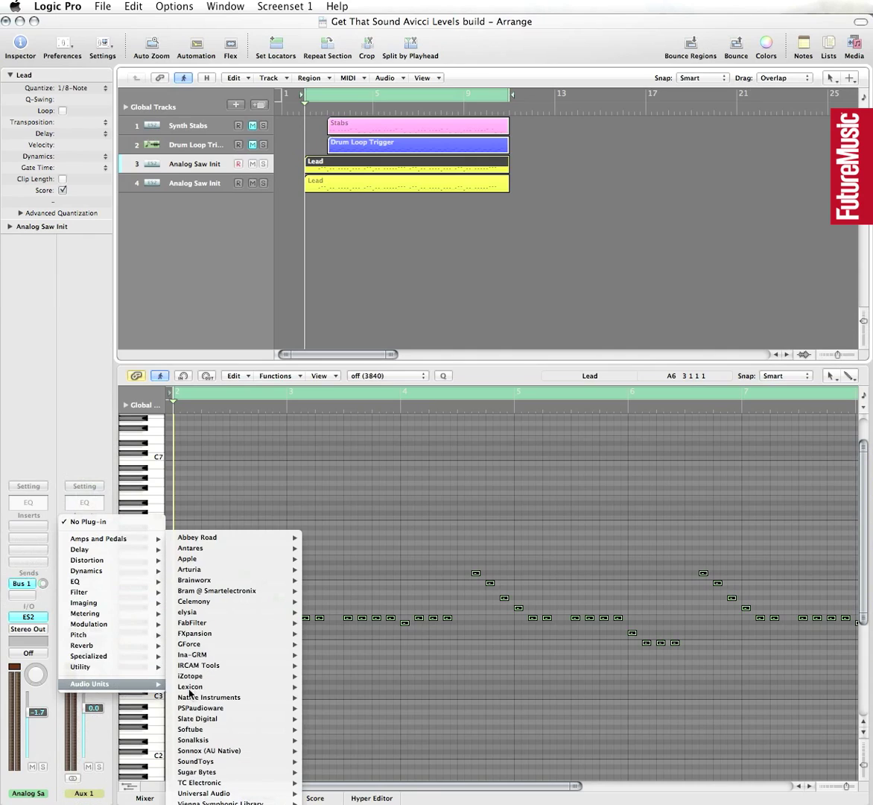
pyautogui.moveTo(220, 750)
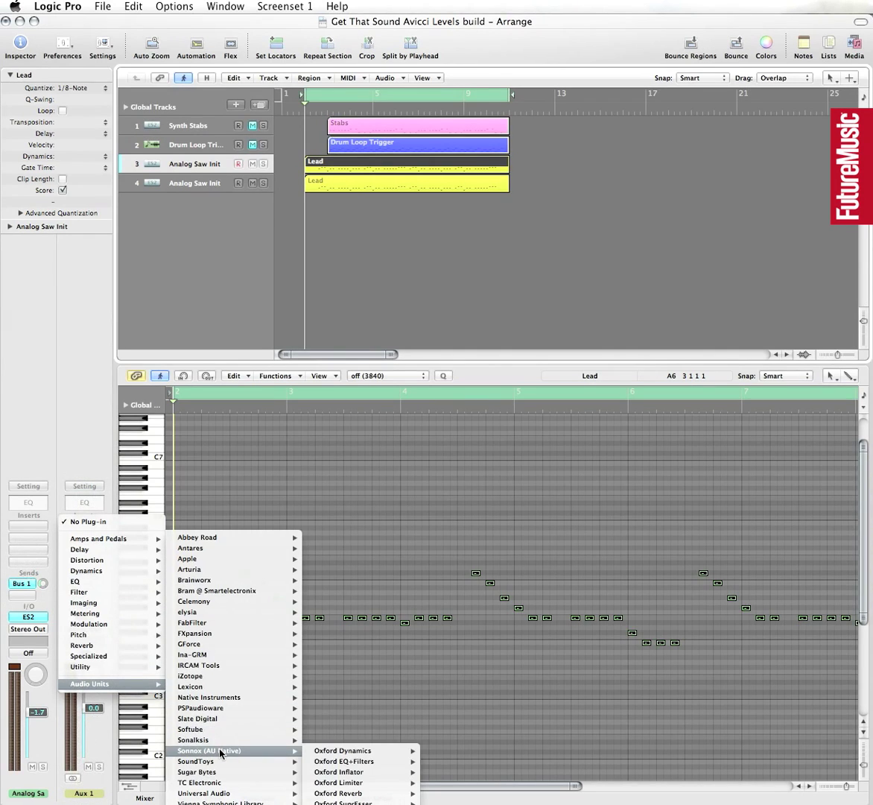
pyautogui.moveTo(373, 794)
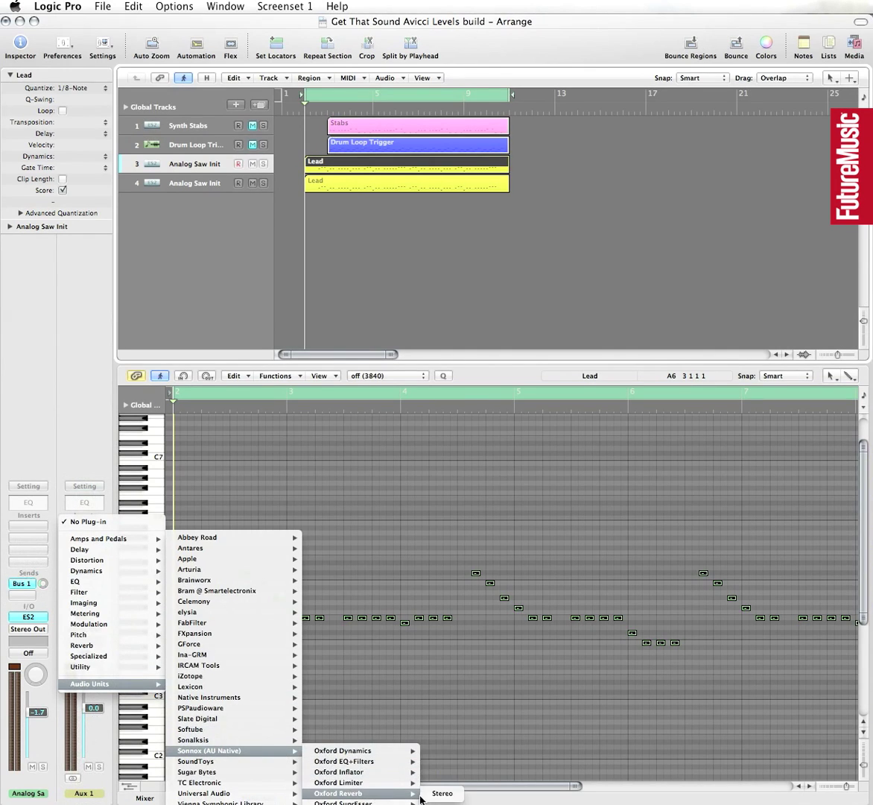
pyautogui.click(441, 798)
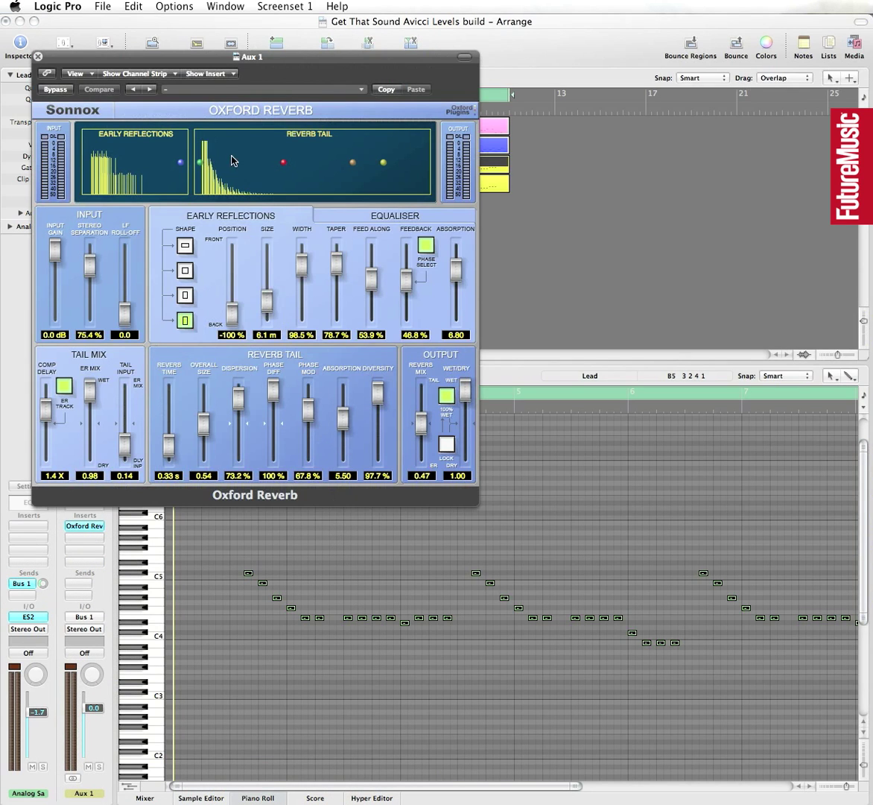
# Load the Big Wet Hall preset from the Halls category in the Oxford Reverb
pyautogui.click(215, 90)
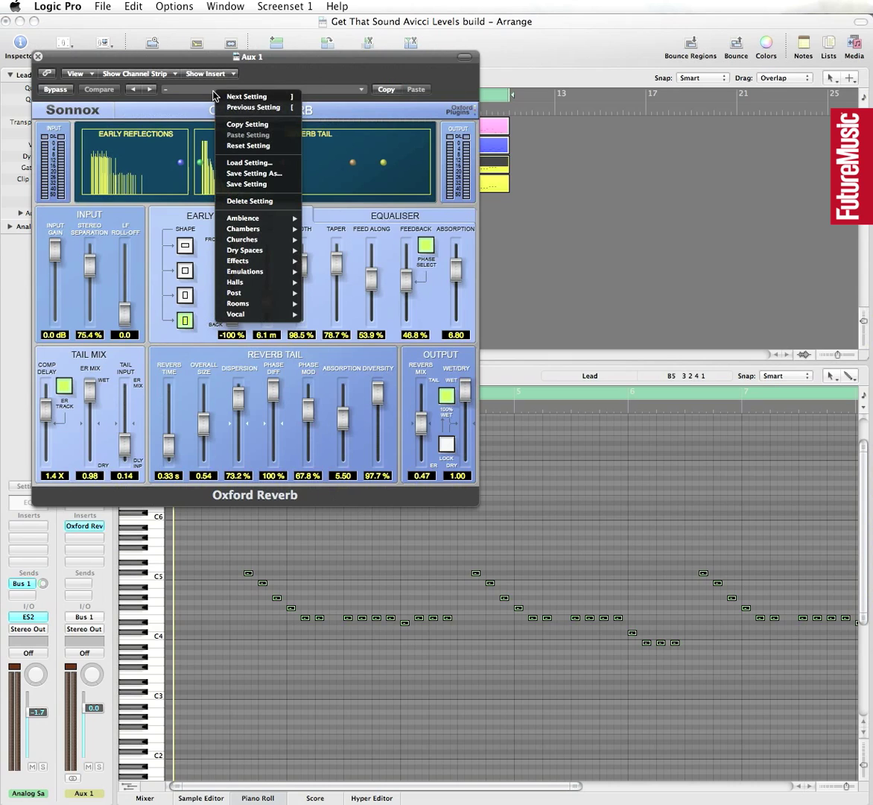
pyautogui.moveTo(246, 285)
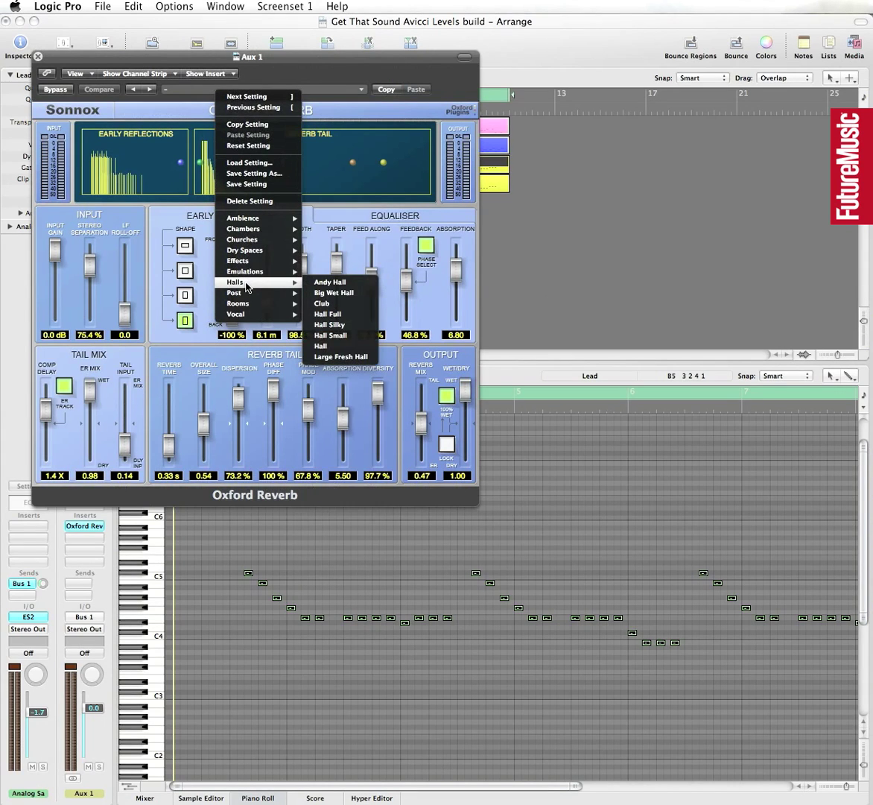
pyautogui.click(341, 292)
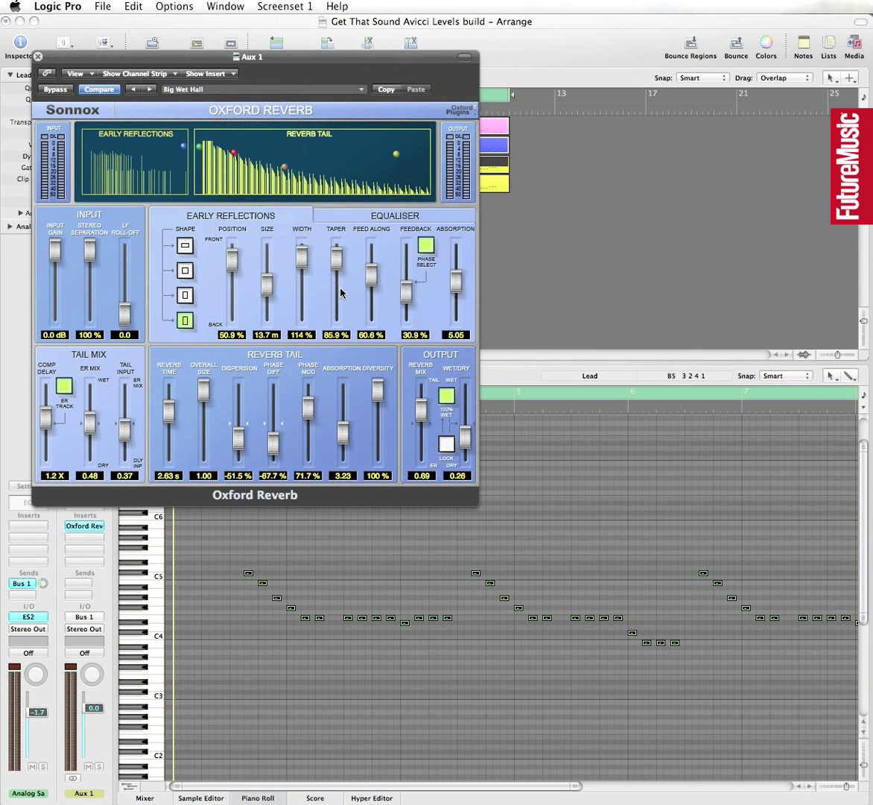
# Close the reverb window and add a Bus 1 send at about -15.4 dB to the second Analog Saw Init track
pyautogui.click(38, 56)
pyautogui.click(161, 179)
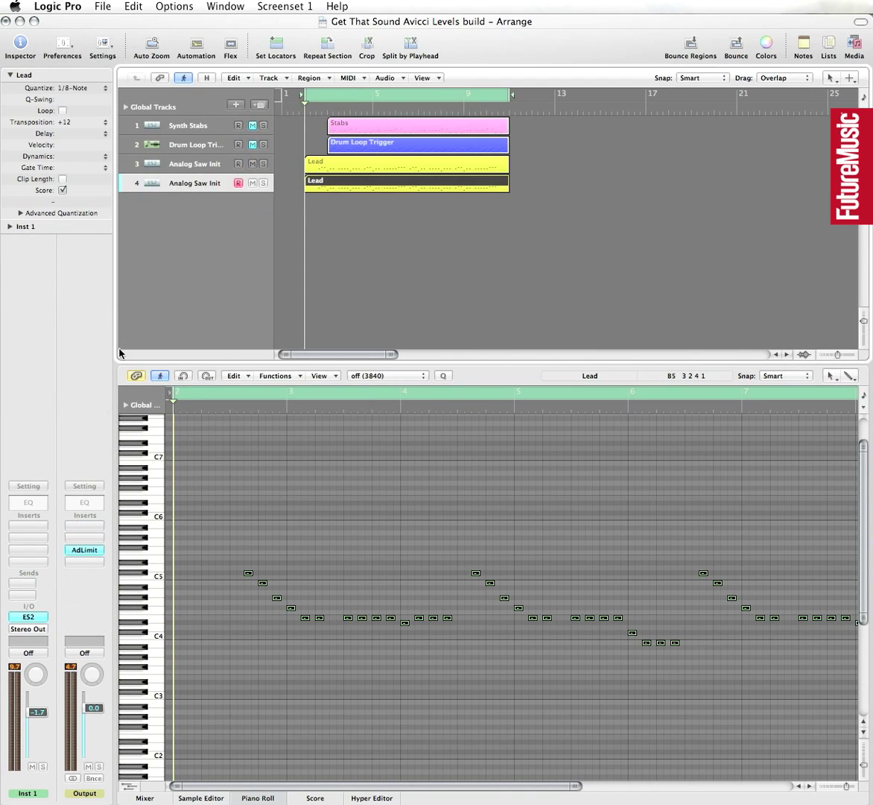
pyautogui.click(22, 583)
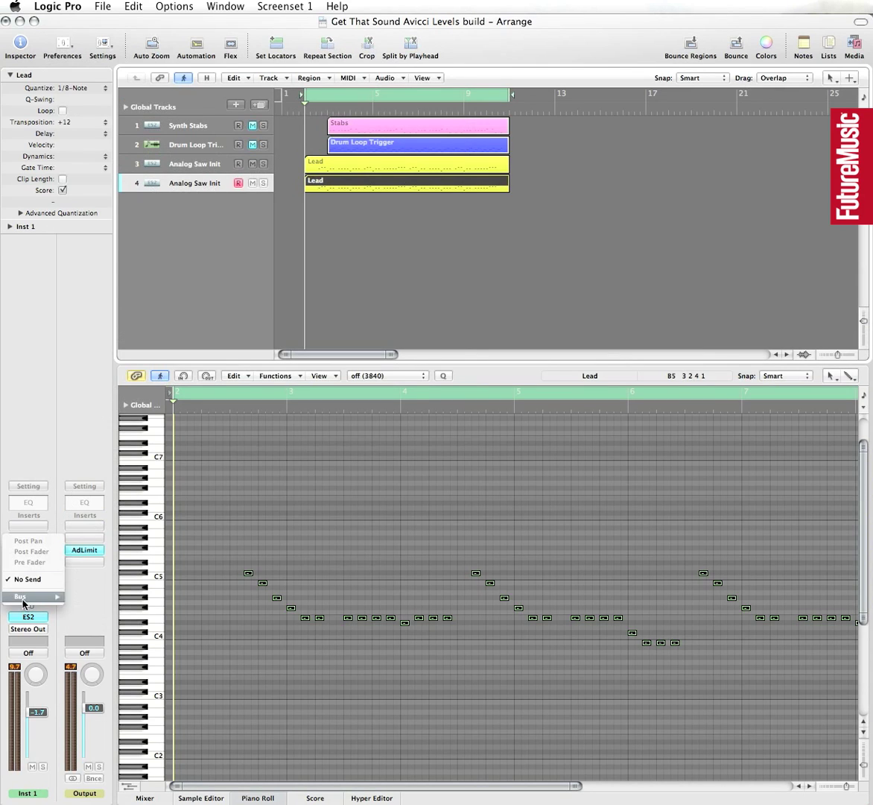
pyautogui.moveTo(21, 596)
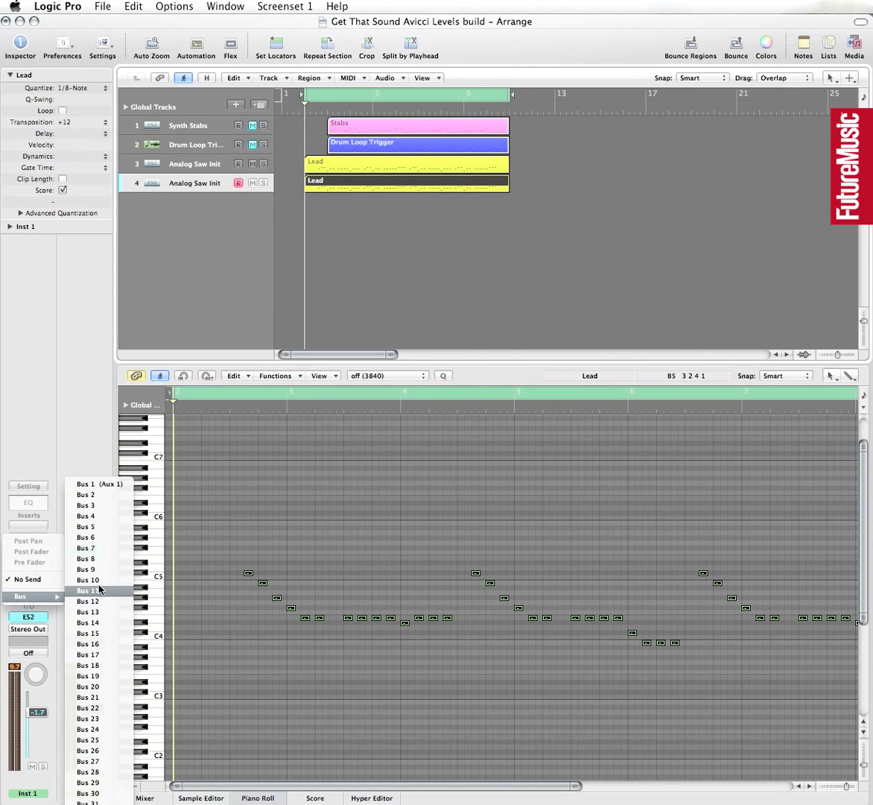
pyautogui.click(90, 483)
pyautogui.moveTo(43, 585); pyautogui.dragTo(43, 581)
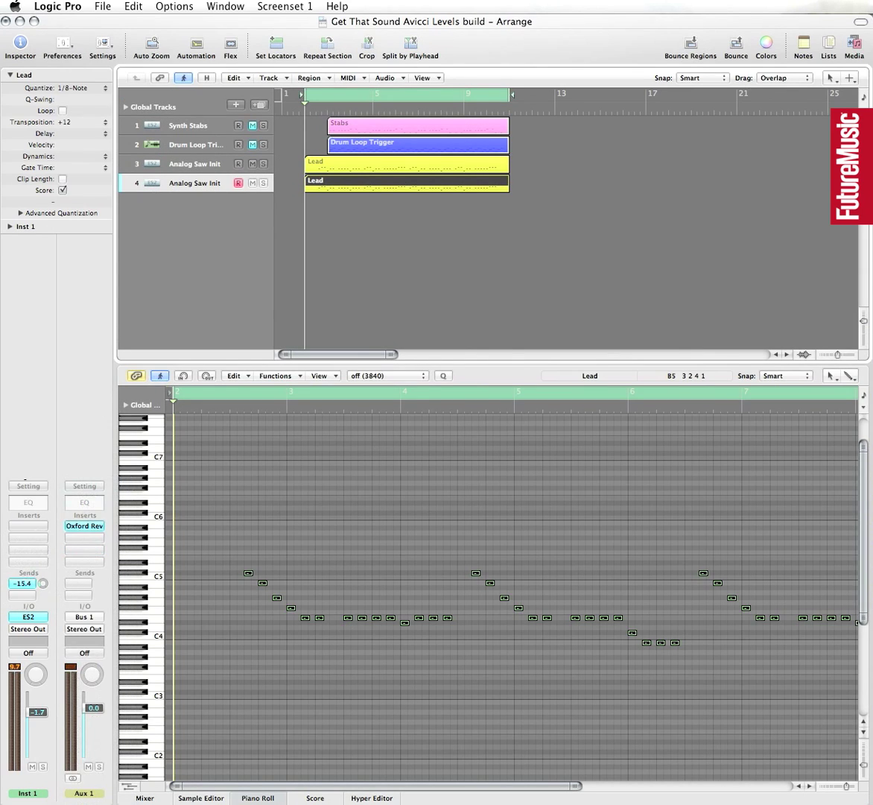
# Equalise the Oxford Reverb with HMF at 3013 Hz, Q 2.14, -5.75 dB and HF at 7938 Hz, -9.25 dB, and close it
pyautogui.click(96, 527)
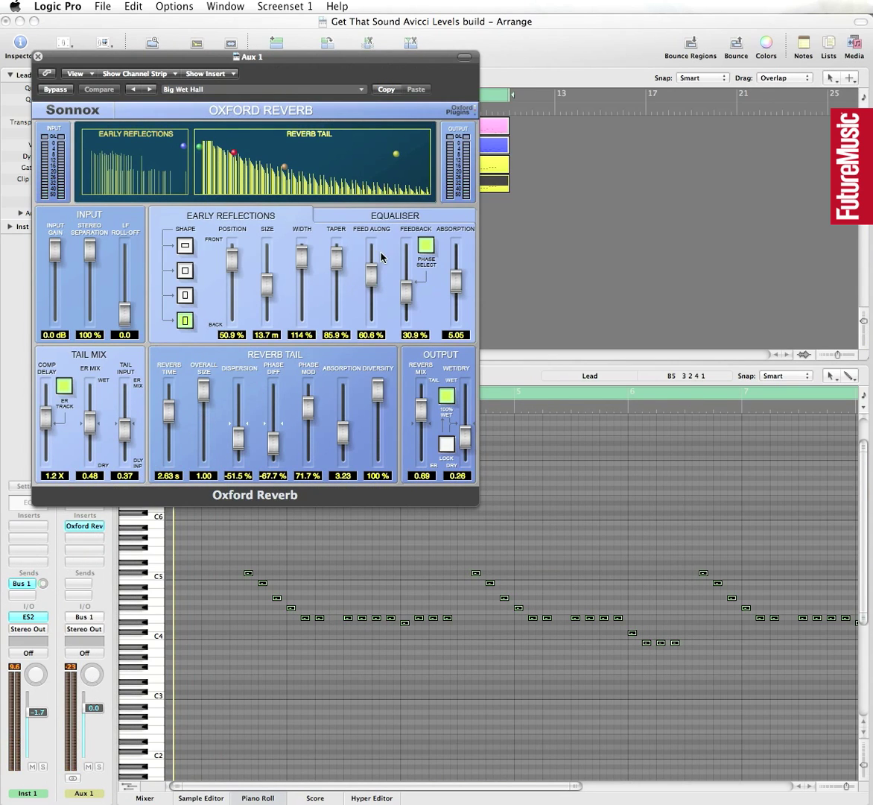
pyautogui.click(380, 217)
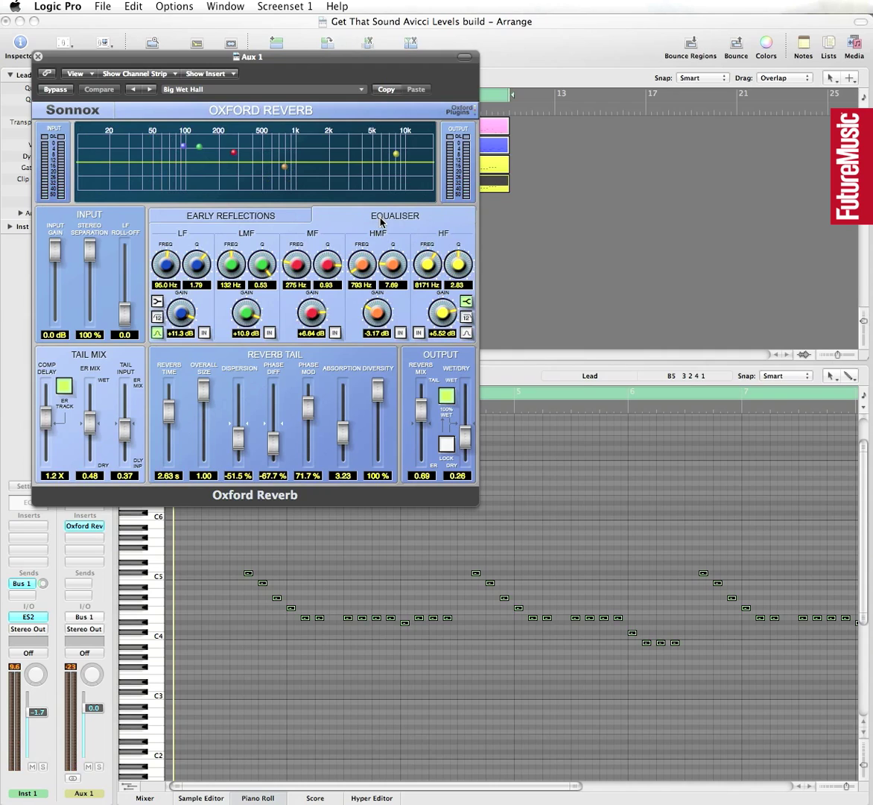
pyautogui.moveTo(286, 171); pyautogui.dragTo(350, 175)
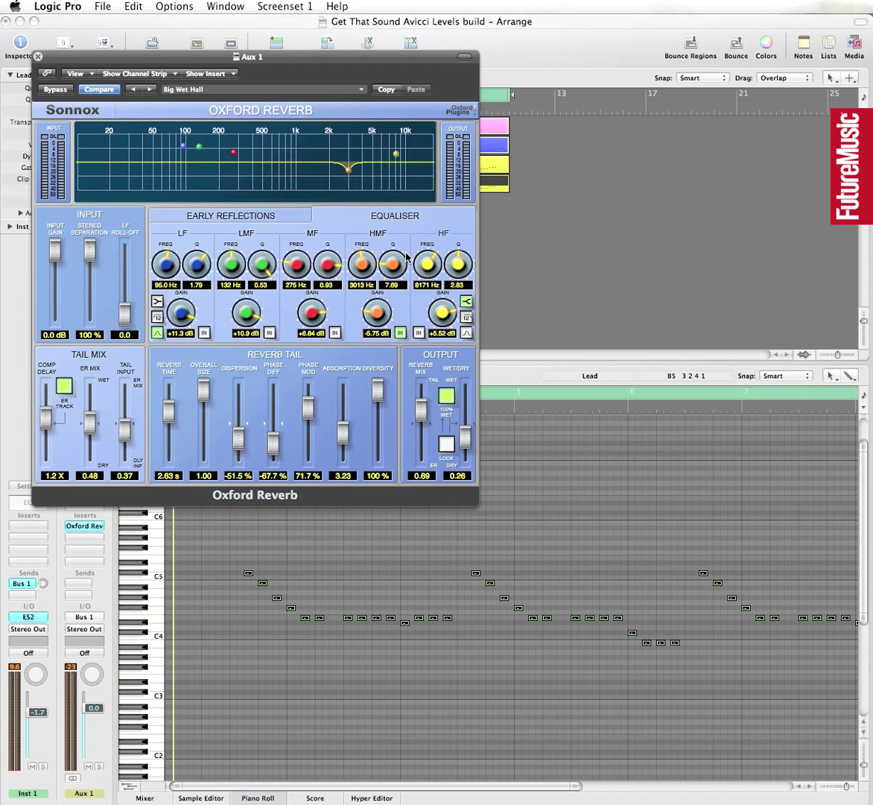
pyautogui.moveTo(393, 267); pyautogui.dragTo(398, 221)
pyautogui.moveTo(396, 156); pyautogui.dragTo(394, 176)
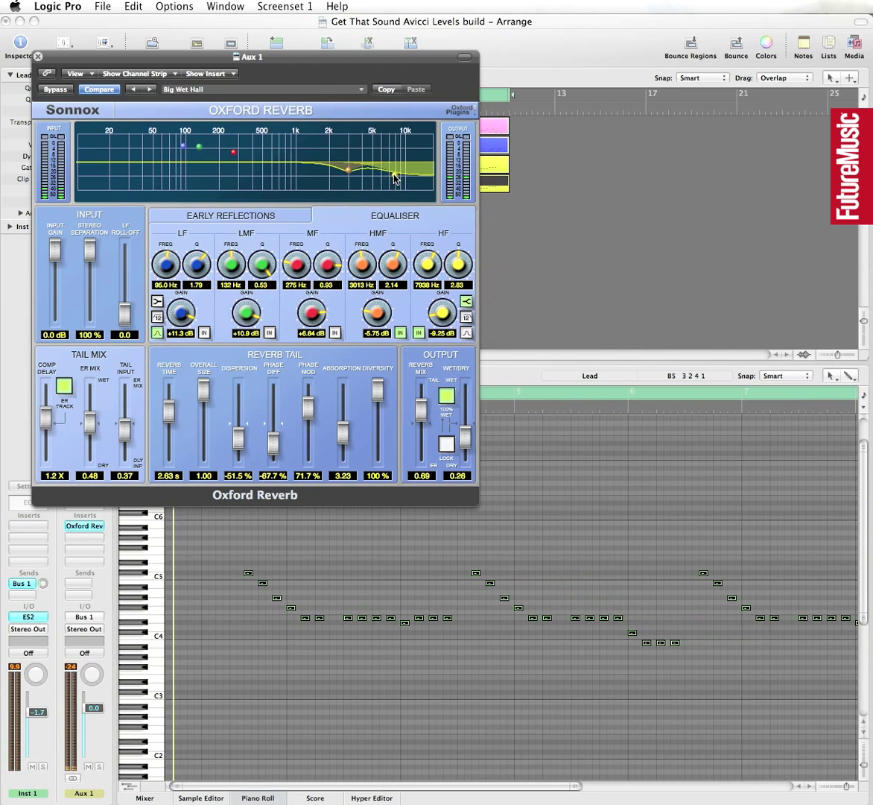
pyautogui.click(38, 56)
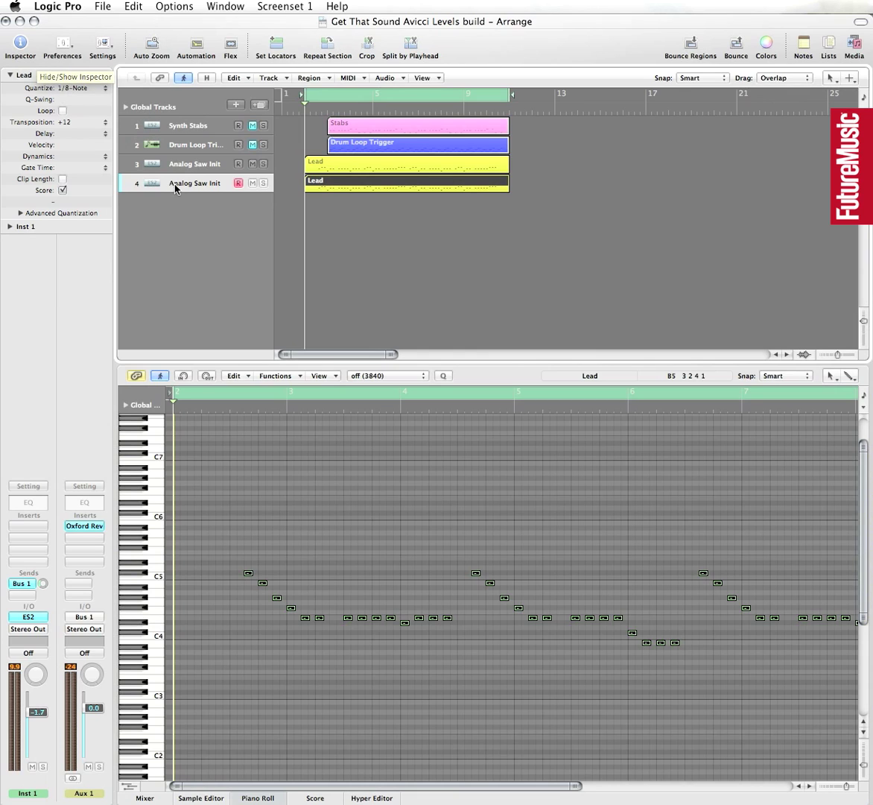
# Create a new instrument track below the two leads and insert the u-he ACE synth on it
pyautogui.doubleClick(207, 206)
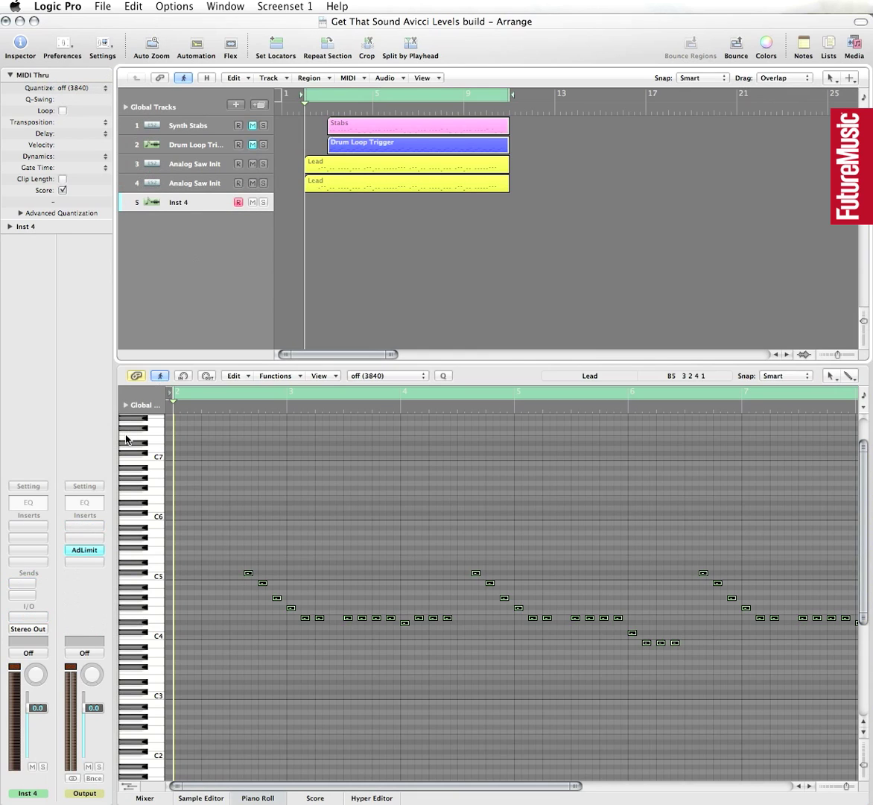
pyautogui.click(32, 617)
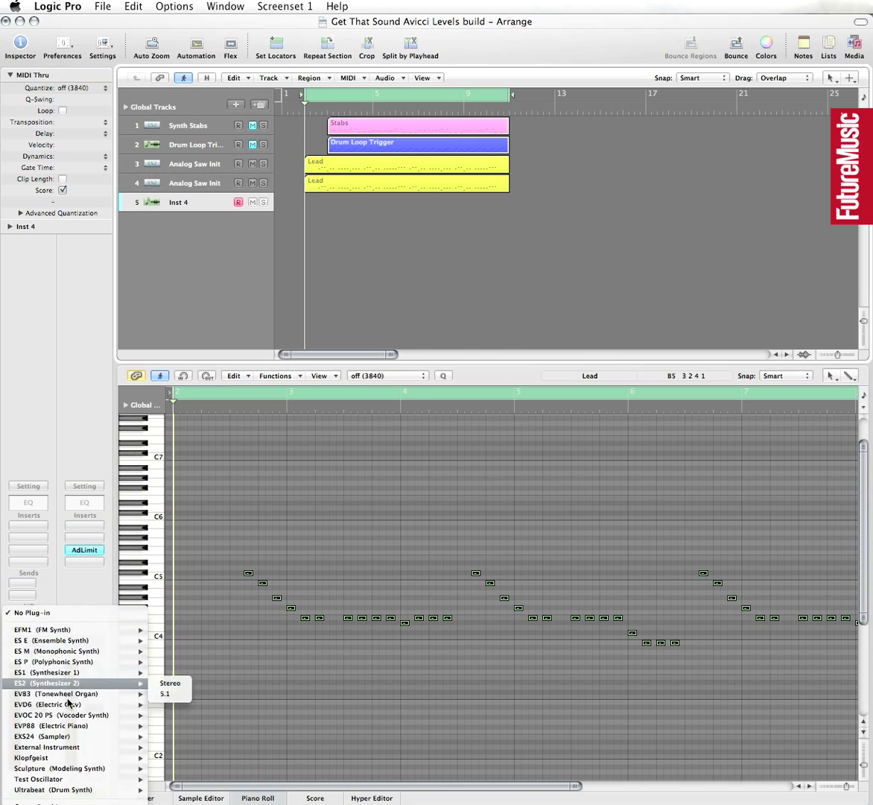
pyautogui.moveTo(67, 803)
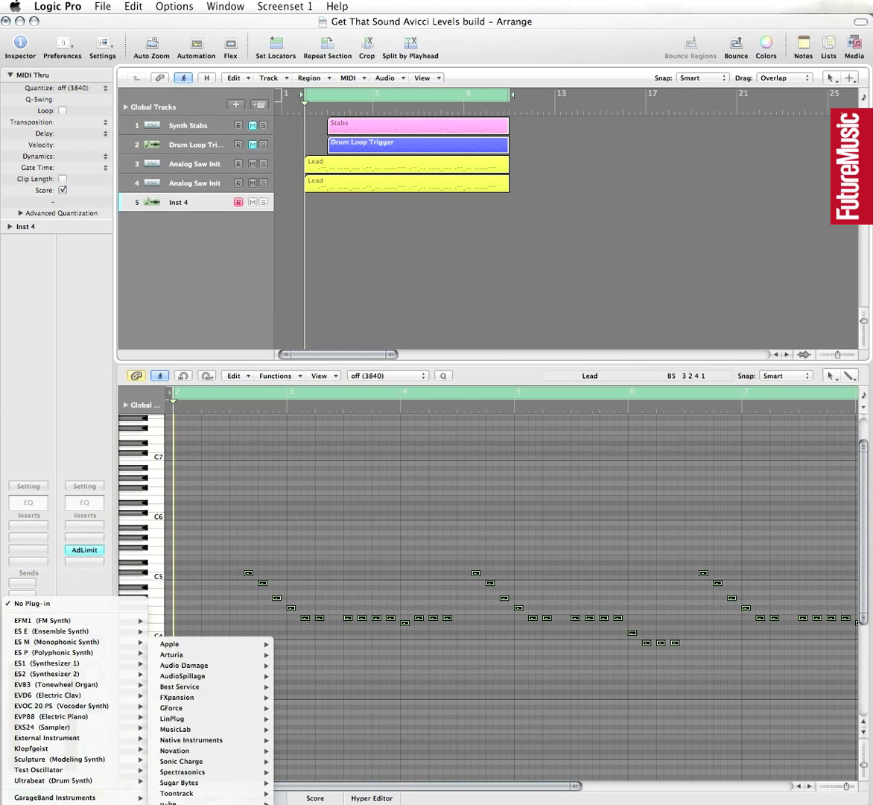
pyautogui.moveTo(209, 802)
pyautogui.moveTo(302, 803)
pyautogui.click(360, 803)
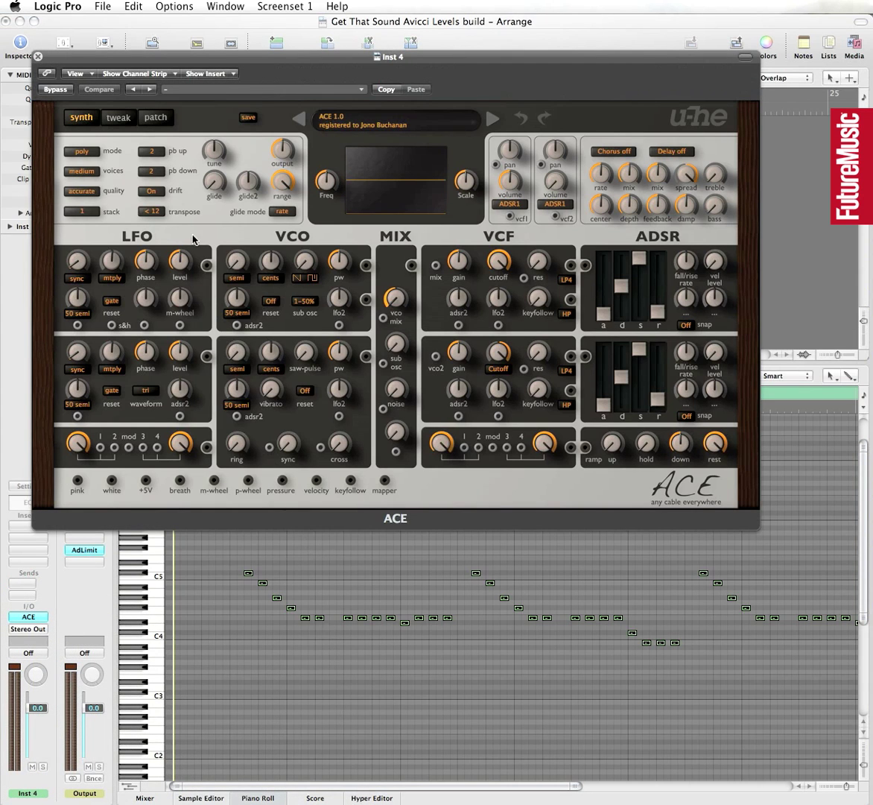
# Load the Template - PWM patch from ACE's 09 Templates folder and return to the synth page
pyautogui.click(161, 119)
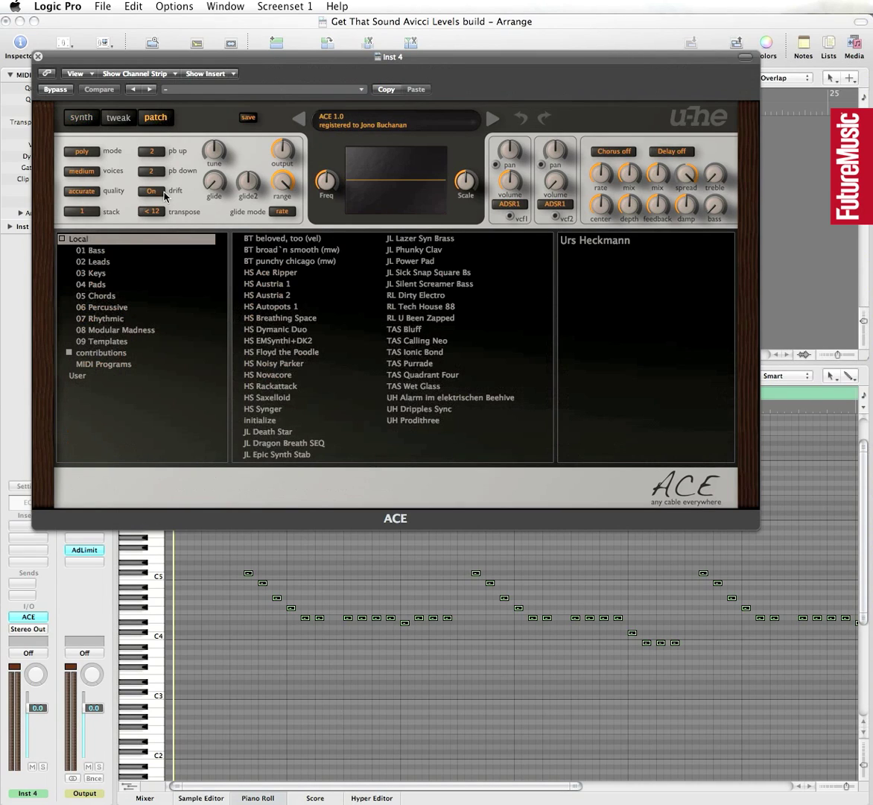
pyautogui.click(123, 344)
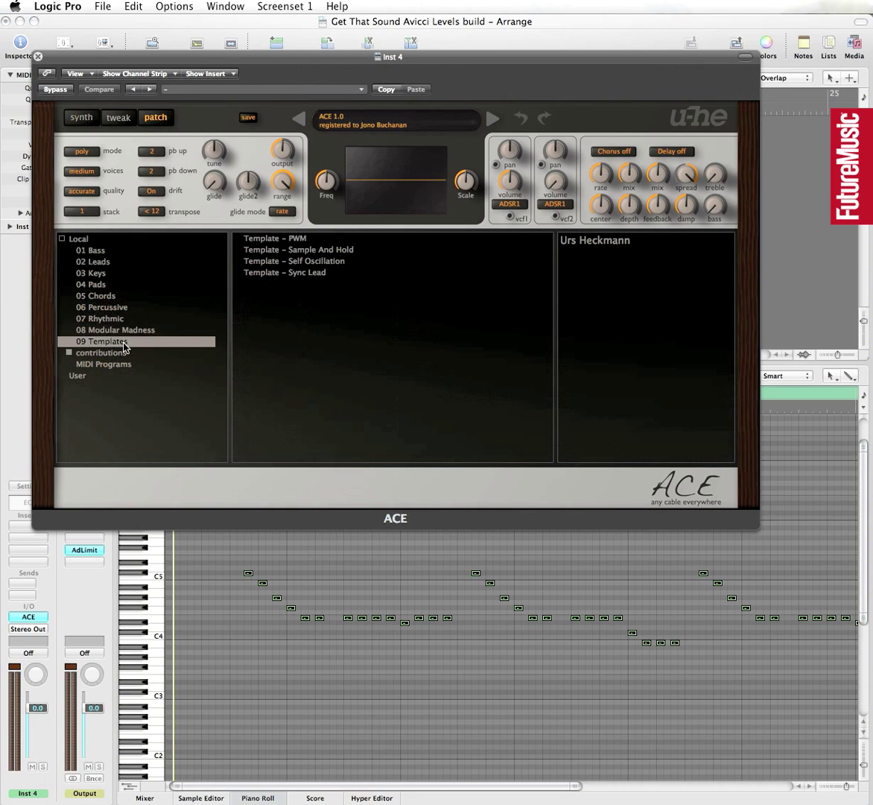
pyautogui.click(296, 241)
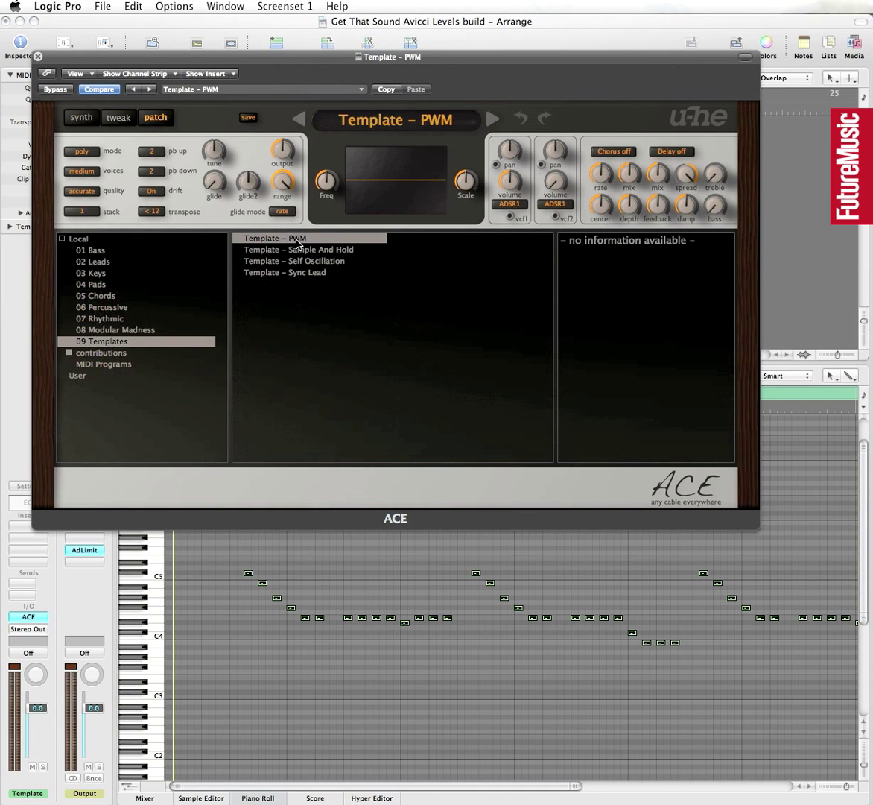
pyautogui.click(82, 118)
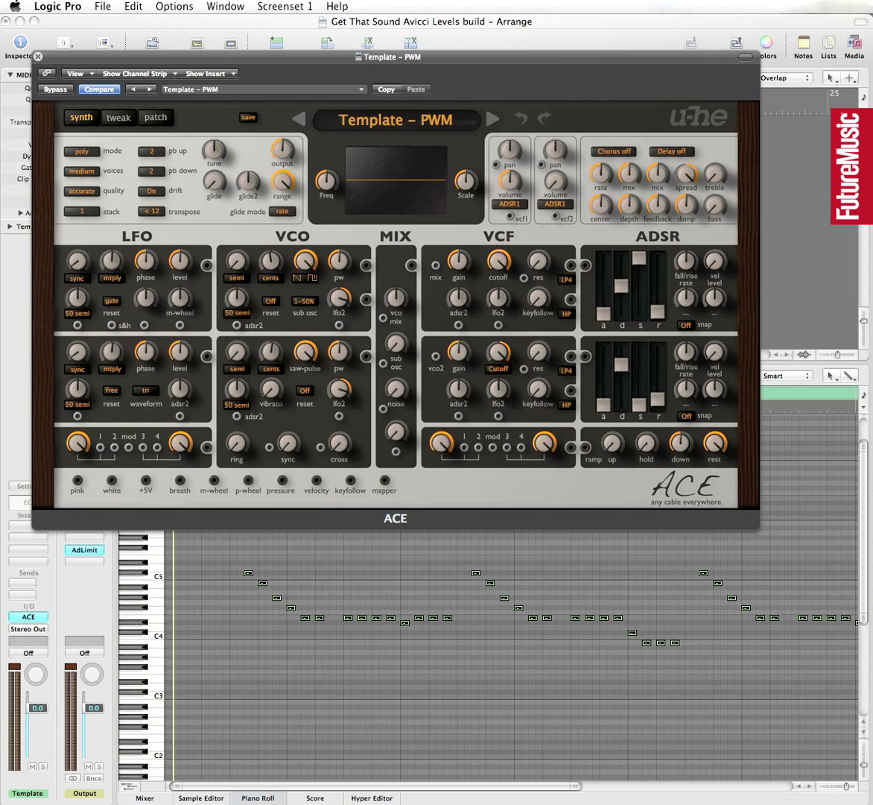
# Close the synth window, mute both Analog Saw Init tracks and copy the Lead region onto the Template - PWM track
pyautogui.press('super+Tab')
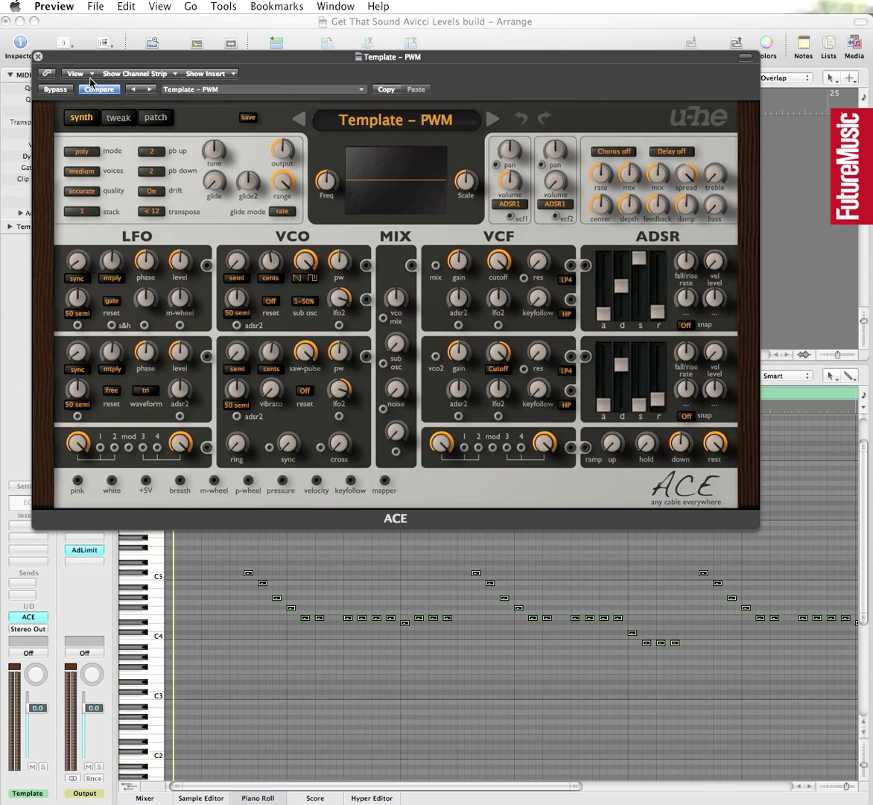
pyautogui.click(39, 56)
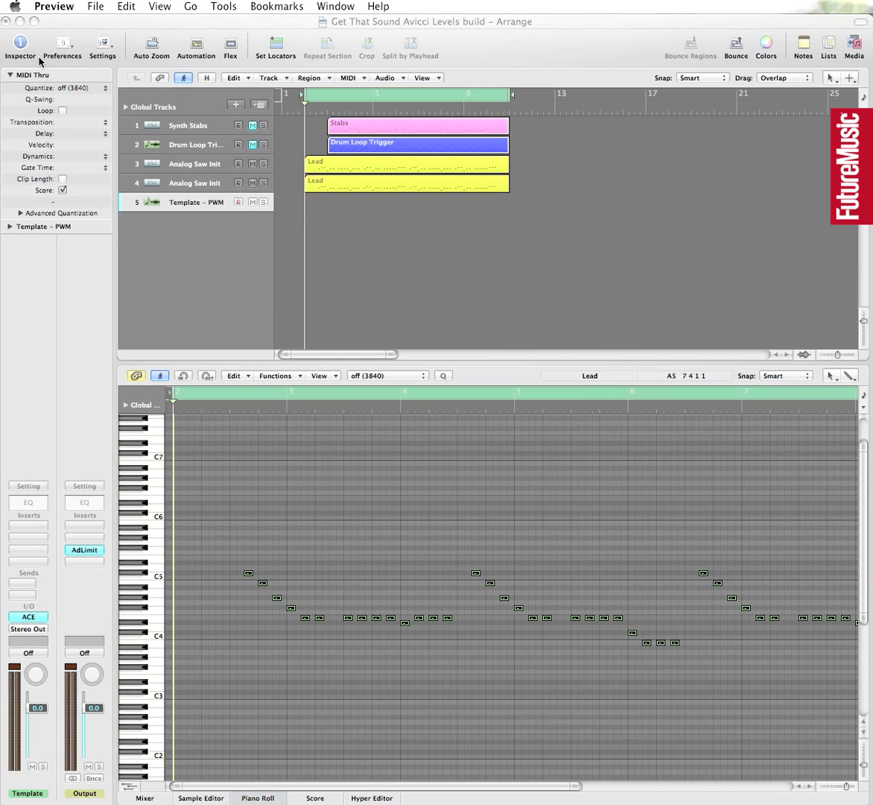
pyautogui.click(258, 190)
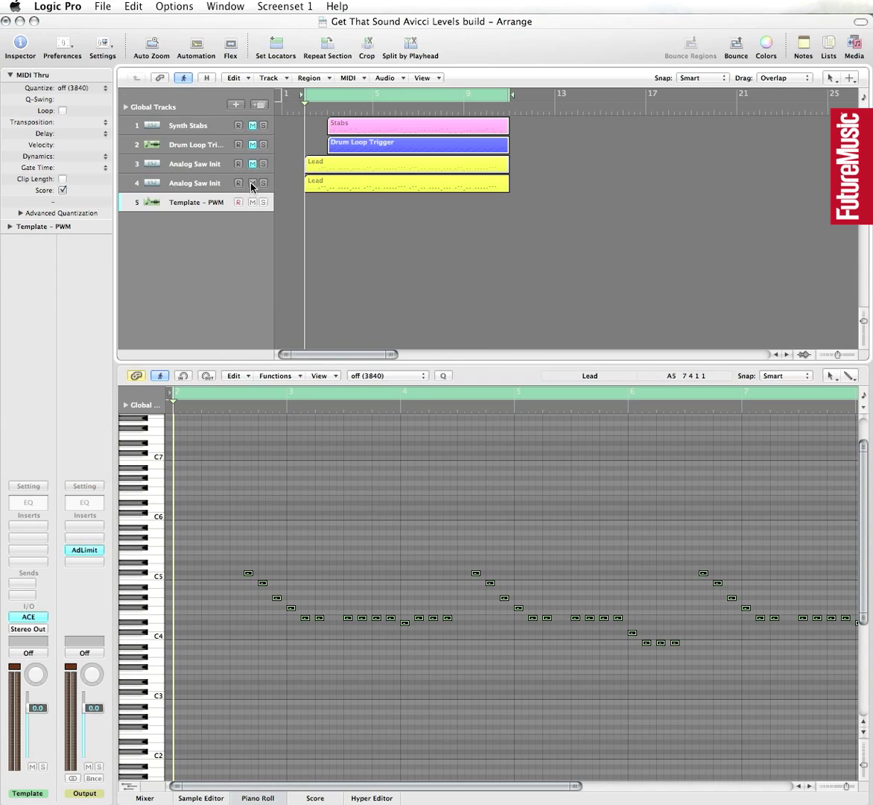
pyautogui.moveTo(322, 162); pyautogui.dragTo(322, 201)
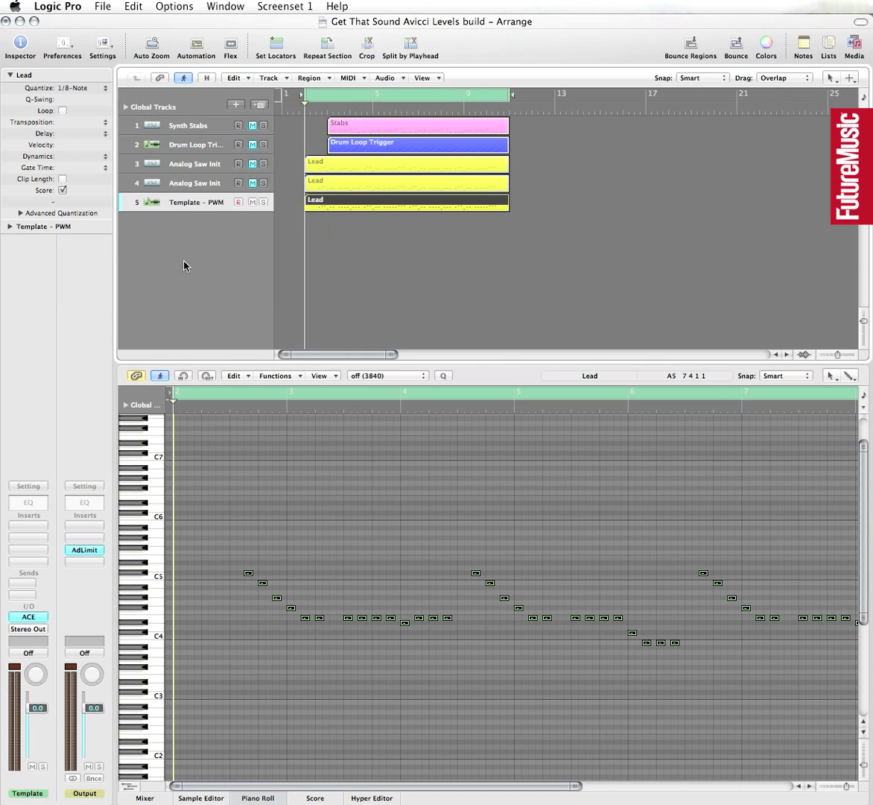
# Open ACE on the Template - PWM track and turn both LFO levels down to zero
pyautogui.click(30, 618)
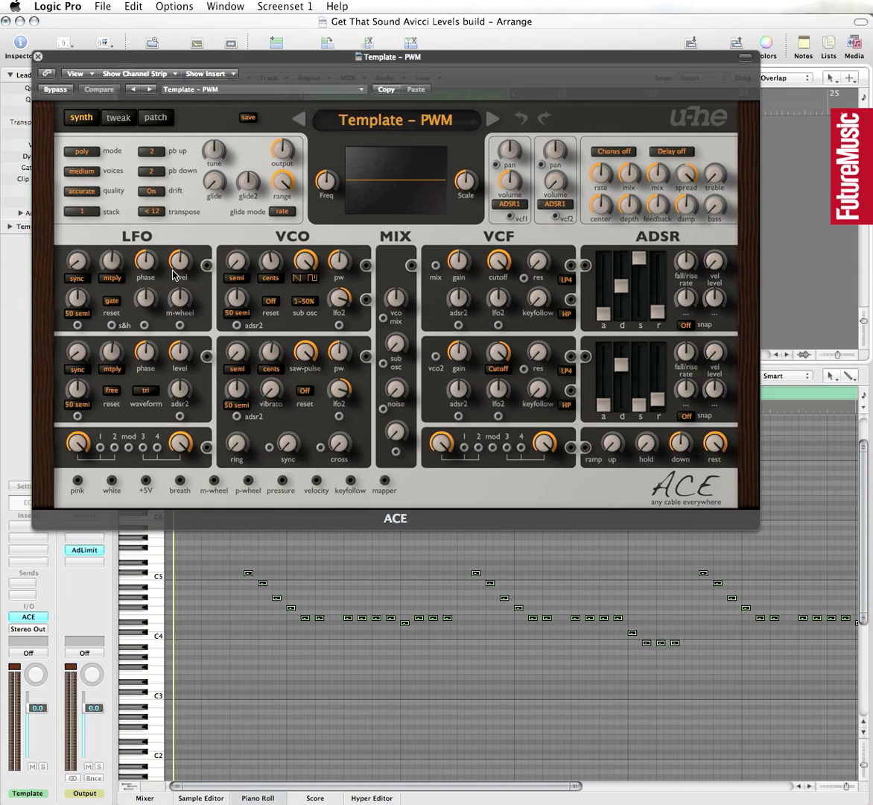
pyautogui.moveTo(179, 261); pyautogui.dragTo(179, 345)
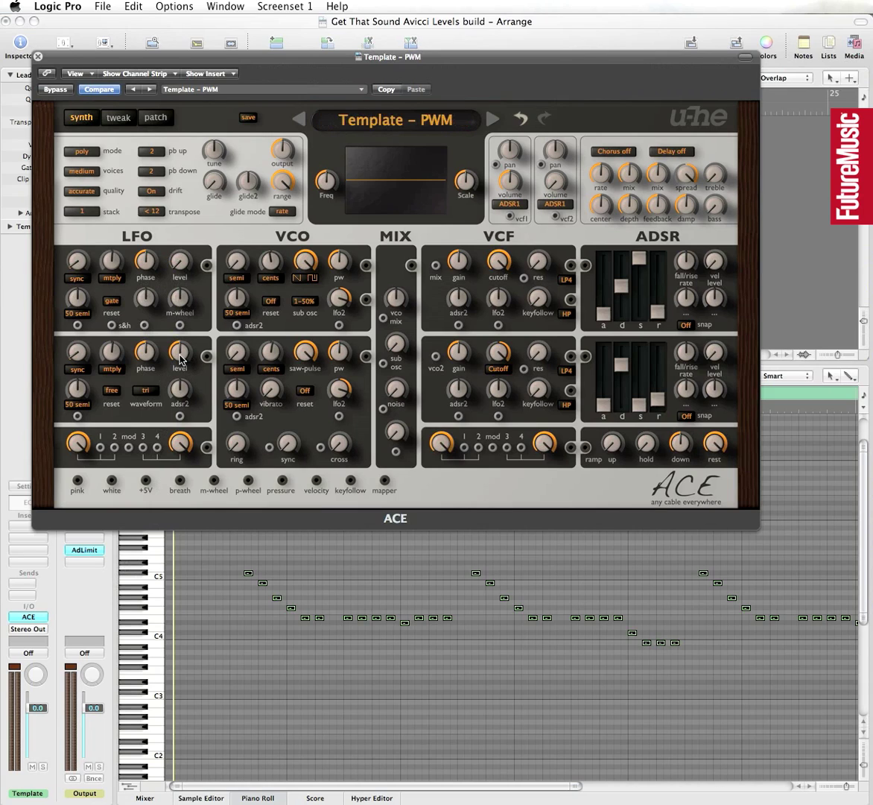
pyautogui.moveTo(180, 356); pyautogui.dragTo(181, 423)
# On the upper VCO, zero the LFO2 pulse-width modulation and set the ADSR2 pitch modulation to cents with a slightly negative amount
pyautogui.moveTo(339, 300); pyautogui.dragTo(339, 362)
pyautogui.click(239, 316)
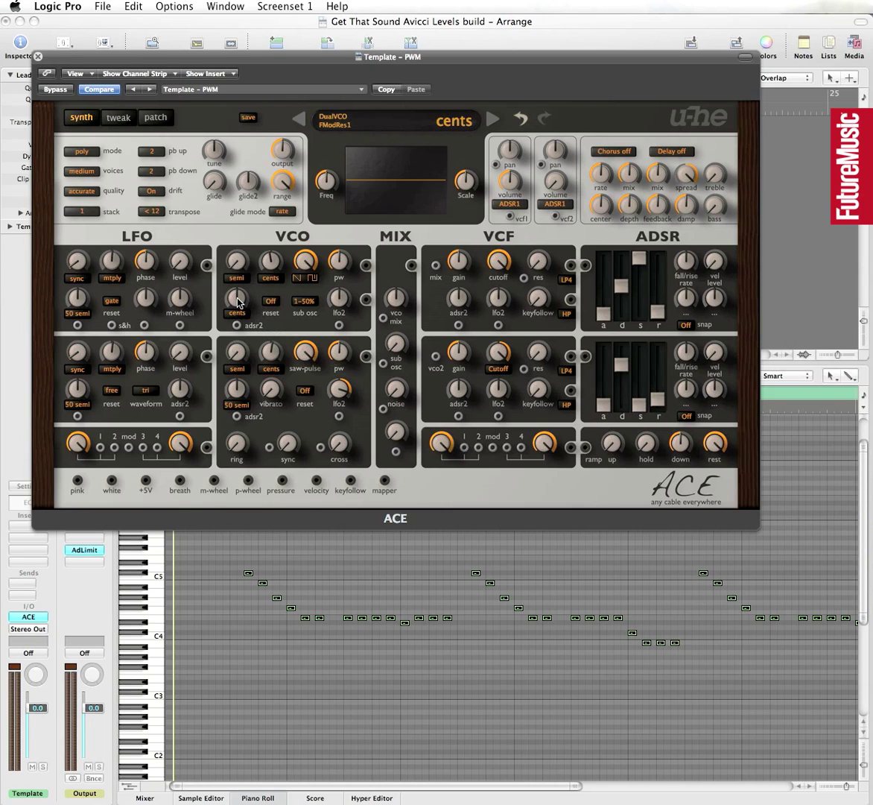
pyautogui.moveTo(238, 301); pyautogui.dragTo(239, 312)
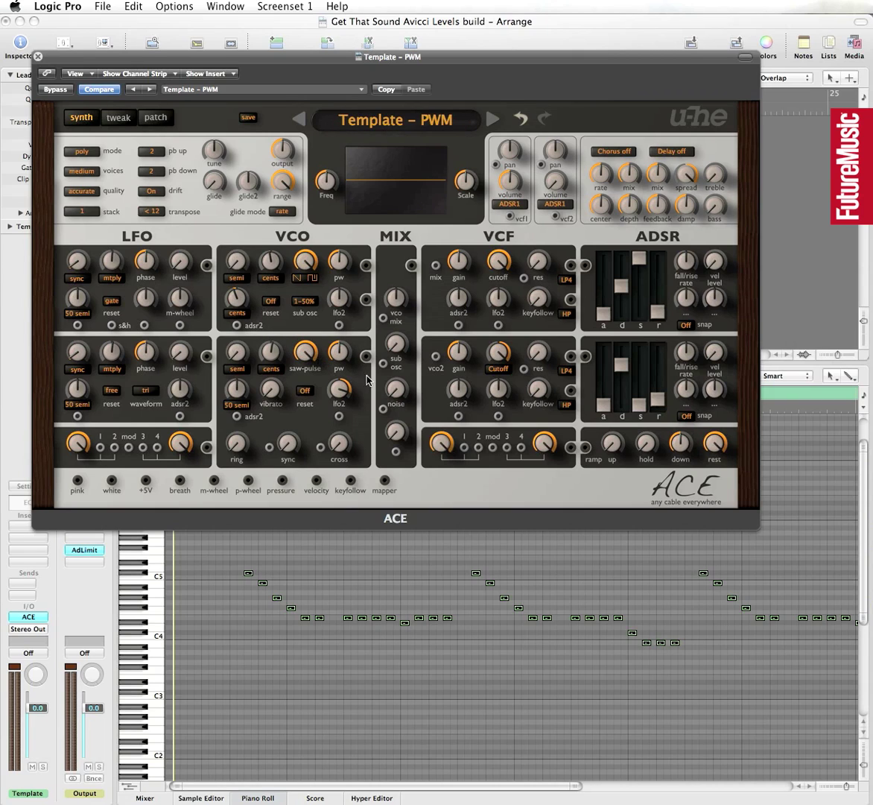
# On the lower VCO, zero the LFO2 modulation, set ADSR2 pitch modulation to cents with a slightly positive amount, and adjust the vibrato
pyautogui.moveTo(340, 389); pyautogui.dragTo(346, 447)
pyautogui.click(243, 406)
pyautogui.moveTo(223, 376)
pyautogui.mouseDown()
pyautogui.moveTo(219, 362)
pyautogui.moveTo(237, 383)
pyautogui.mouseUp()
pyautogui.moveTo(270, 397); pyautogui.dragTo(260, 360)
# Move the ACE window clear of the track list and audition the Lead region through the patch
pyautogui.moveTo(113, 64); pyautogui.dragTo(228, 291)
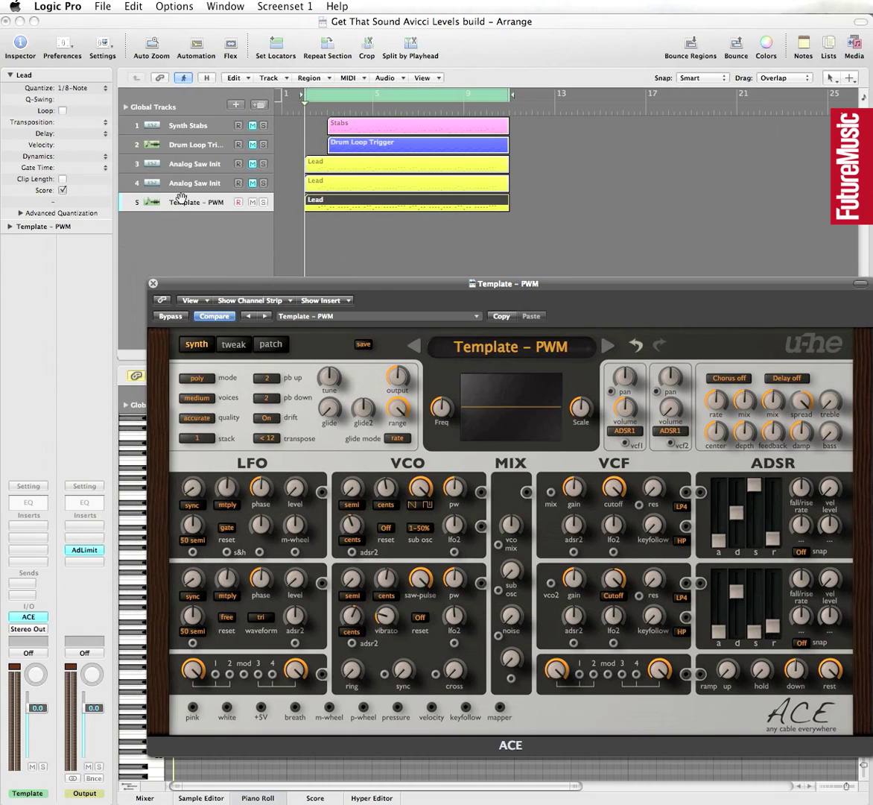
pyautogui.press('space')
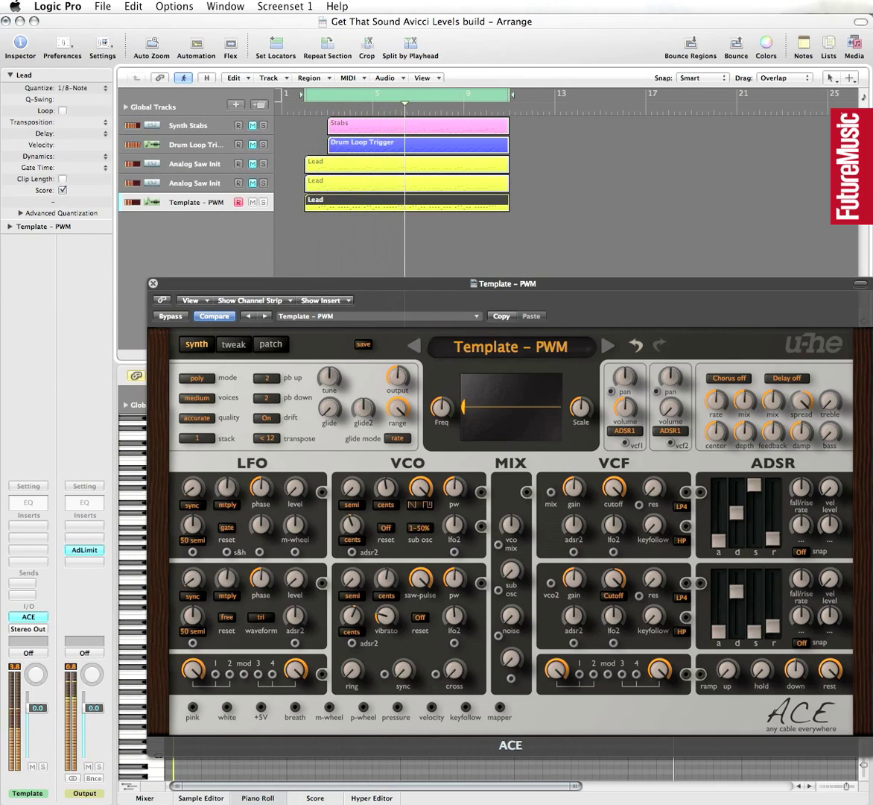
pyautogui.press('super+Tab')
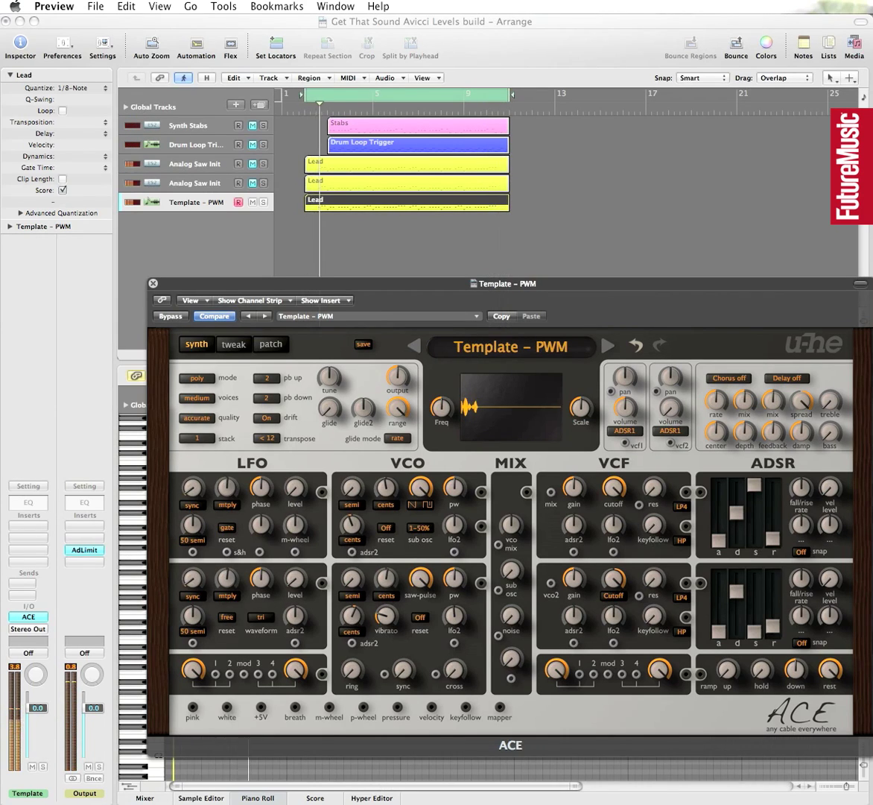
pyautogui.click(577, 220)
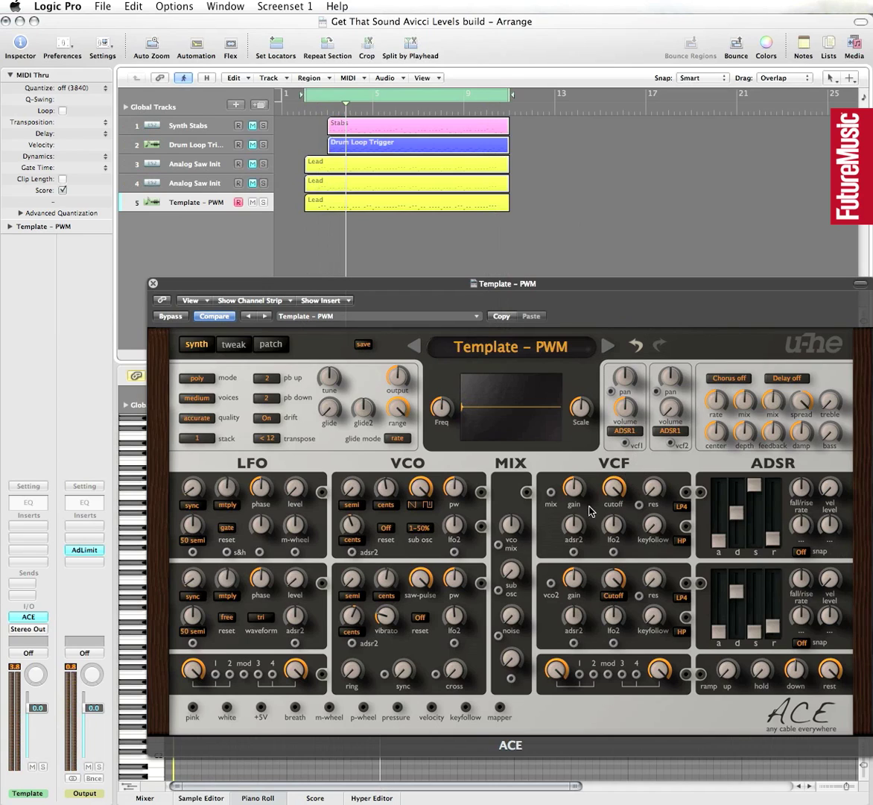
# Patch a cable between the vcf1 output channel and the MIX output, lower that channel's volume, and set the VCO mix to 20
pyautogui.moveTo(626, 444); pyautogui.dragTo(531, 500)
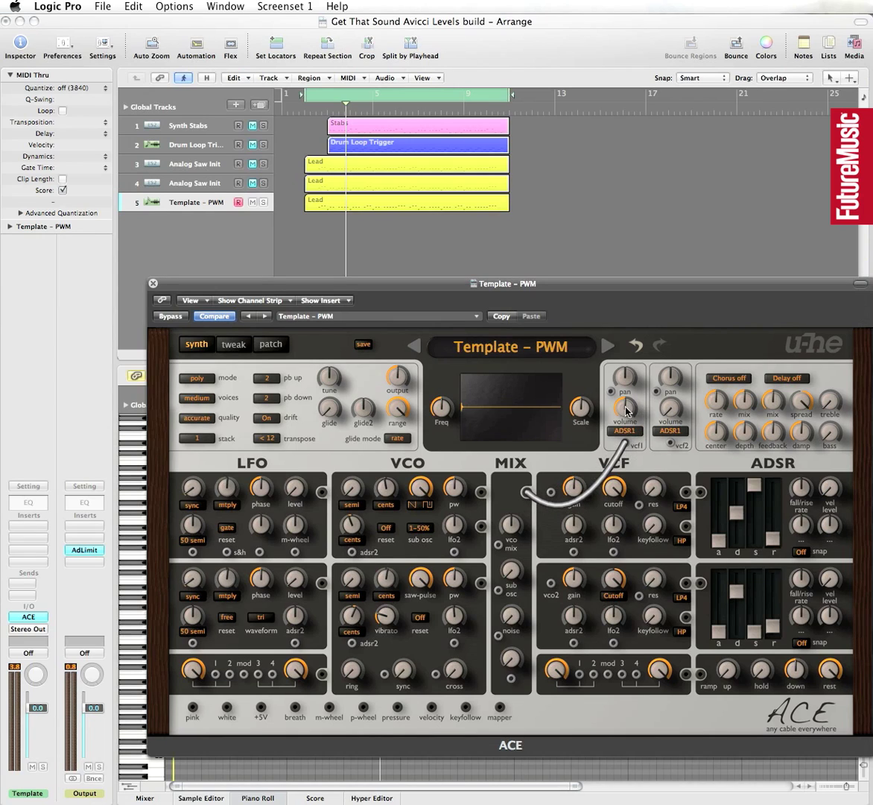
pyautogui.moveTo(626, 442); pyautogui.dragTo(624, 447)
pyautogui.moveTo(506, 519)
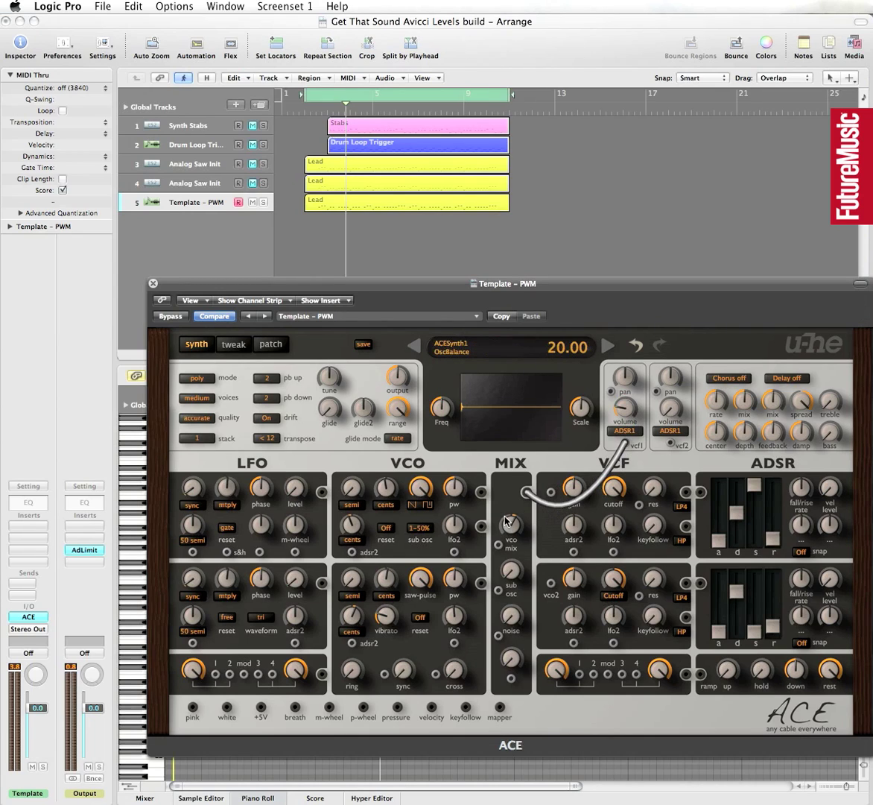
pyautogui.scroll(-8, 506, 522)
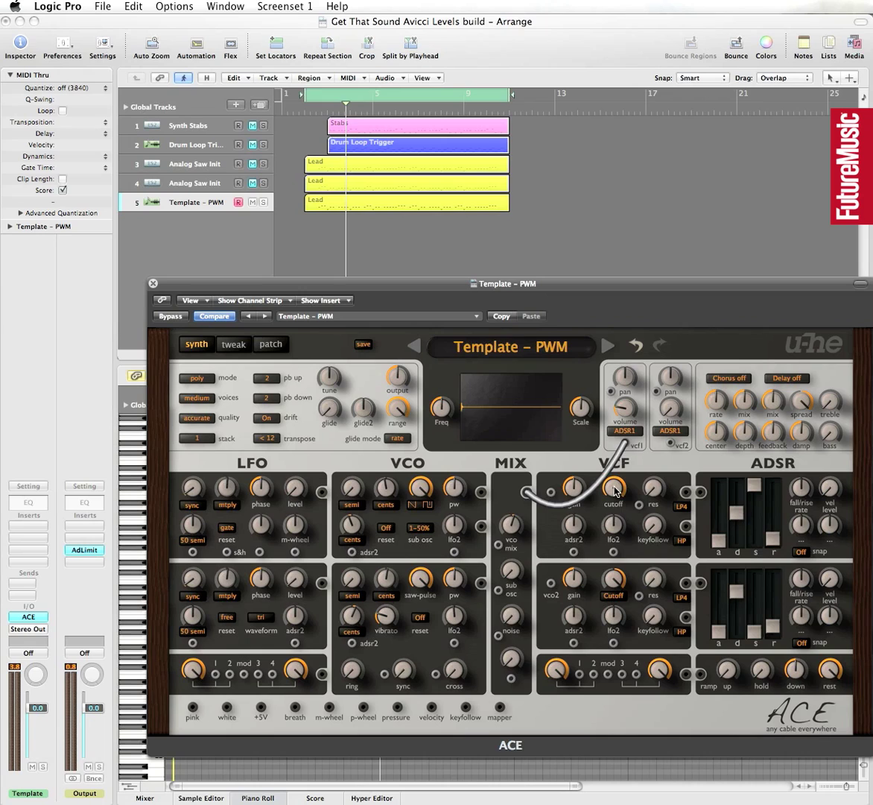
# Raise the upper VCF's keyfollow to about halfway and turn the lower VCF's cutoff all the way down
pyautogui.moveTo(654, 524); pyautogui.dragTo(645, 457)
pyautogui.moveTo(616, 580); pyautogui.dragTo(620, 635)
# Set ADSR2's velocity amount to 86 and its decay to 41, and select the Template - PWM track with its Lead region
pyautogui.moveTo(834, 589); pyautogui.dragTo(822, 459)
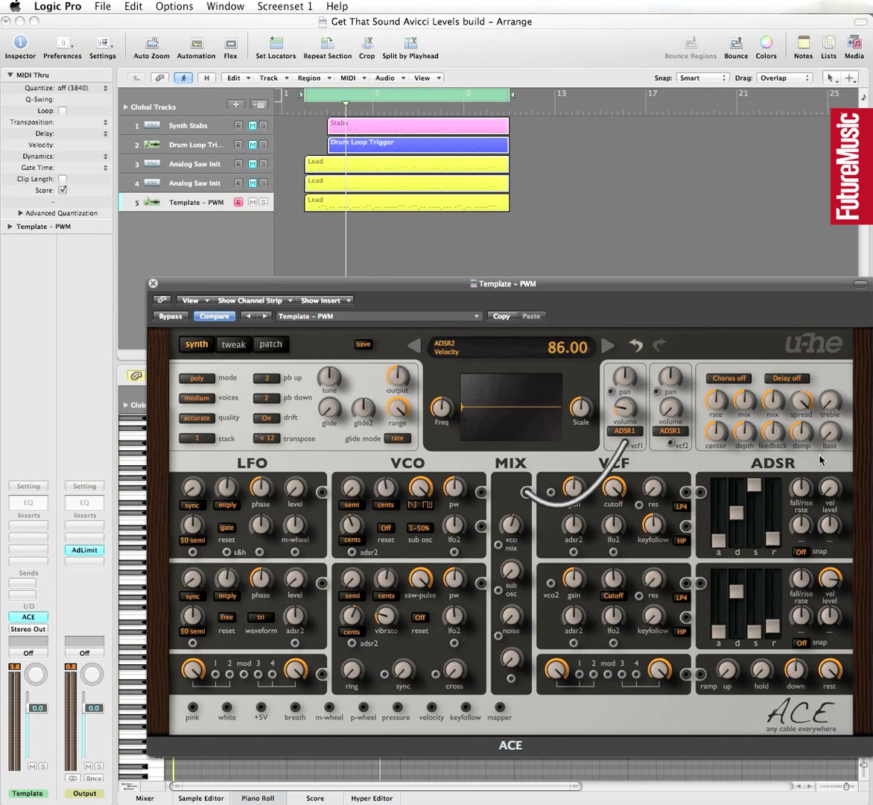
pyautogui.moveTo(737, 598); pyautogui.dragTo(739, 612)
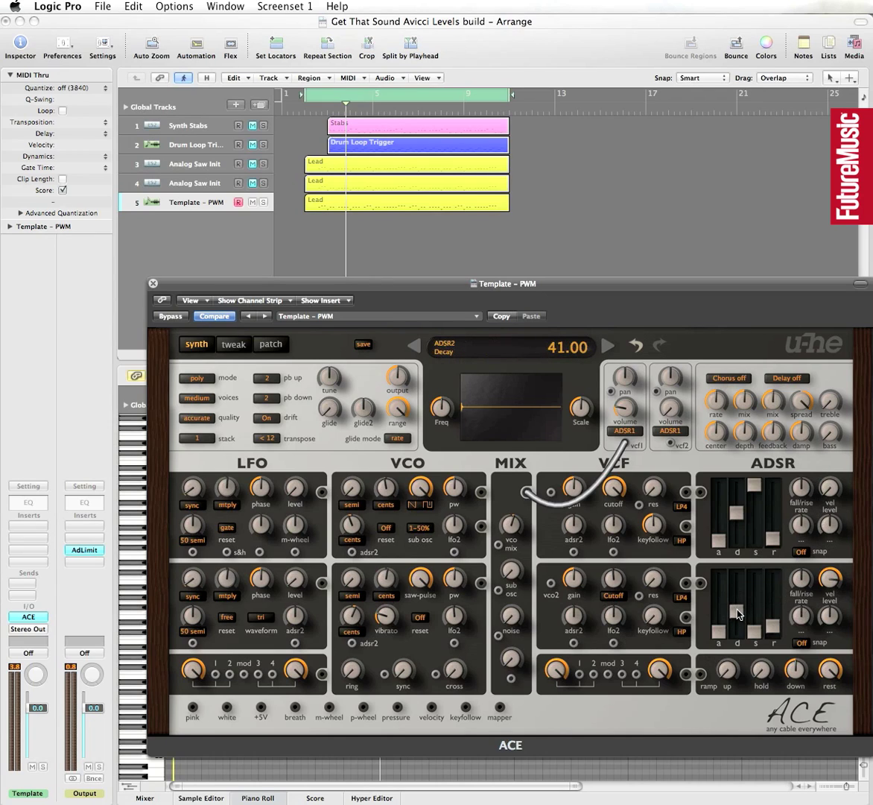
pyautogui.click(735, 611)
pyautogui.click(197, 206)
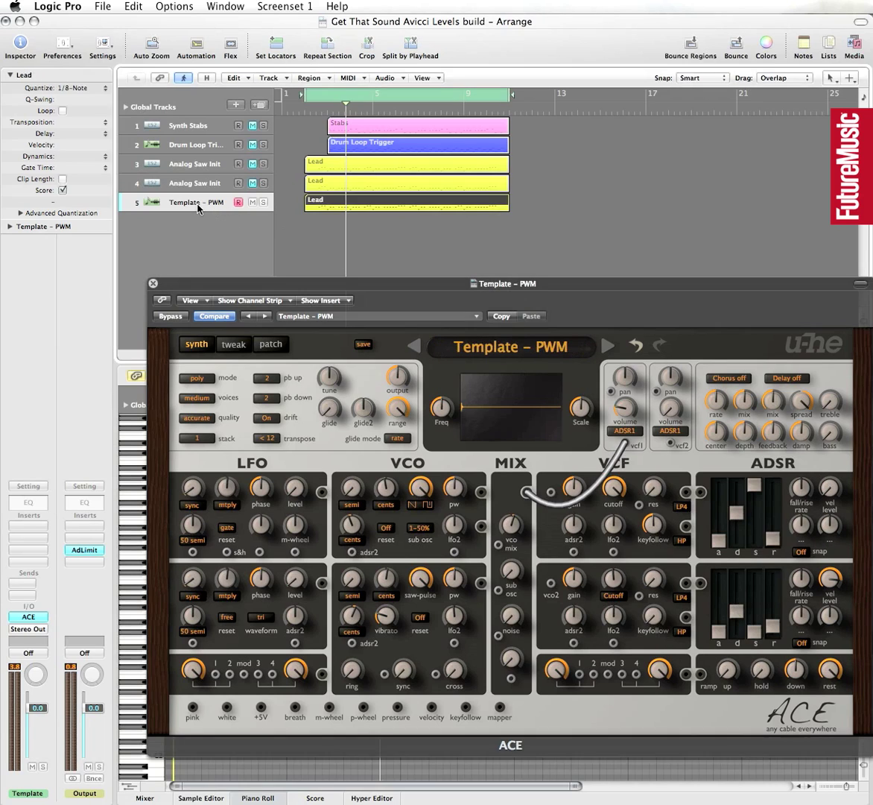
# Duplicate the Template - PWM track, and give the duplicate a copy of the Lead region transposed by +12
pyautogui.press('space')
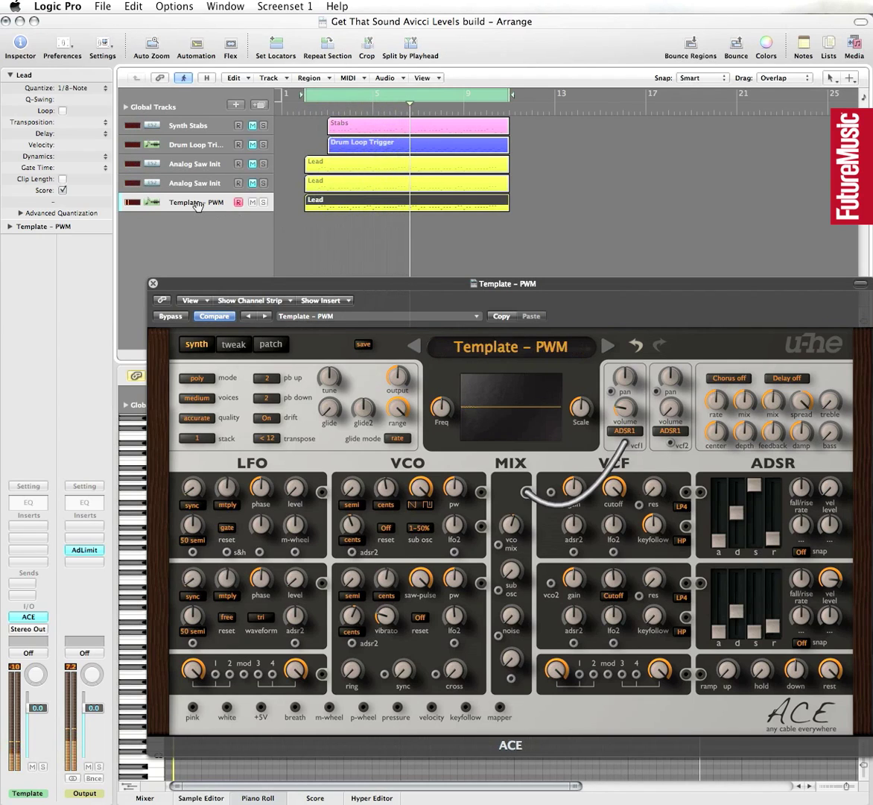
pyautogui.press('space')
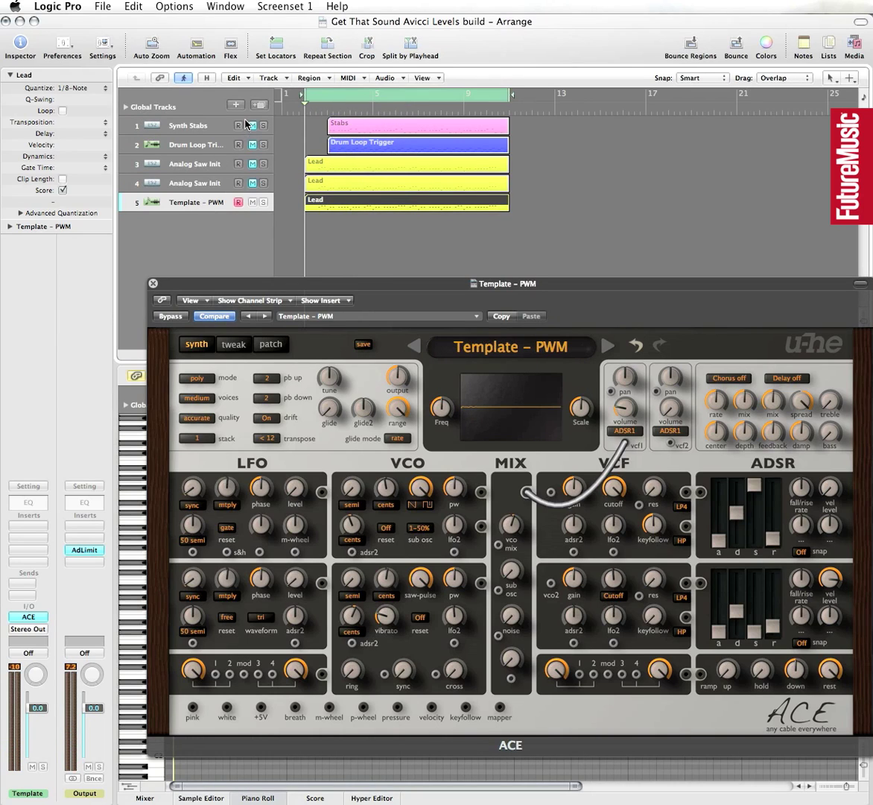
pyautogui.click(263, 108)
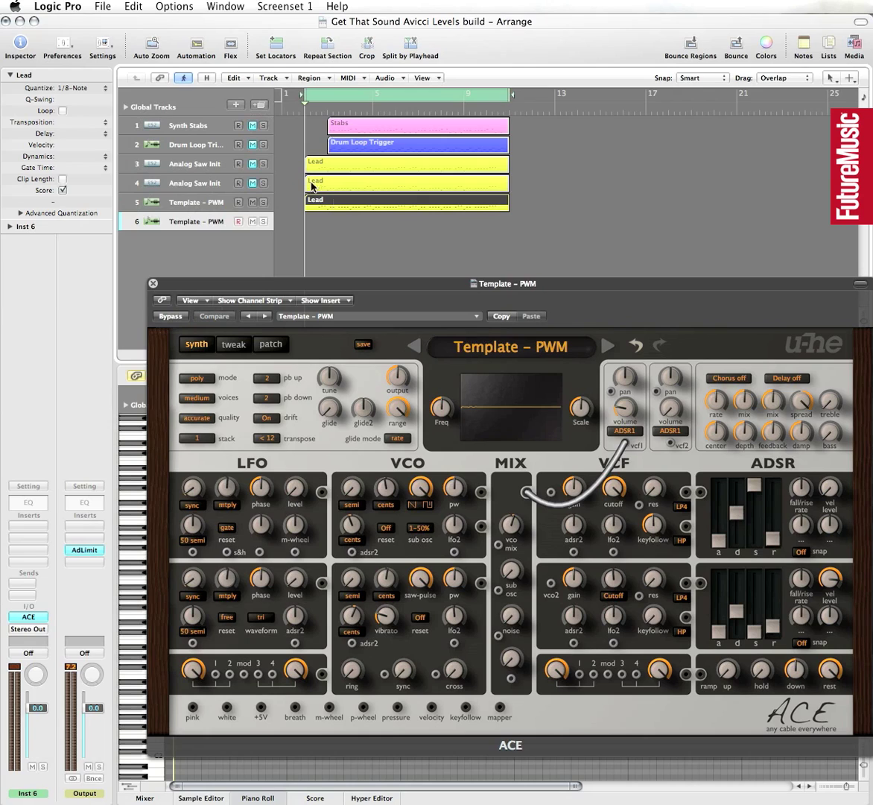
pyautogui.keyDown('alt'); pyautogui.moveTo(338, 203); pyautogui.dragTo(338, 220); pyautogui.keyUp('alt')
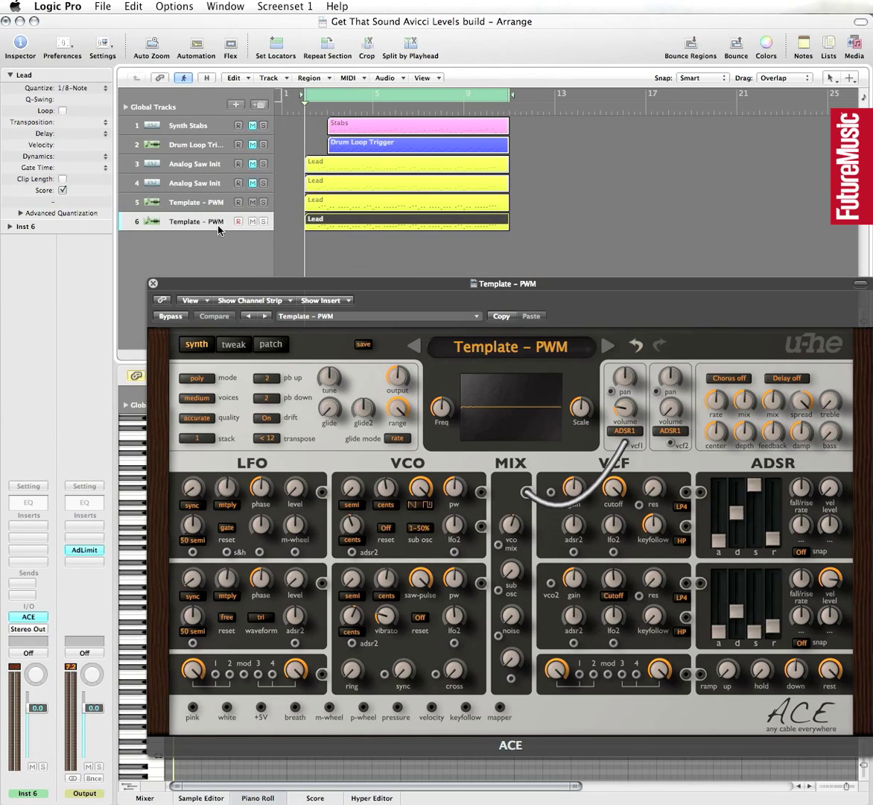
pyautogui.click(97, 121)
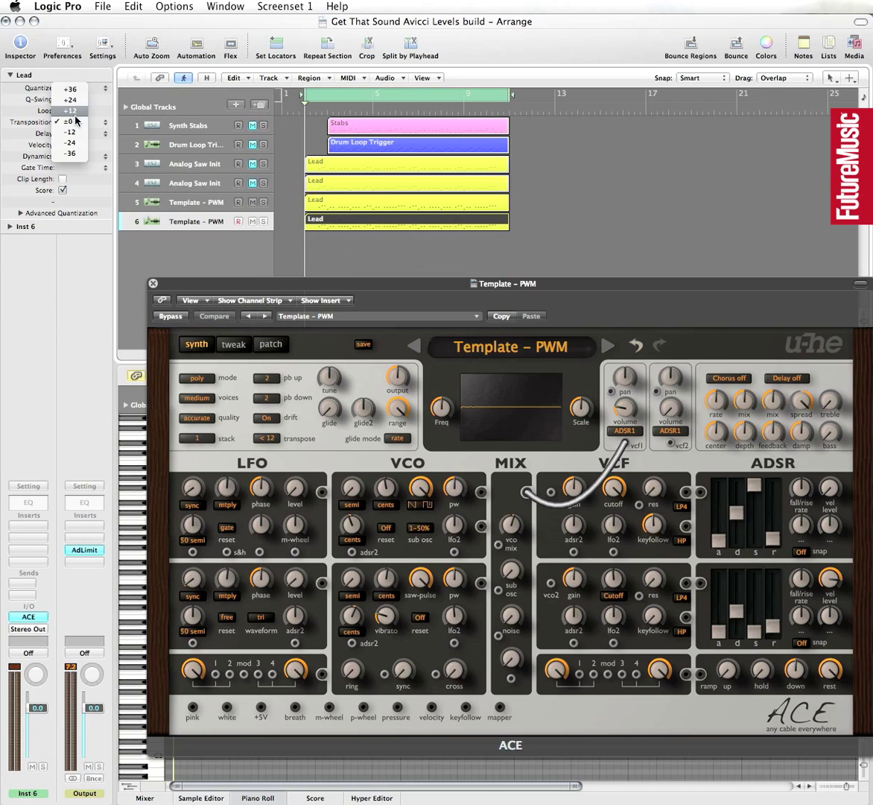
pyautogui.click(76, 117)
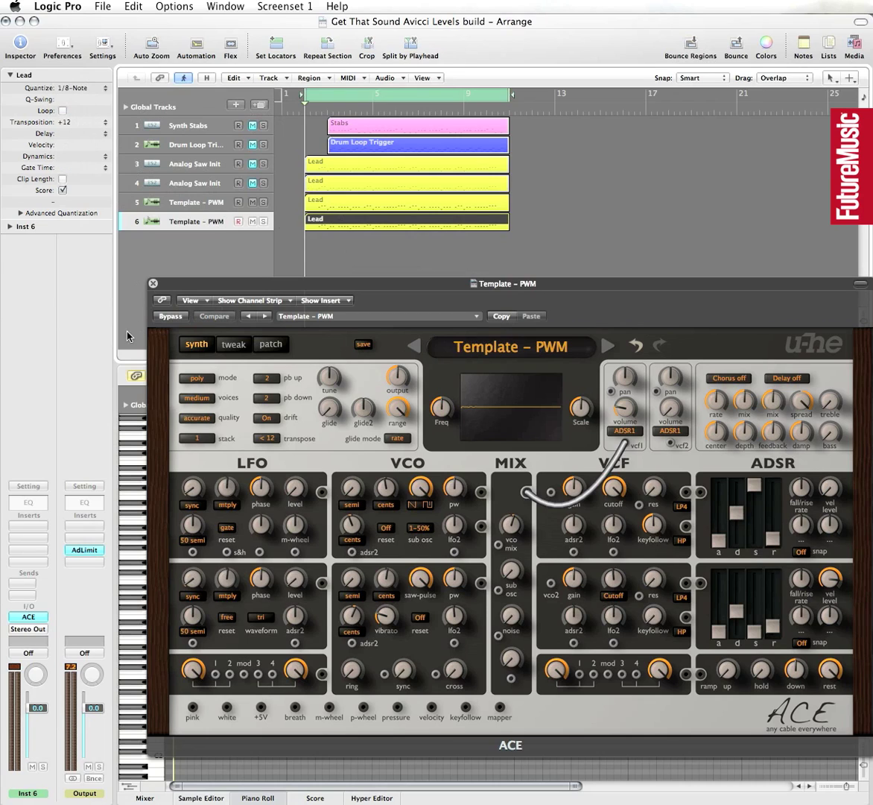
# Add Bus 1 sends to both ACE tracks, at about -12.4 on the duplicate and -14.6 on the original
pyautogui.click(26, 581)
pyautogui.moveTo(33, 596)
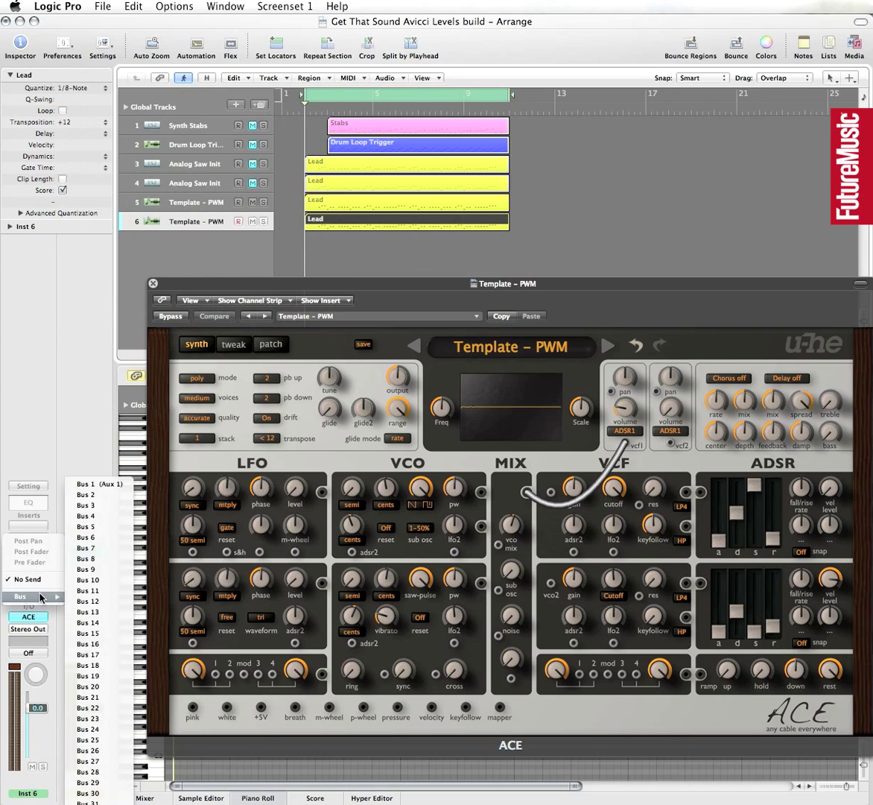
pyautogui.click(99, 484)
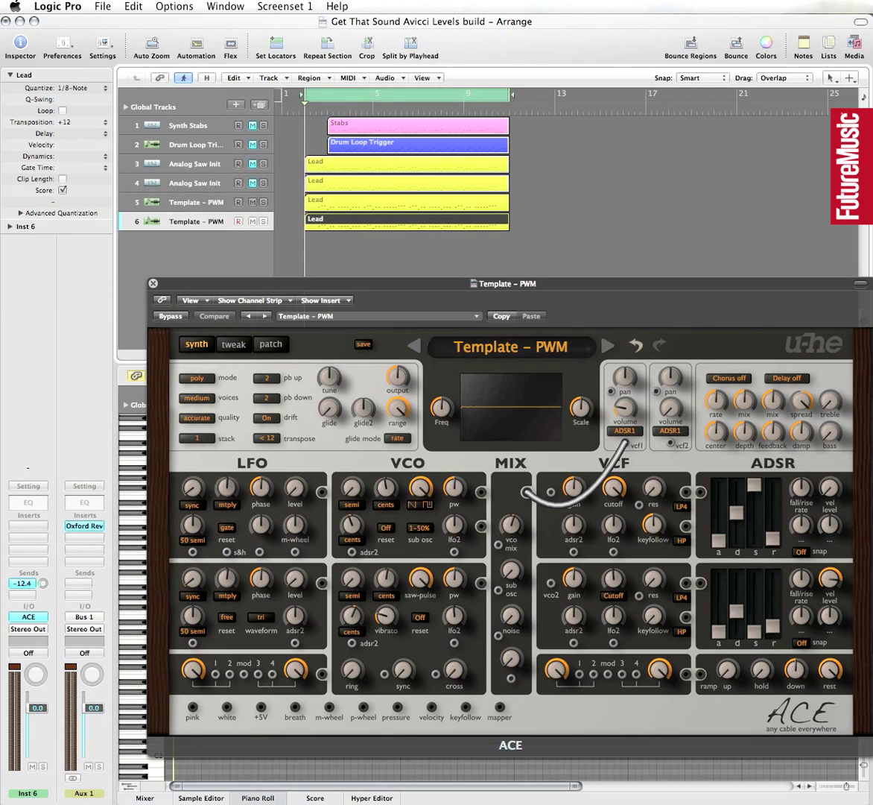
pyautogui.click(181, 202)
pyautogui.click(23, 590)
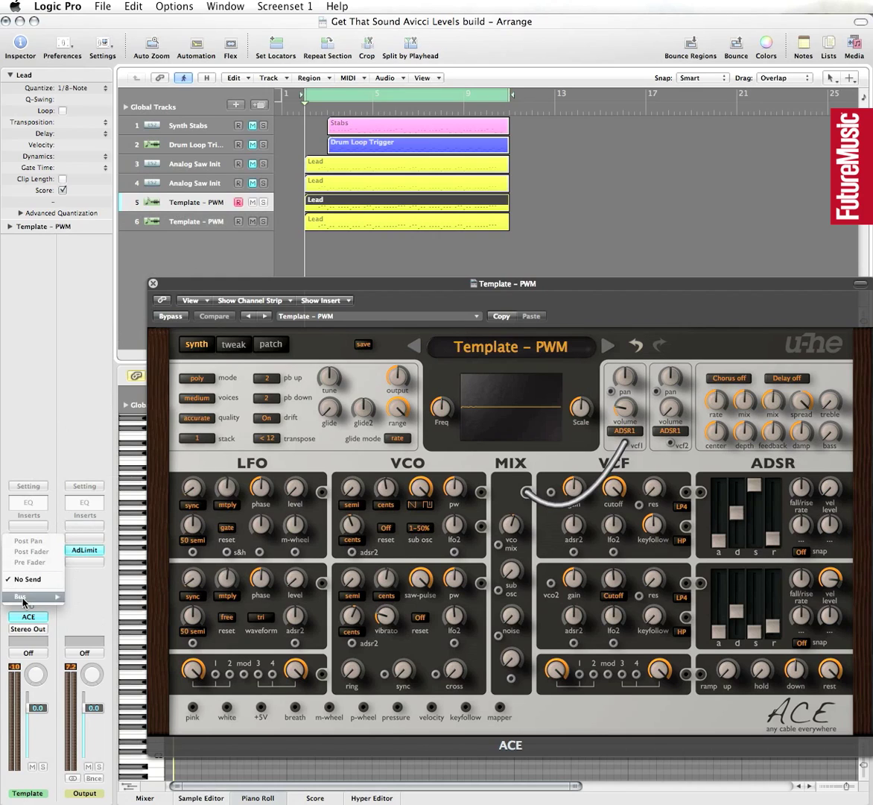
pyautogui.moveTo(37, 596)
pyautogui.click(110, 486)
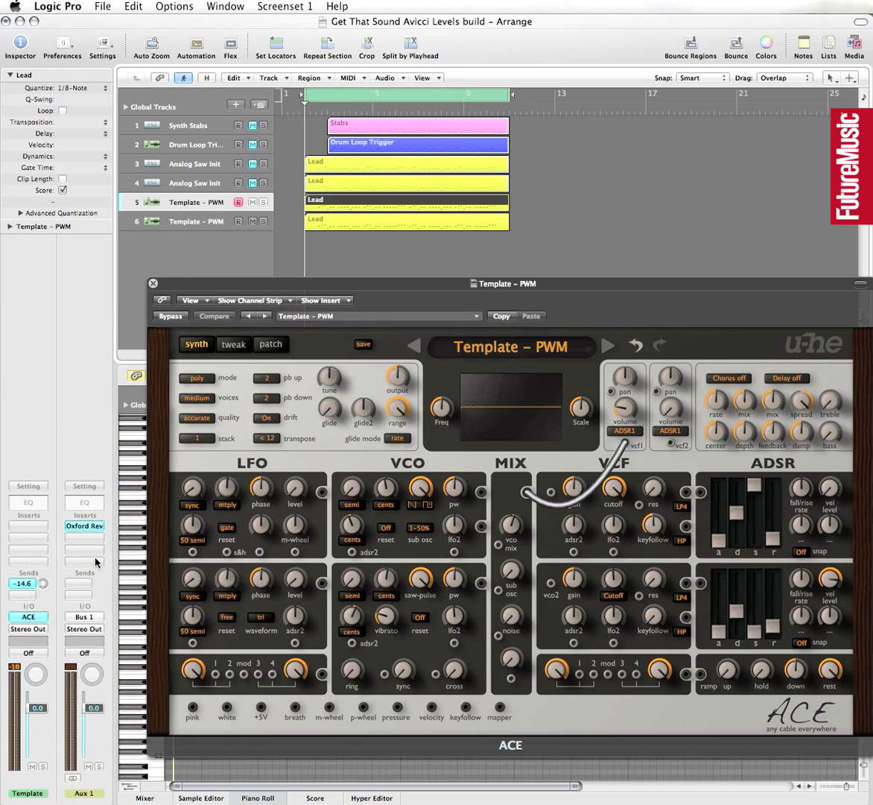
# Play the arrangement and unmute both Analog Saw Init tracks to hear them with the ACE layers
pyautogui.press('space')
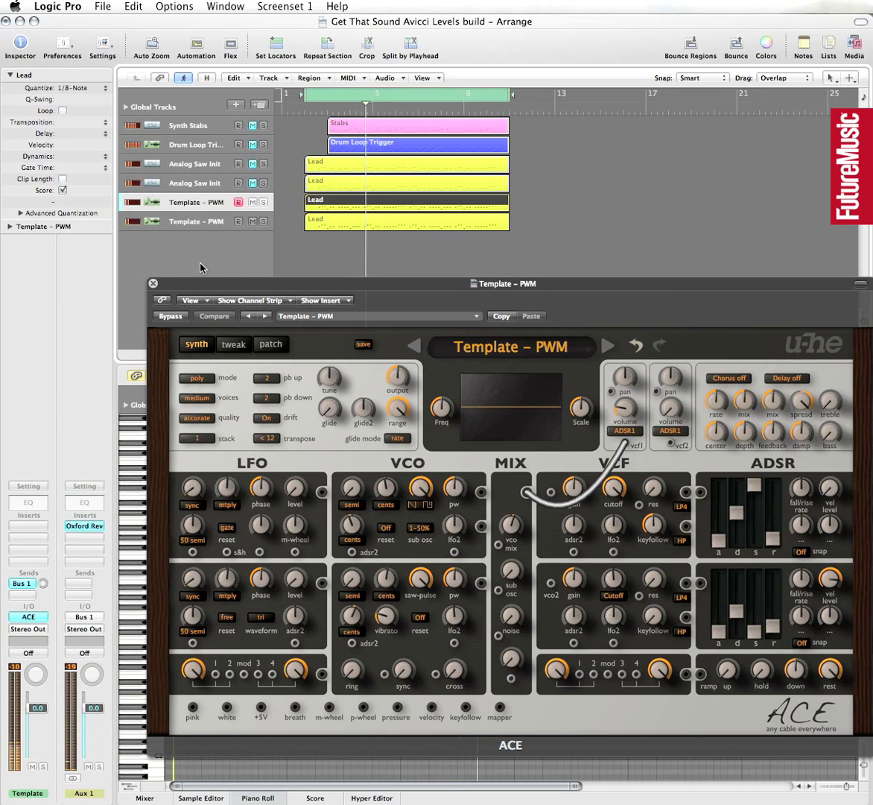
pyautogui.click(254, 164)
pyautogui.click(254, 183)
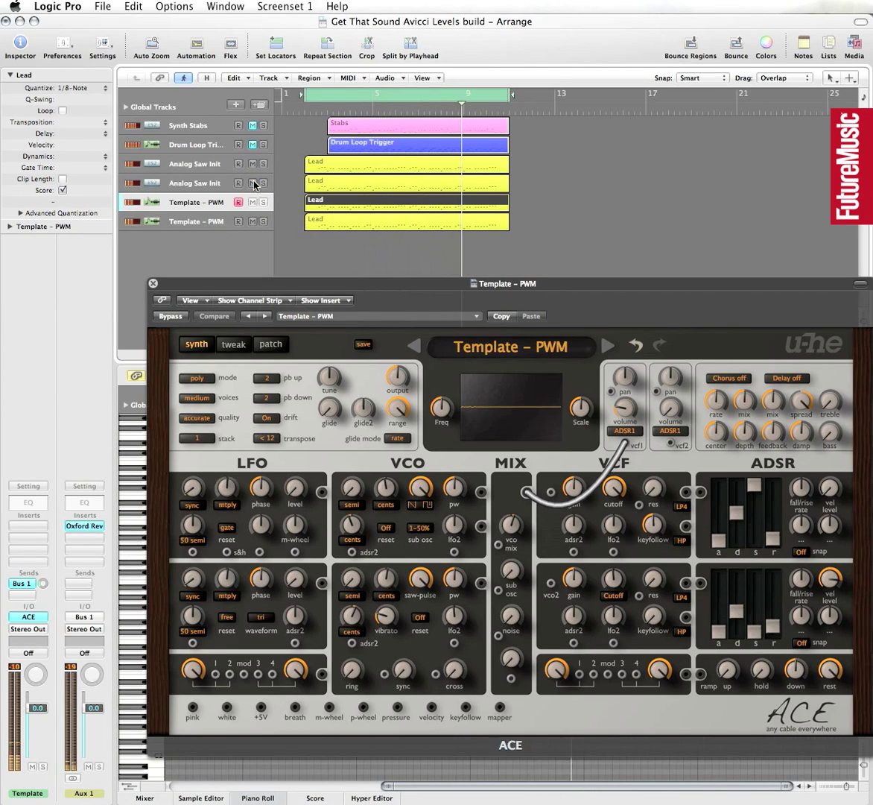
# Close the ACE window and lower both ACE channels together to -4.7 dB in the Mixer
pyautogui.click(152, 283)
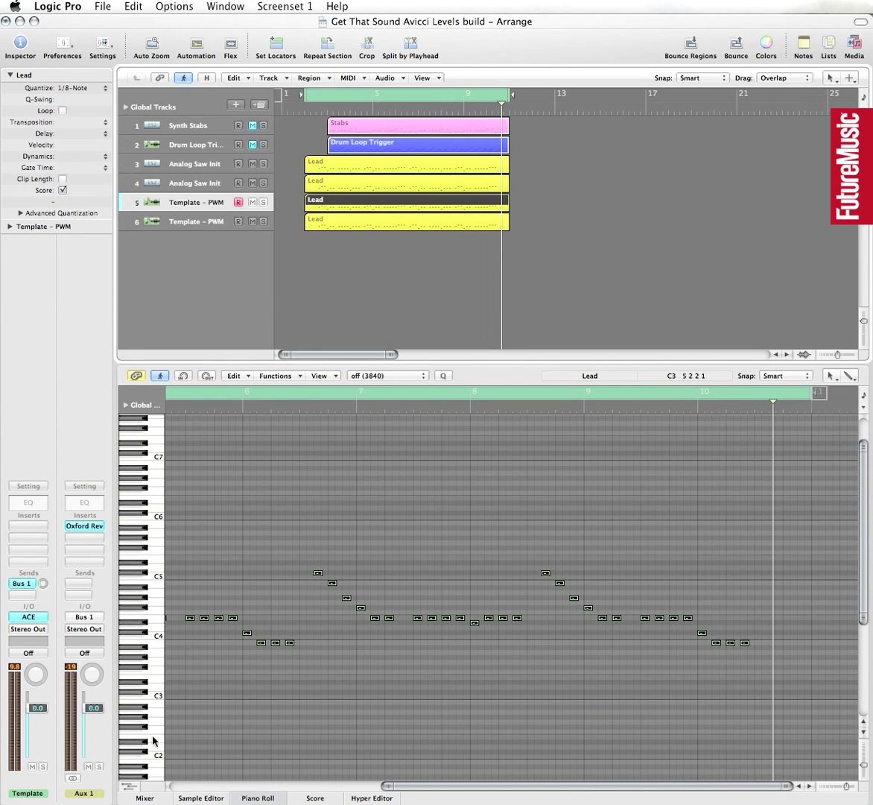
pyautogui.click(144, 798)
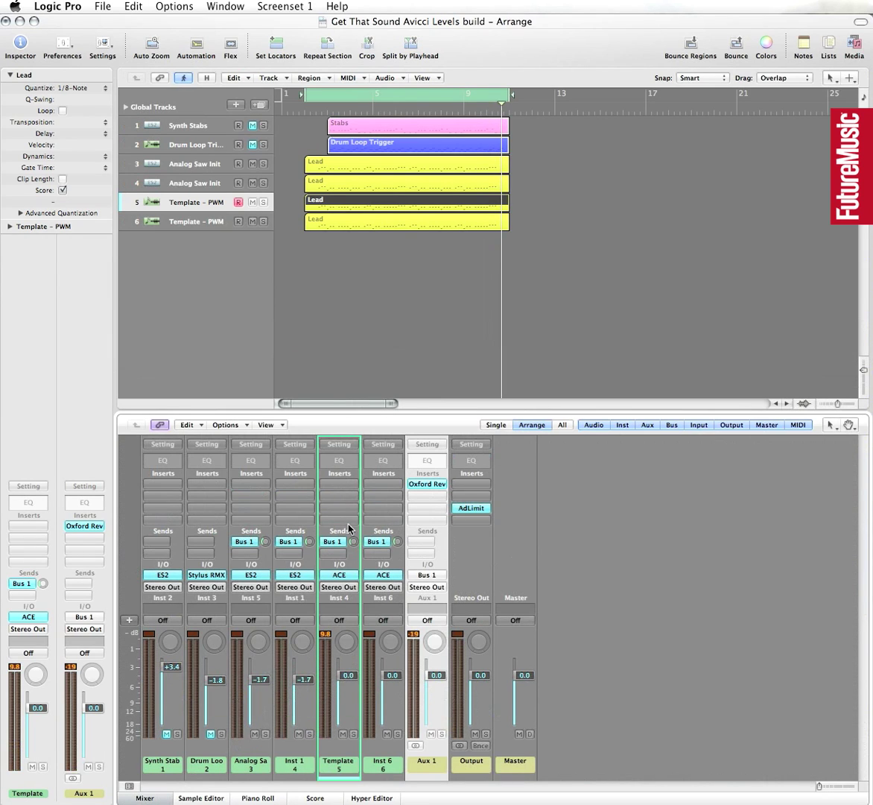
pyautogui.moveTo(351, 532); pyautogui.dragTo(383, 534)
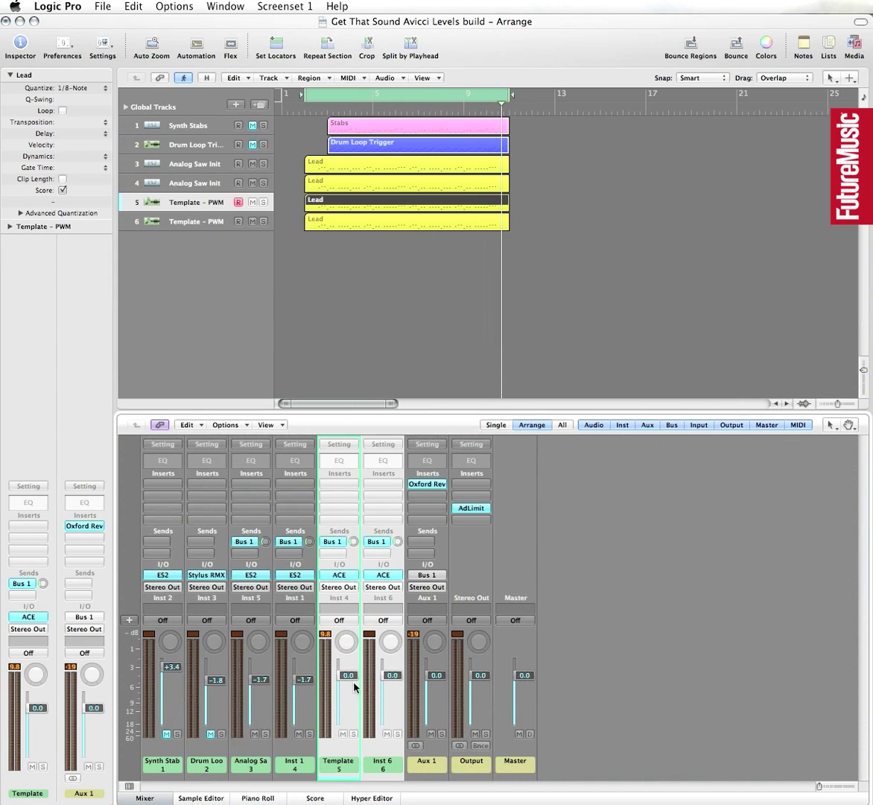
pyautogui.moveTo(355, 687); pyautogui.dragTo(350, 708)
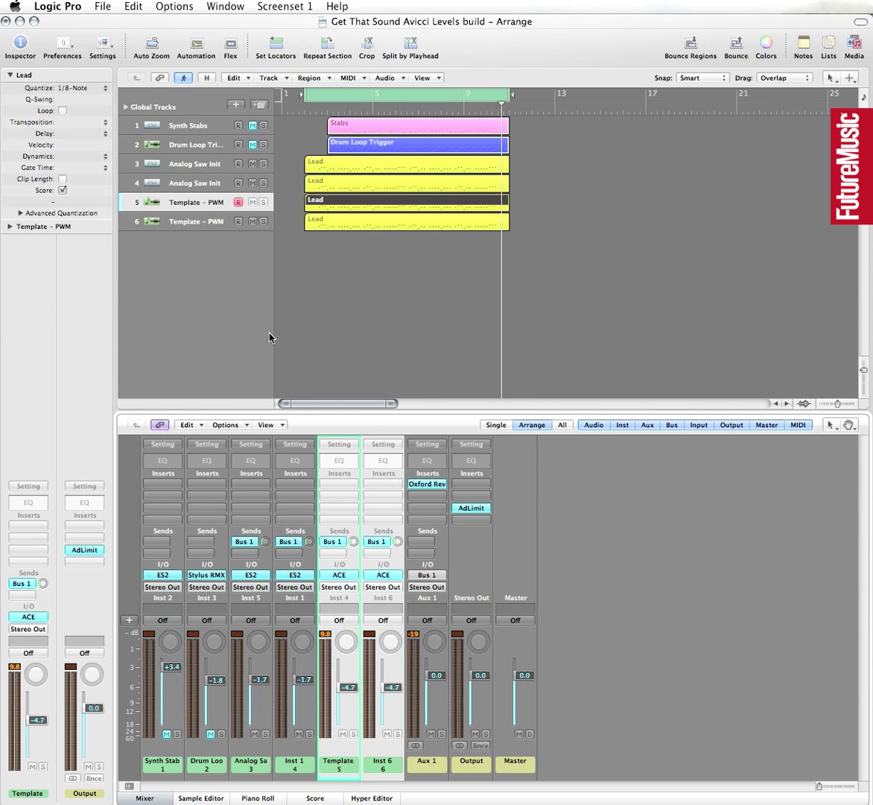
# Unmute and select the Synth Stabs track, then inspect its ES2 patch and close the synth window
pyautogui.click(253, 125)
pyautogui.click(195, 125)
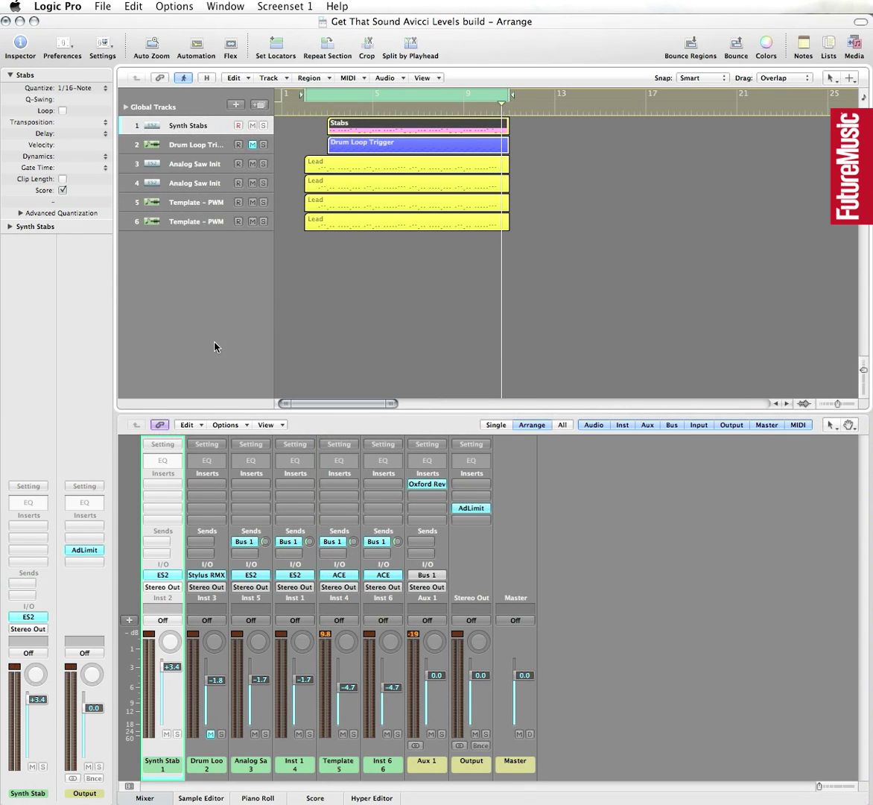
pyautogui.doubleClick(163, 577)
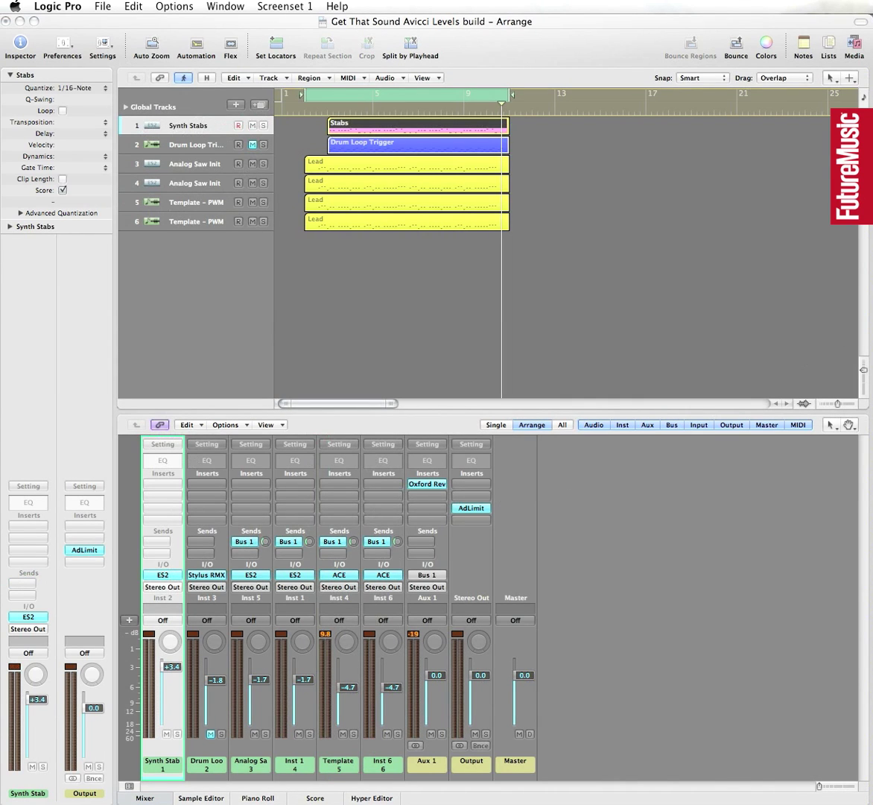
pyautogui.moveTo(659, 158); pyautogui.dragTo(357, 188)
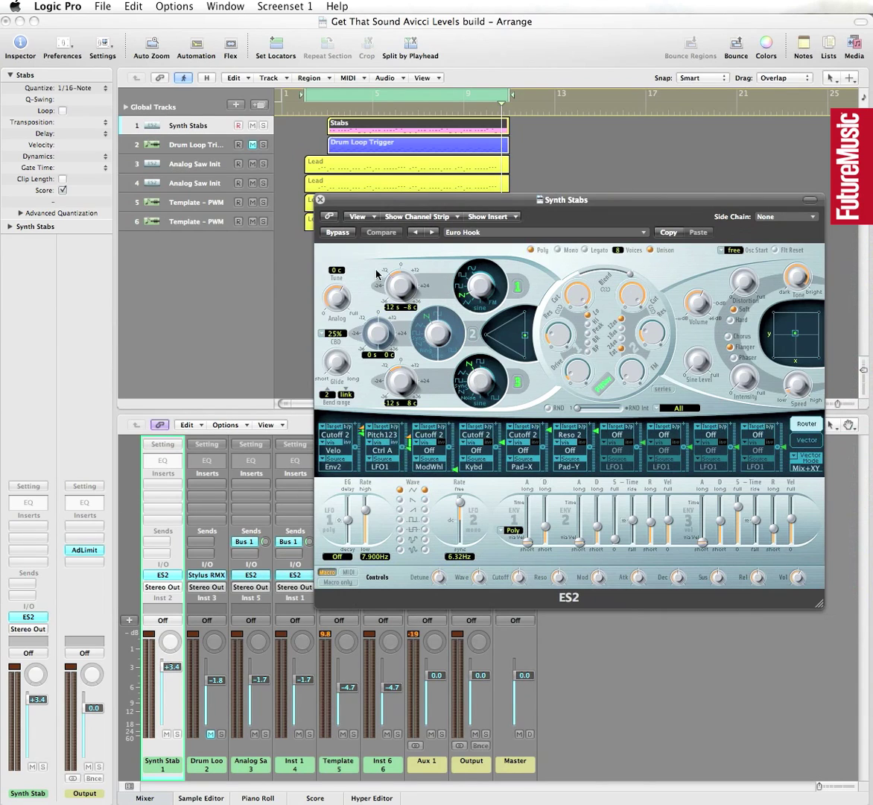
pyautogui.click(319, 199)
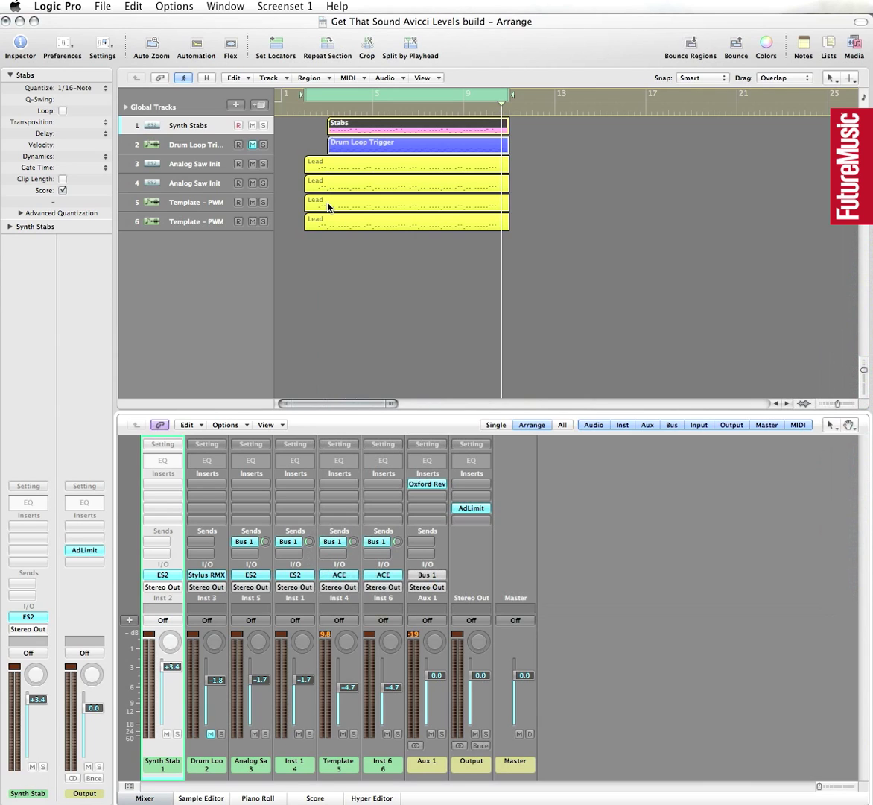
# Audition the Stabs region on its own and view its notes in the Piano Roll
pyautogui.press('r')
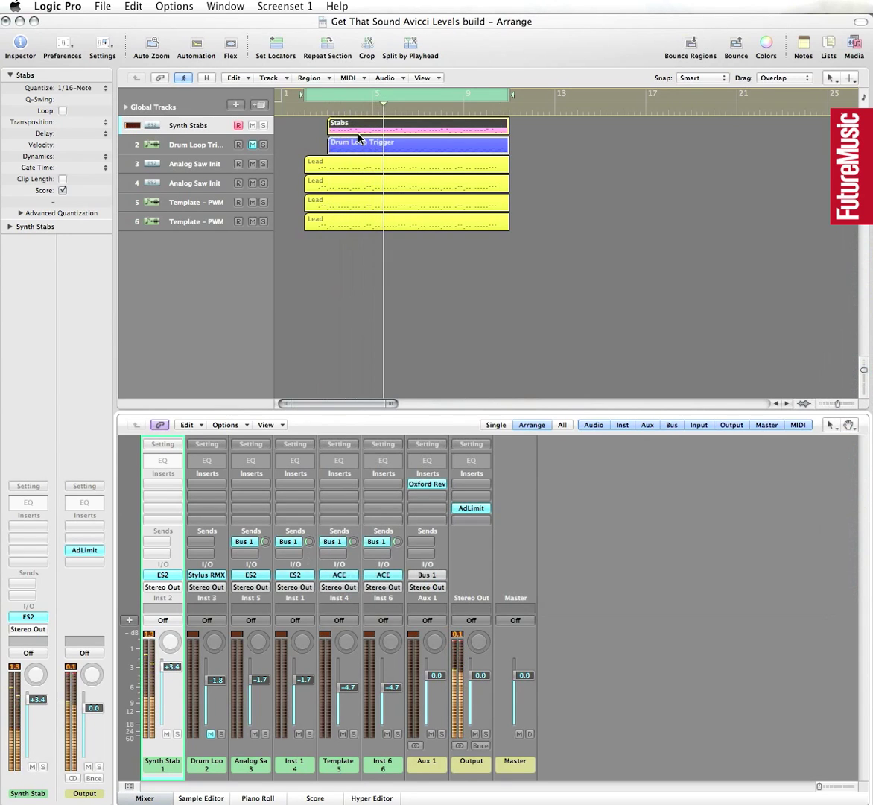
pyautogui.press('p')
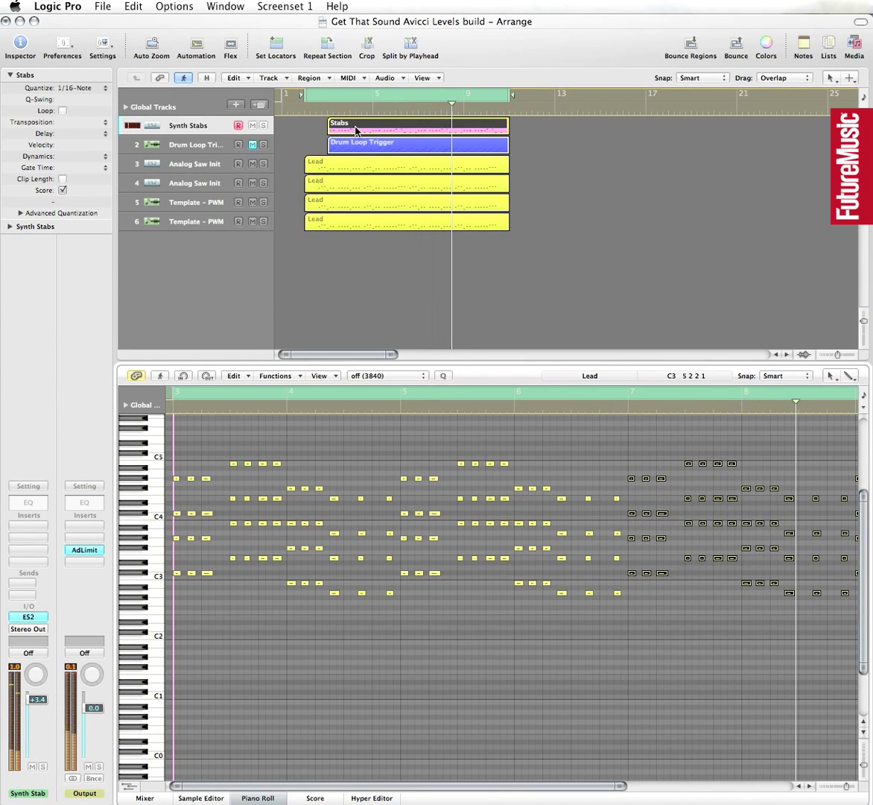
pyautogui.press('space')
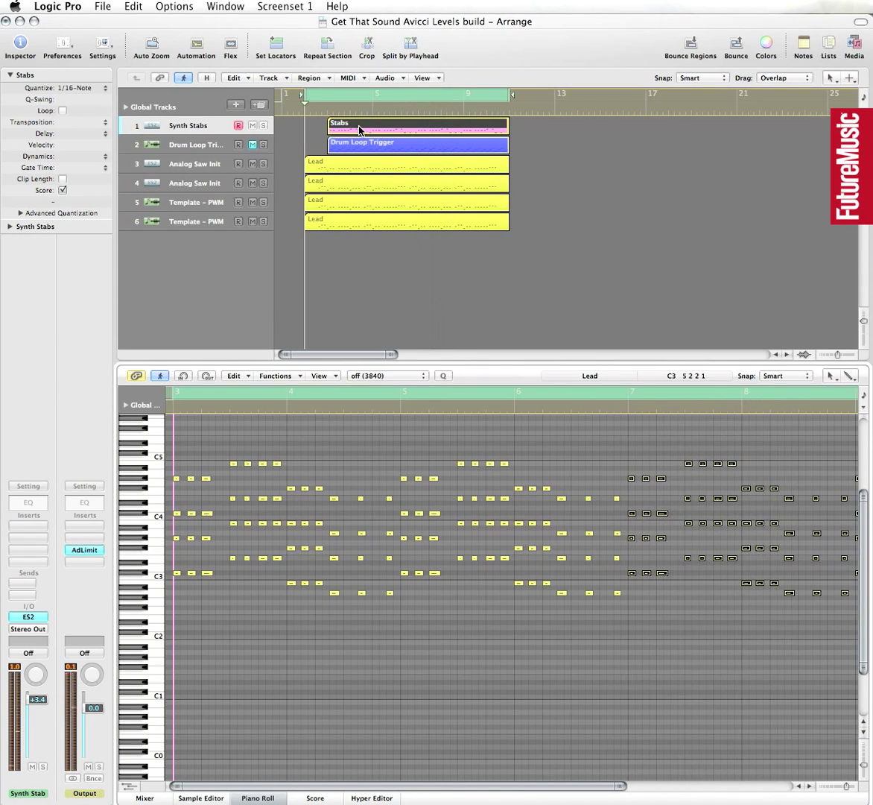
# Play the arrangement and lower the Synth Stabs channel to +1.4 dB in the Mixer
pyautogui.press('space')
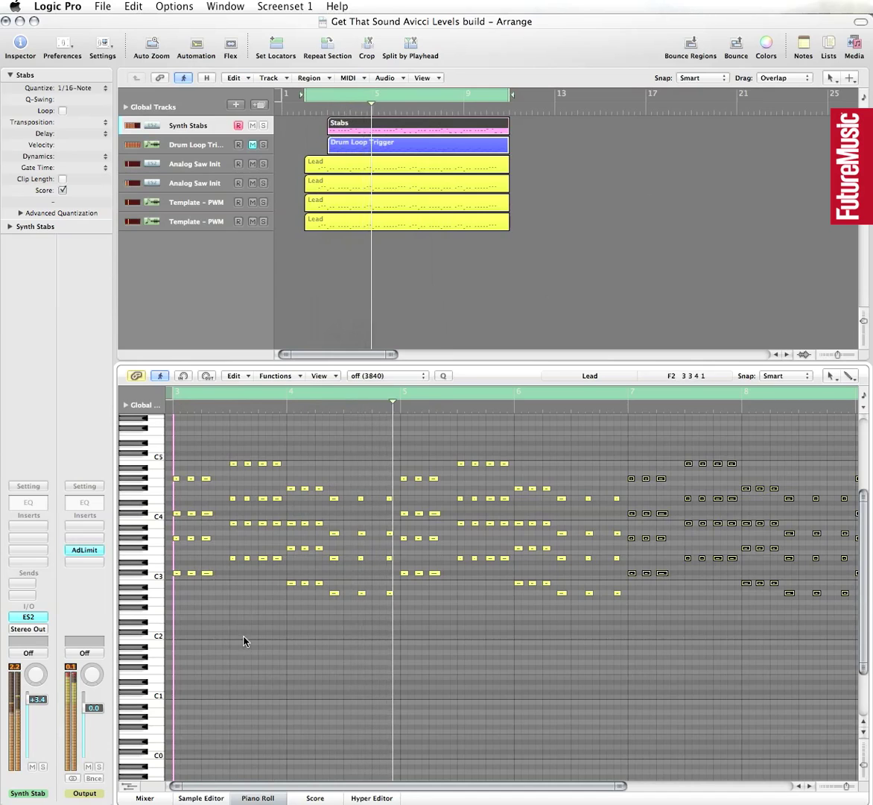
pyautogui.click(146, 798)
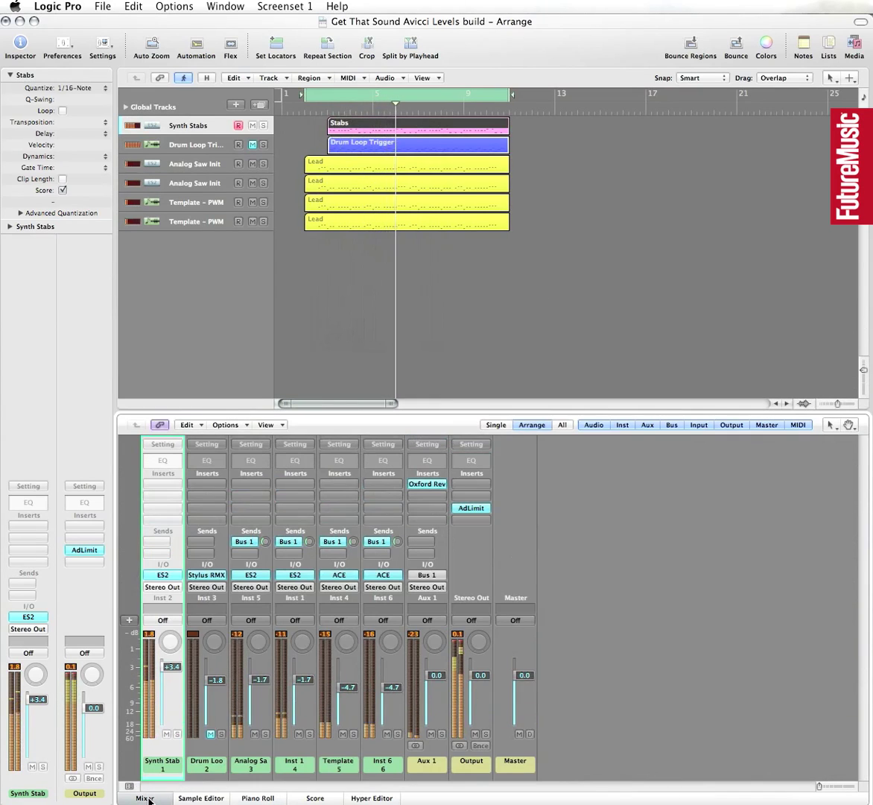
pyautogui.moveTo(174, 672); pyautogui.dragTo(172, 678)
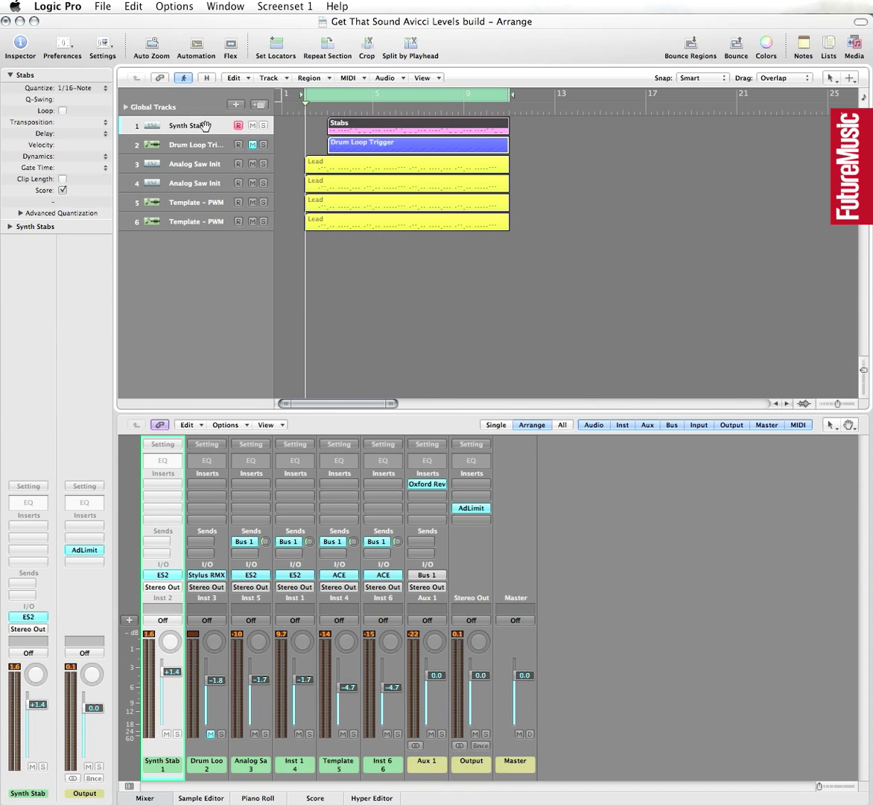
# Create one software instrument track below Synth Stabs and copy the Stabs region onto it
pyautogui.click(235, 106)
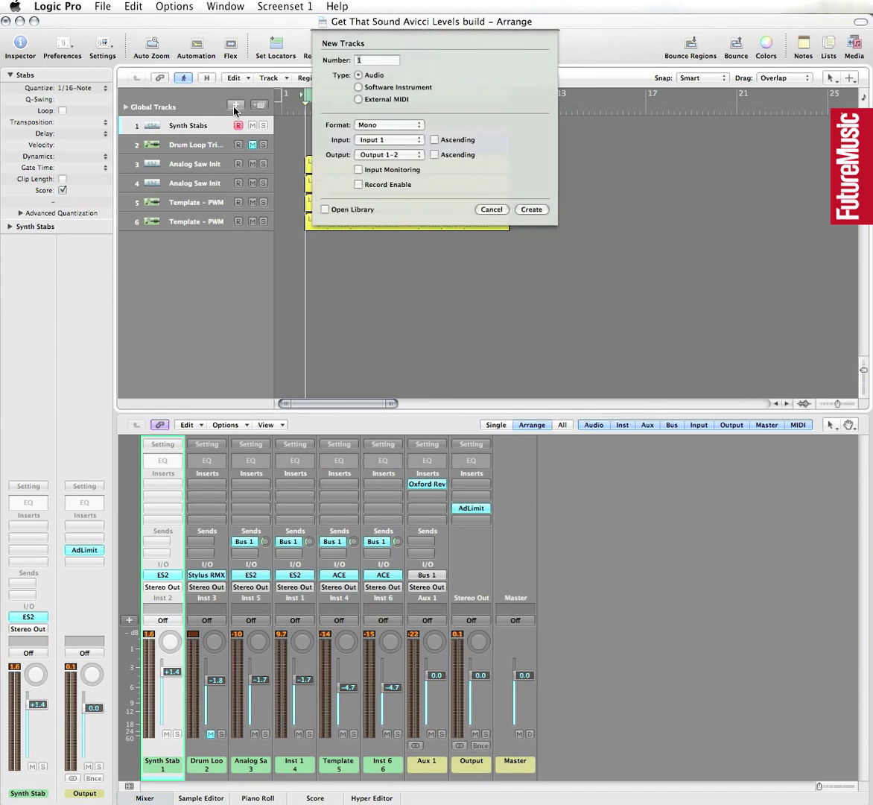
pyautogui.click(359, 88)
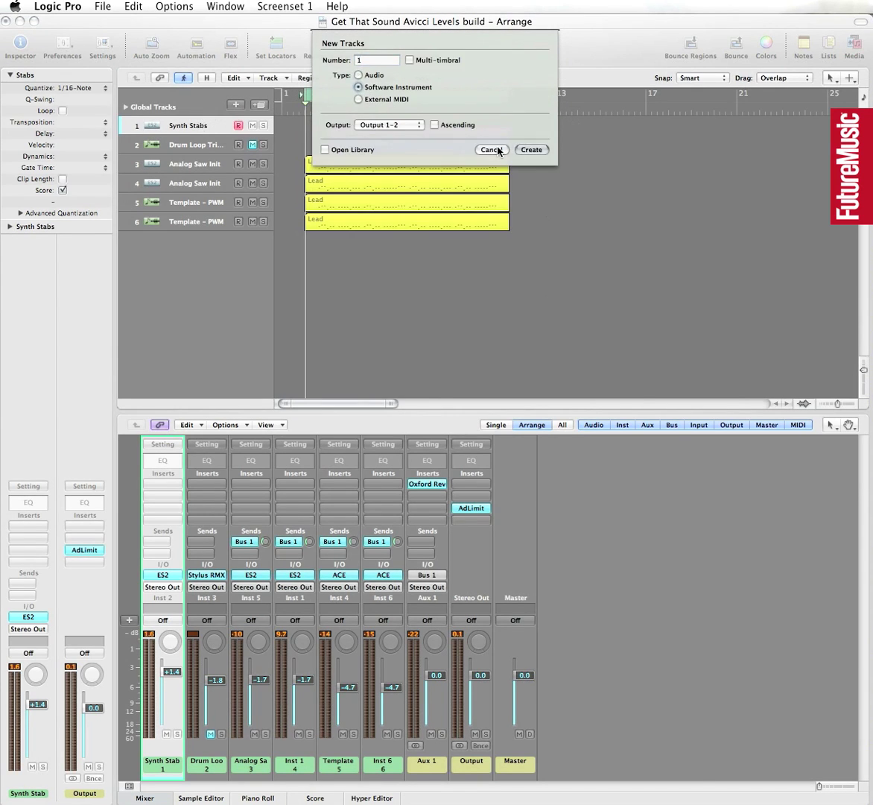
pyautogui.click(530, 150)
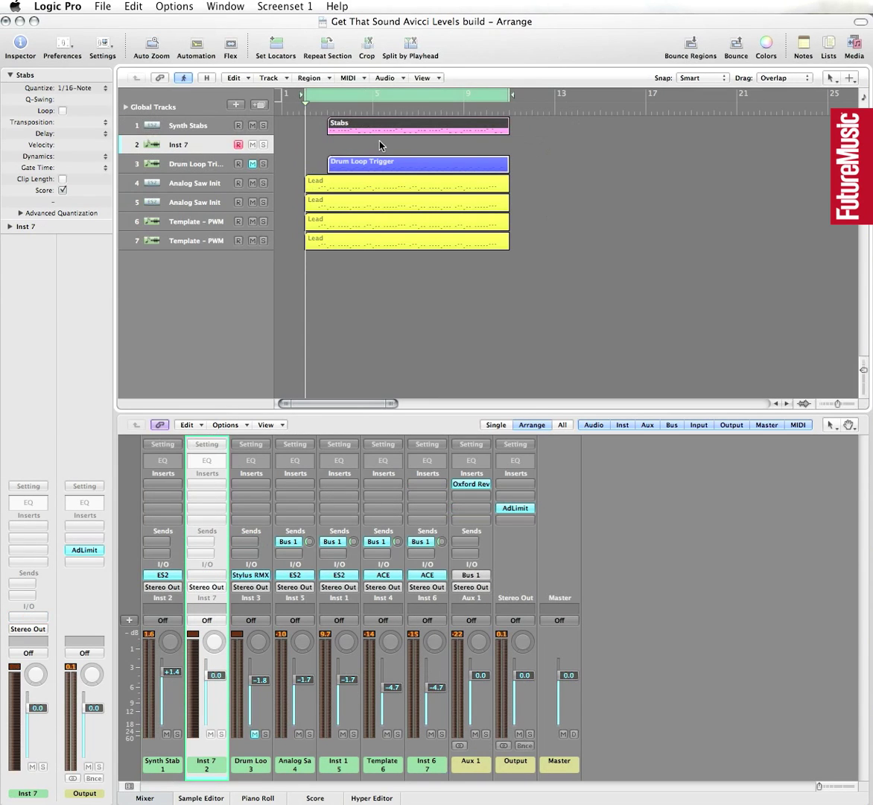
pyautogui.moveTo(372, 132); pyautogui.dragTo(370, 143)
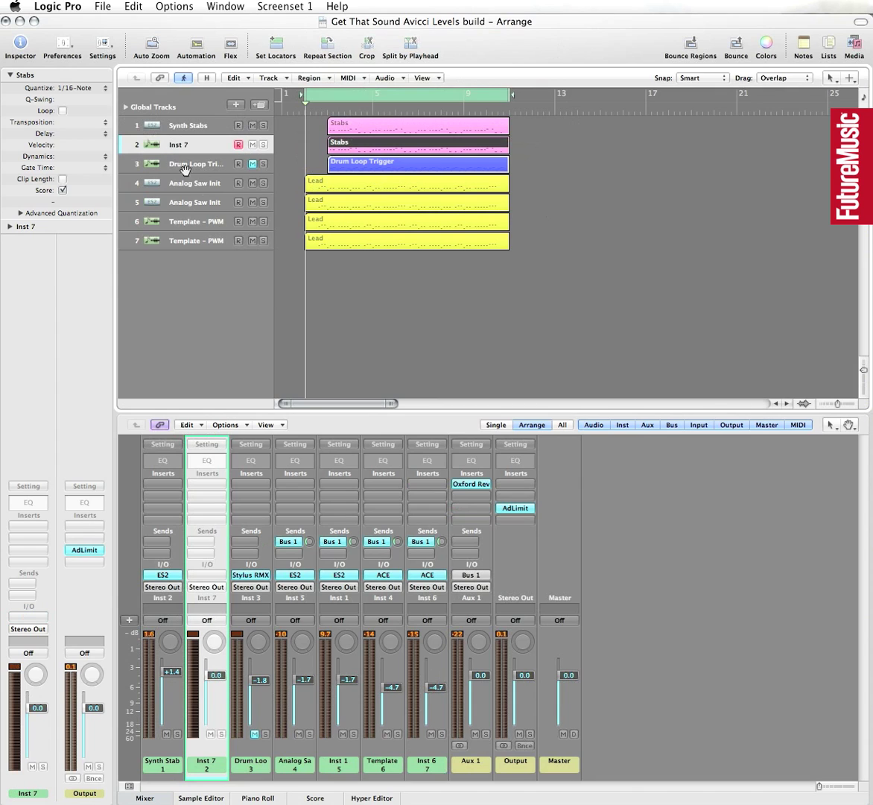
# Insert a stereo EXS24 sampler as the instrument on the Inst 7 track
pyautogui.click(39, 617)
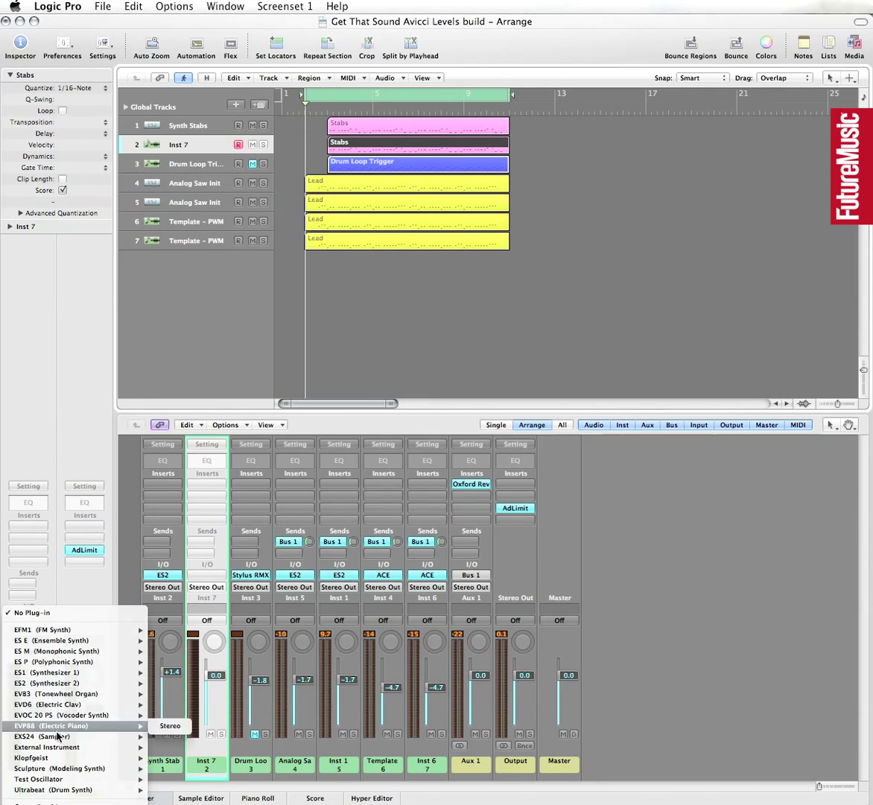
pyautogui.moveTo(112, 737)
pyautogui.click(189, 754)
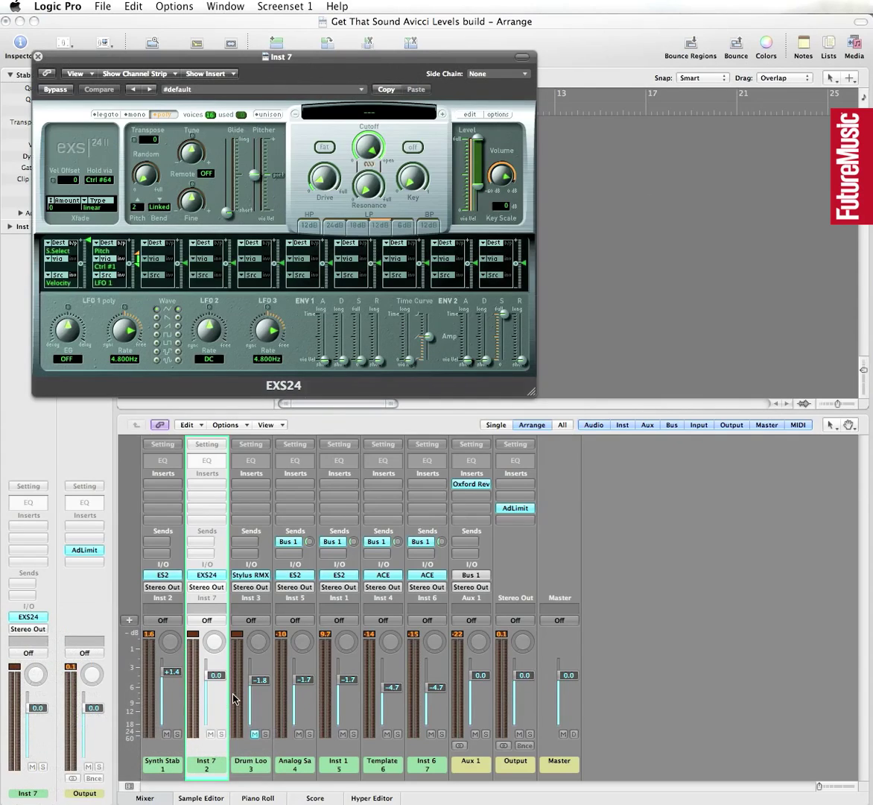
# Load the factory acoustic Grand Piano into the EXS24, close the sampler window and audition the piano track soloed
pyautogui.click(374, 116)
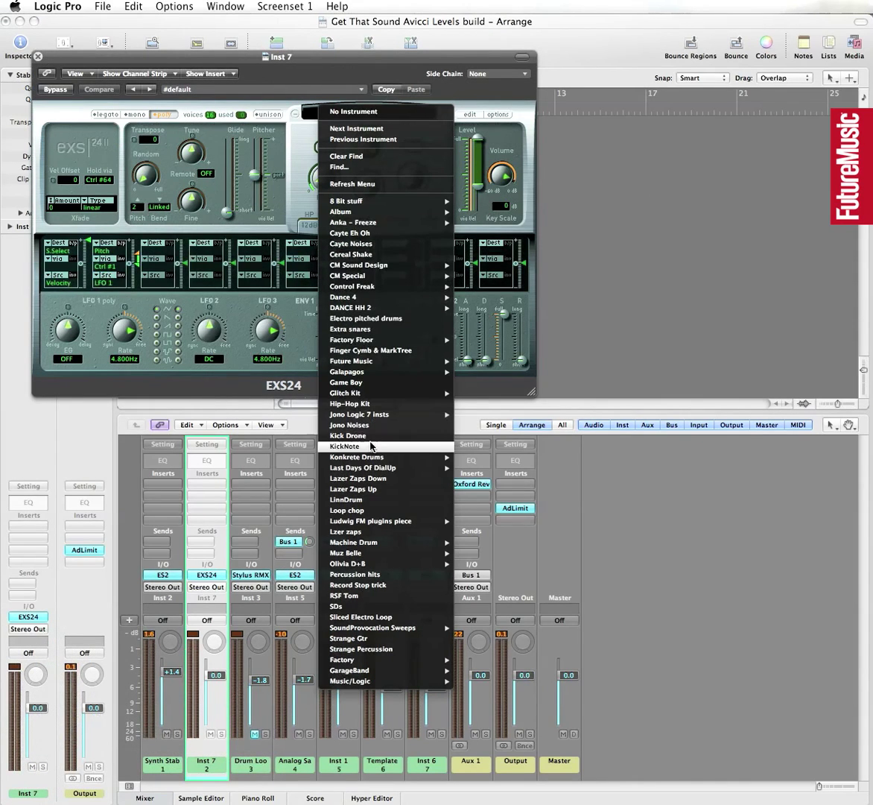
pyautogui.moveTo(358, 663)
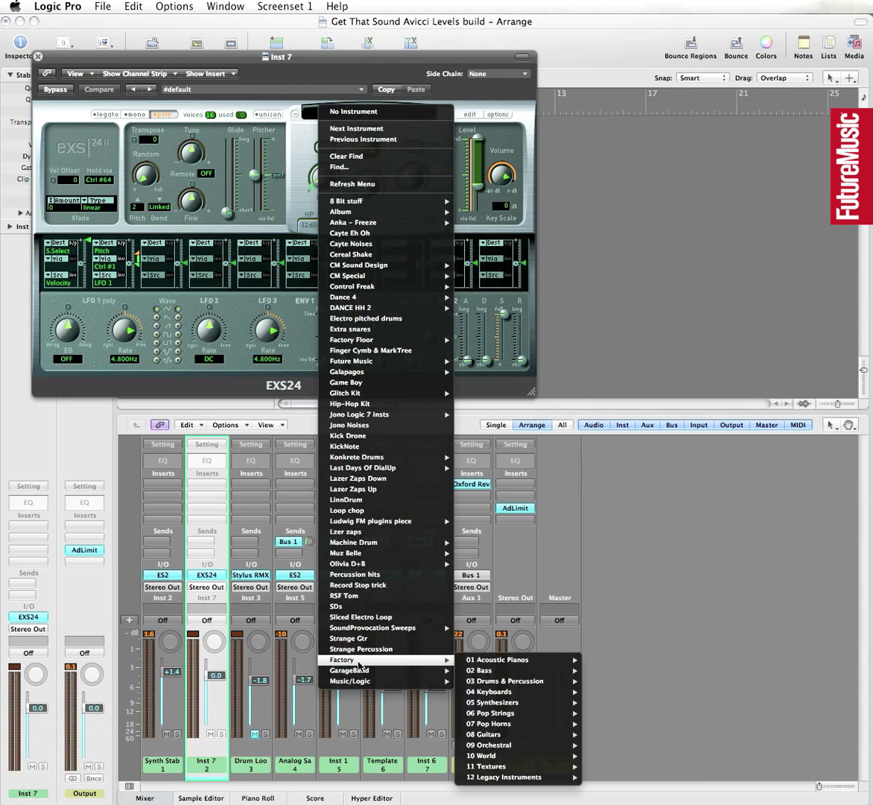
pyautogui.moveTo(514, 660)
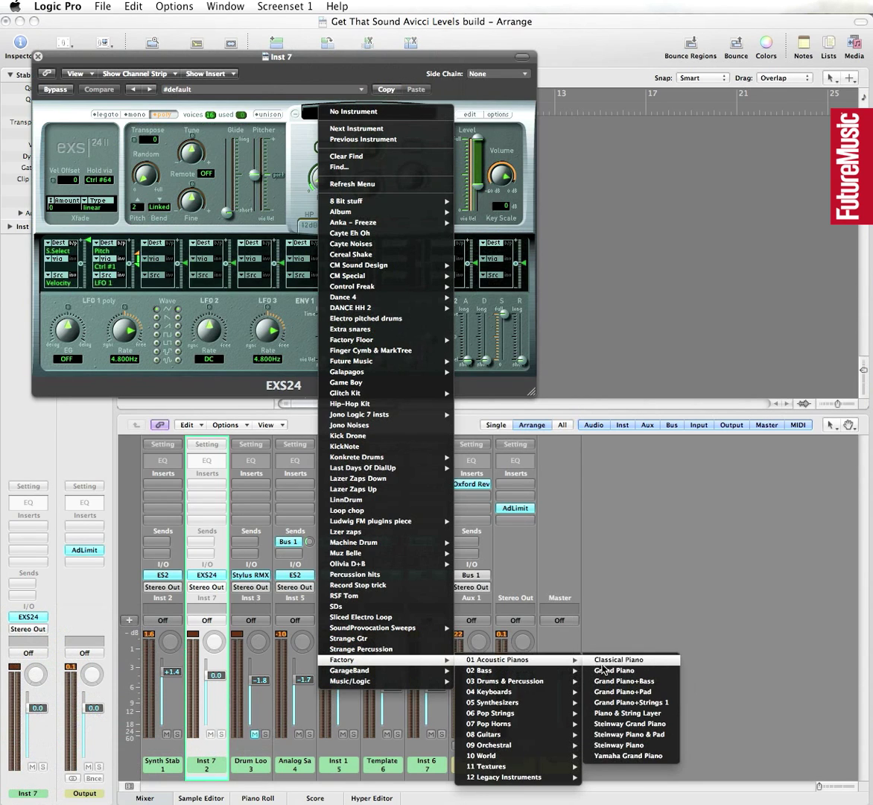
pyautogui.click(603, 670)
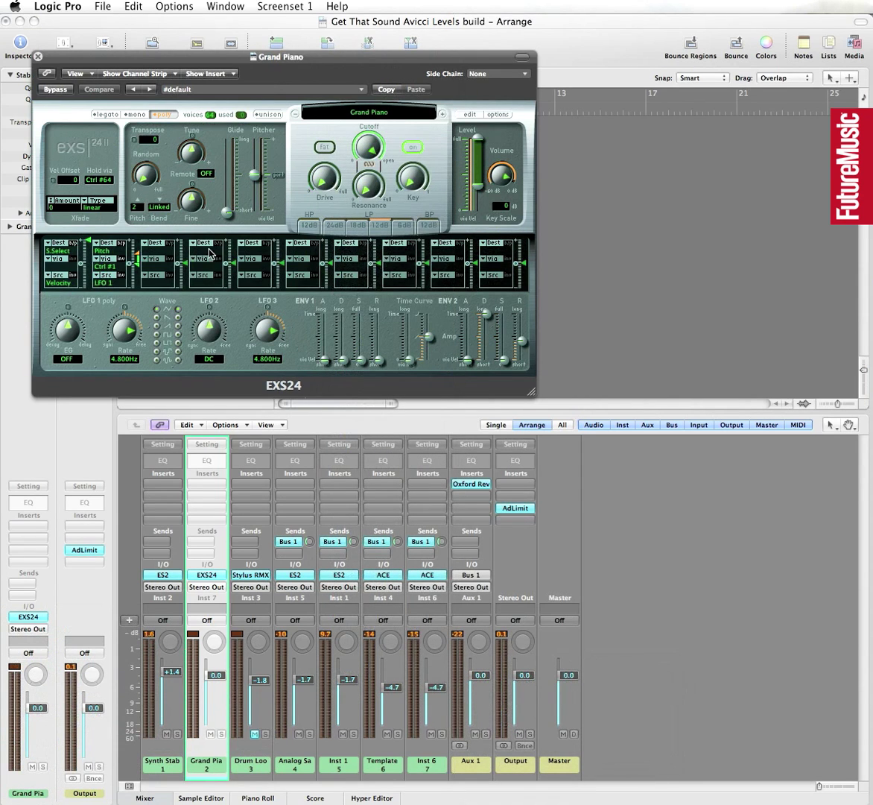
pyautogui.click(37, 56)
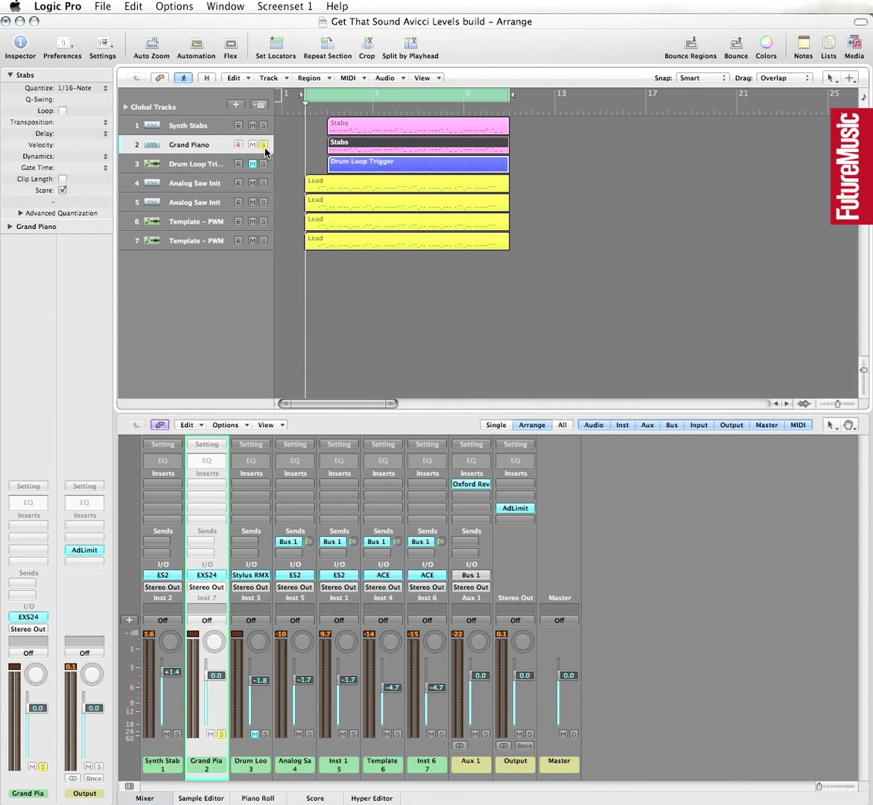
pyautogui.press('space')
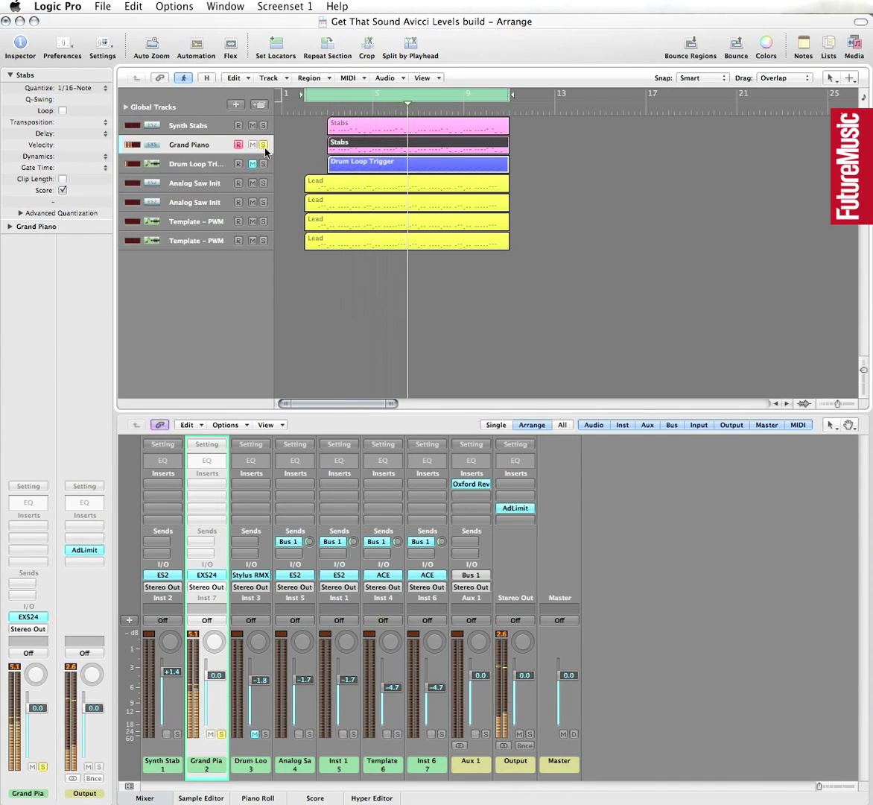
pyautogui.press('space')
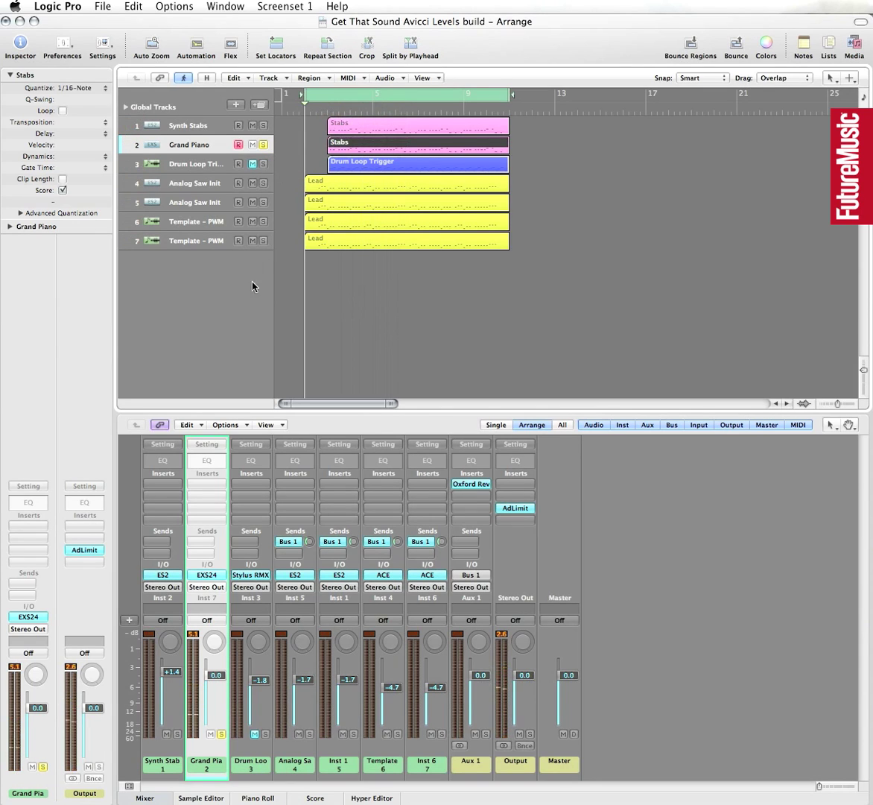
# Add a Channel EQ to Grand Piano with a low cut at 405 Hz and a high cut at 6500 Hz
pyautogui.doubleClick(215, 463)
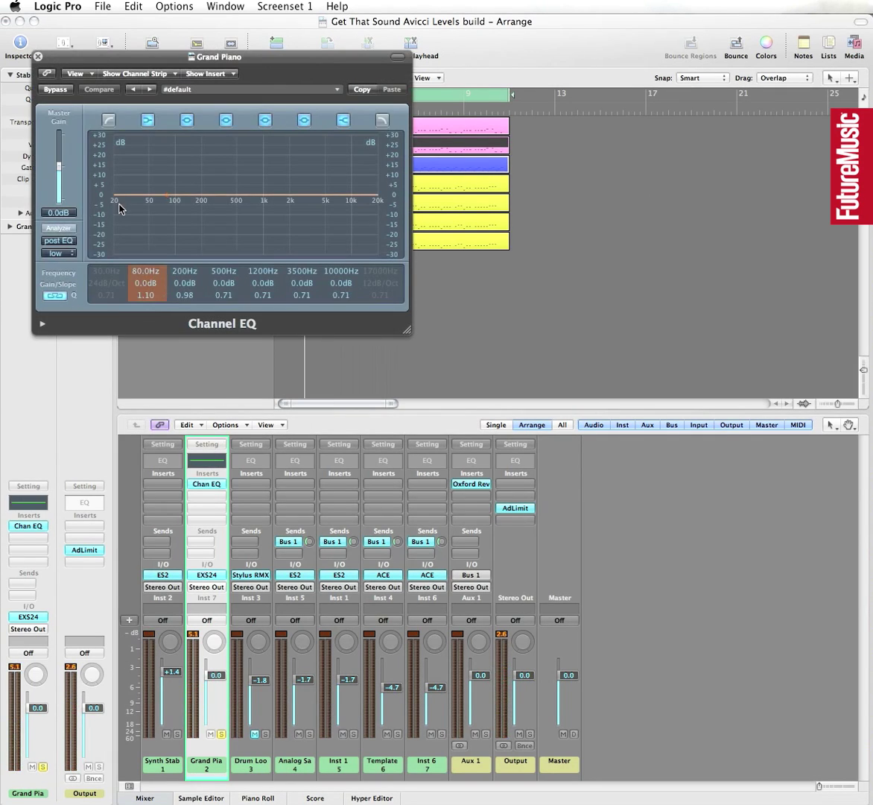
pyautogui.moveTo(73, 58); pyautogui.dragTo(213, 264)
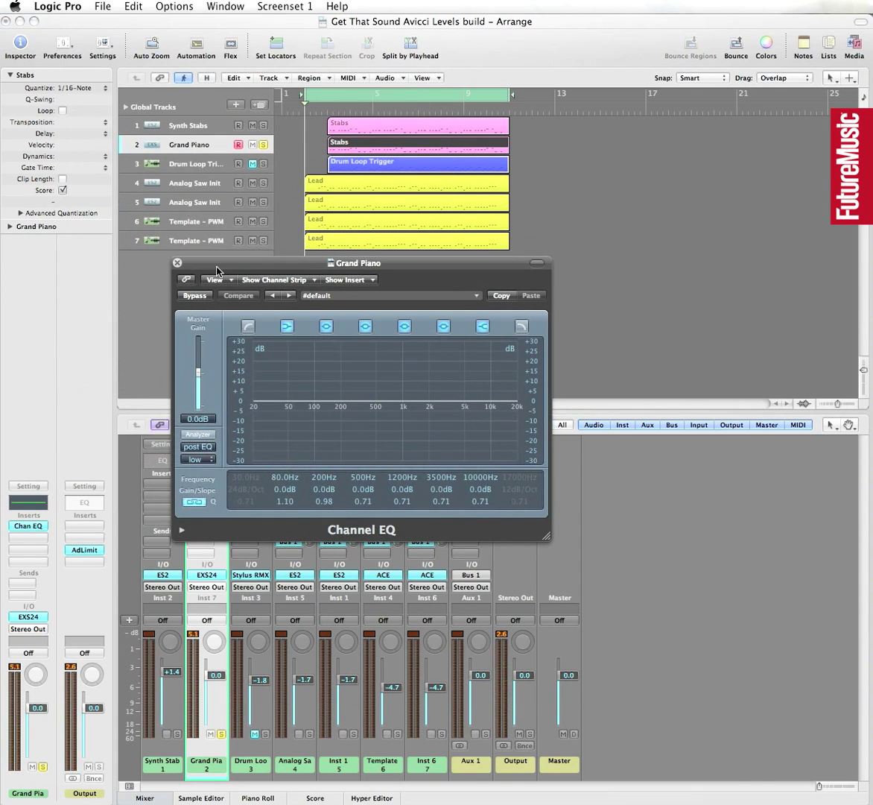
pyautogui.click(248, 326)
pyautogui.moveTo(234, 417); pyautogui.dragTo(238, 352)
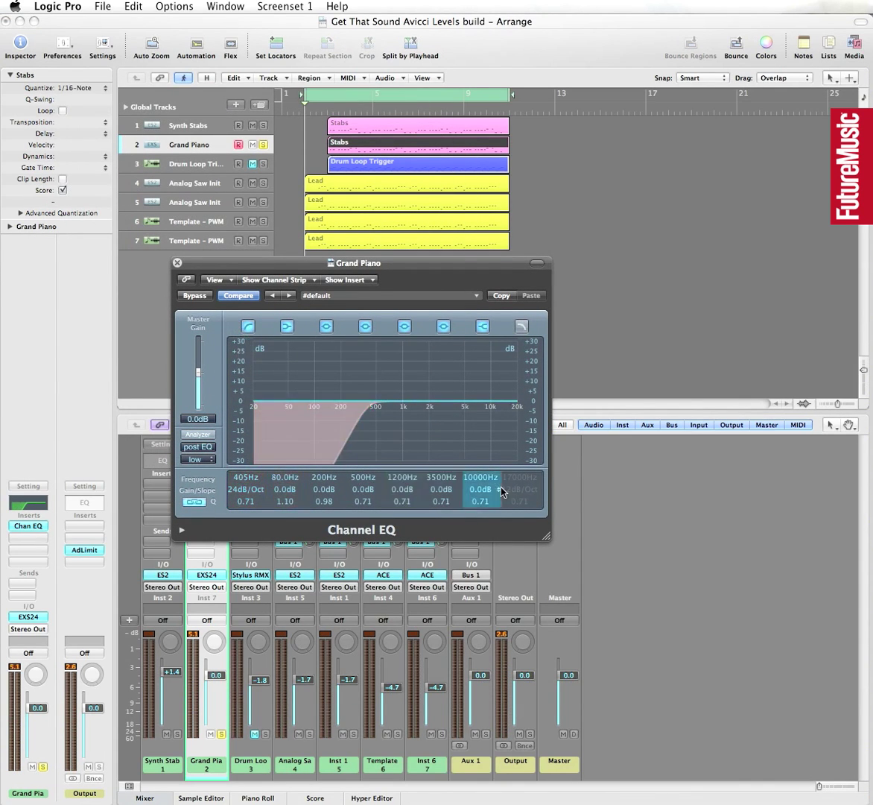
pyautogui.click(522, 326)
pyautogui.moveTo(519, 477); pyautogui.dragTo(517, 531)
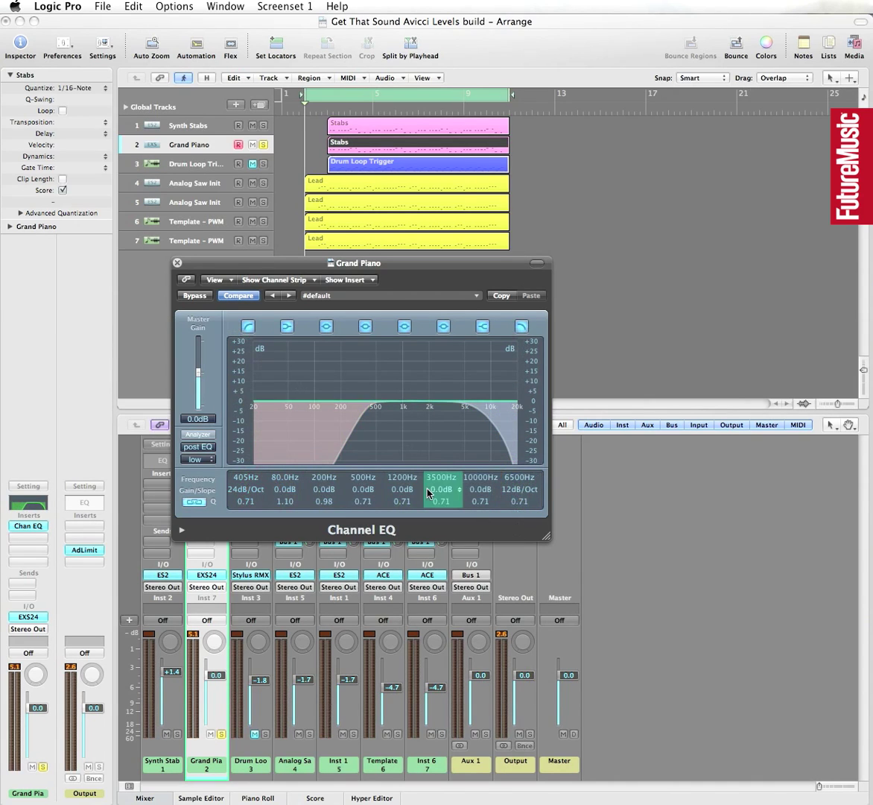
# Boost the piano EQ by 1.5 dB at 1200 Hz and 3.0 dB at 3500 Hz, close it and audition the result
pyautogui.moveTo(409, 492); pyautogui.dragTo(445, 490)
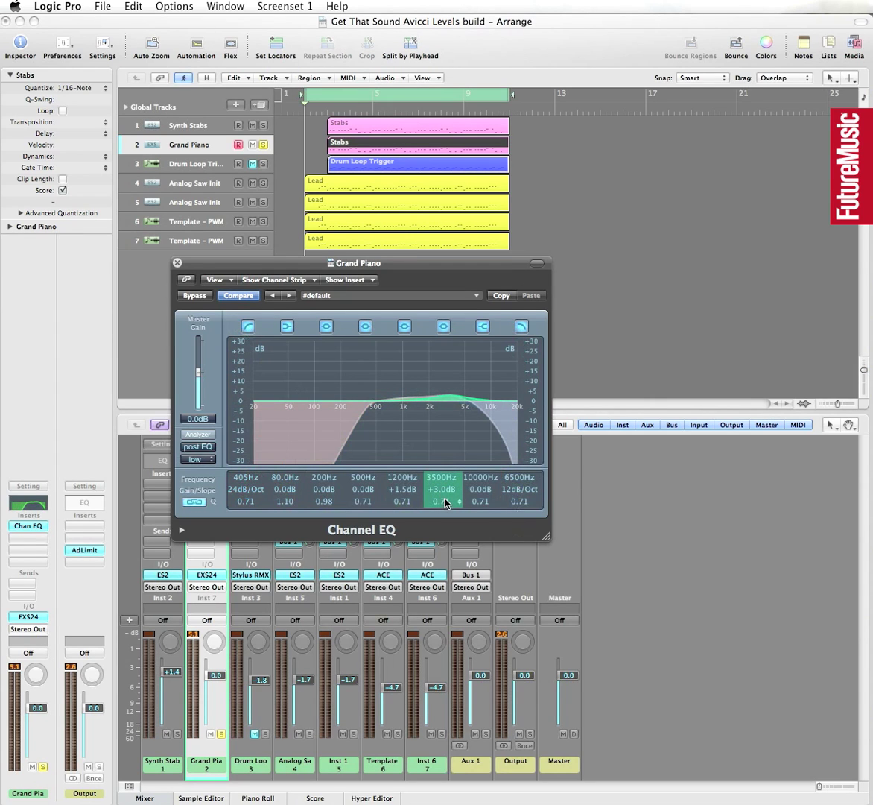
pyautogui.moveTo(444, 482); pyautogui.dragTo(442, 498)
pyautogui.click(178, 263)
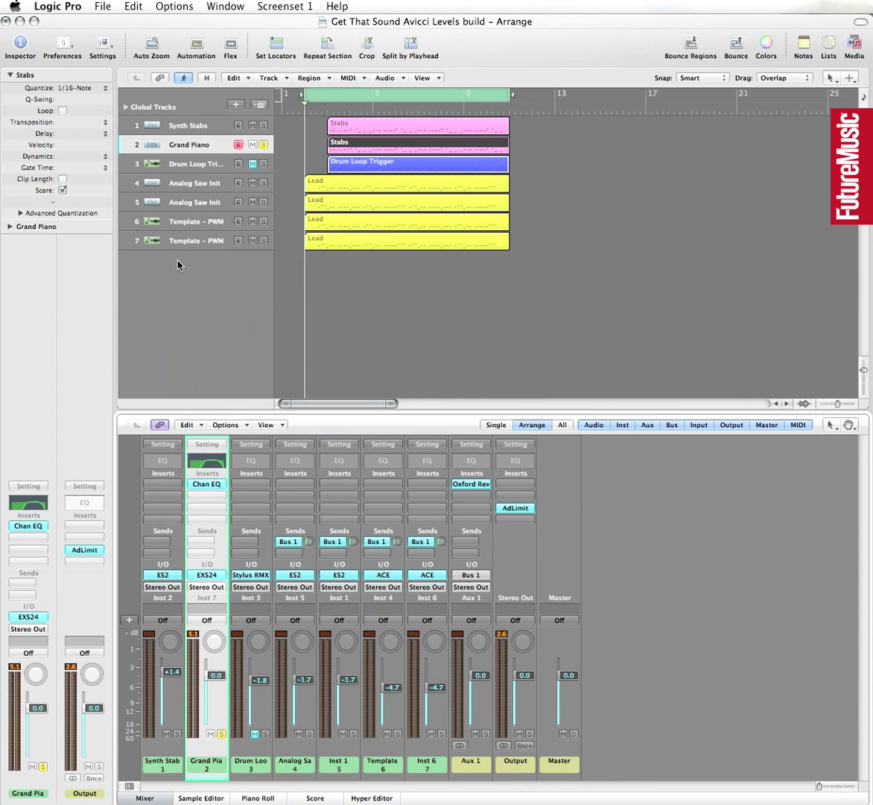
pyautogui.press('space')
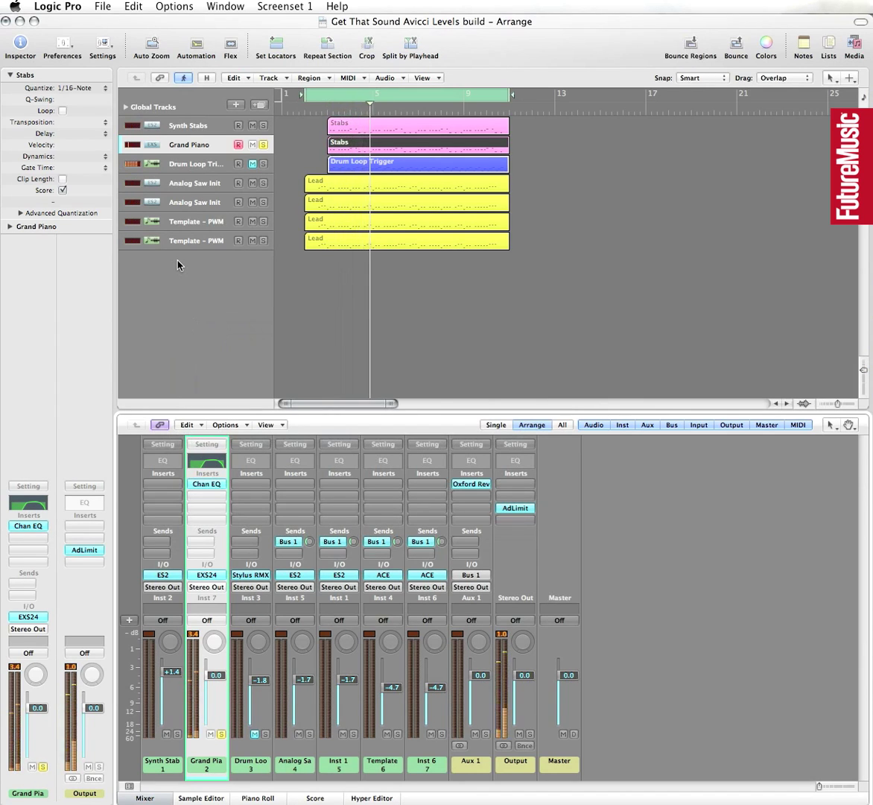
pyautogui.press('space')
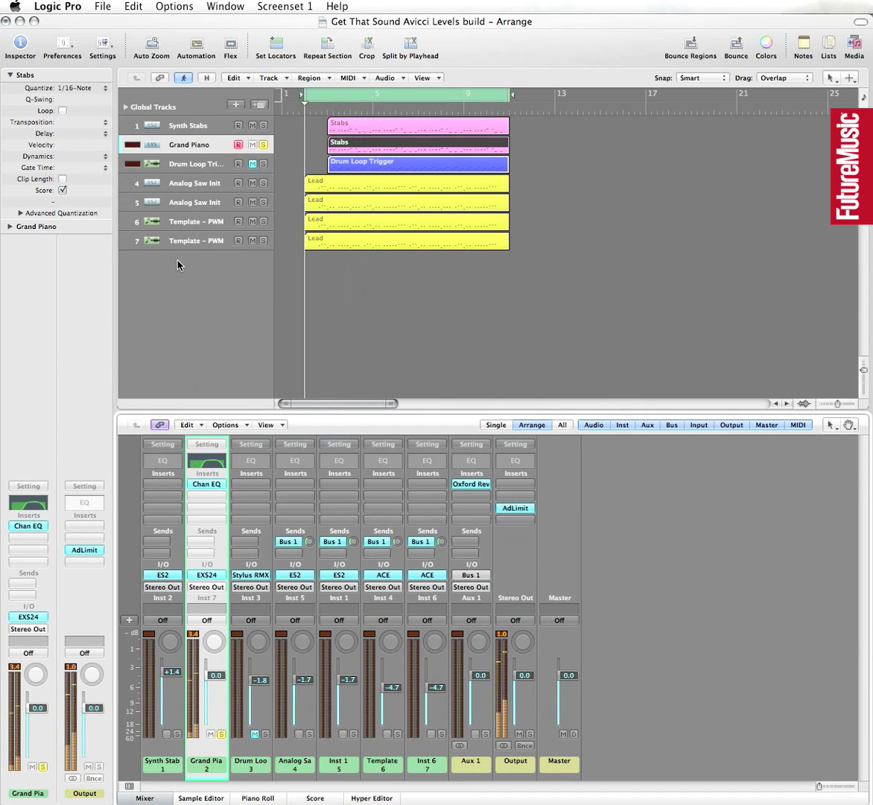
# Insert a stereo Compressor after the piano's EQ with a 5.4:1 ratio and a -17.0 dB threshold
pyautogui.click(214, 508)
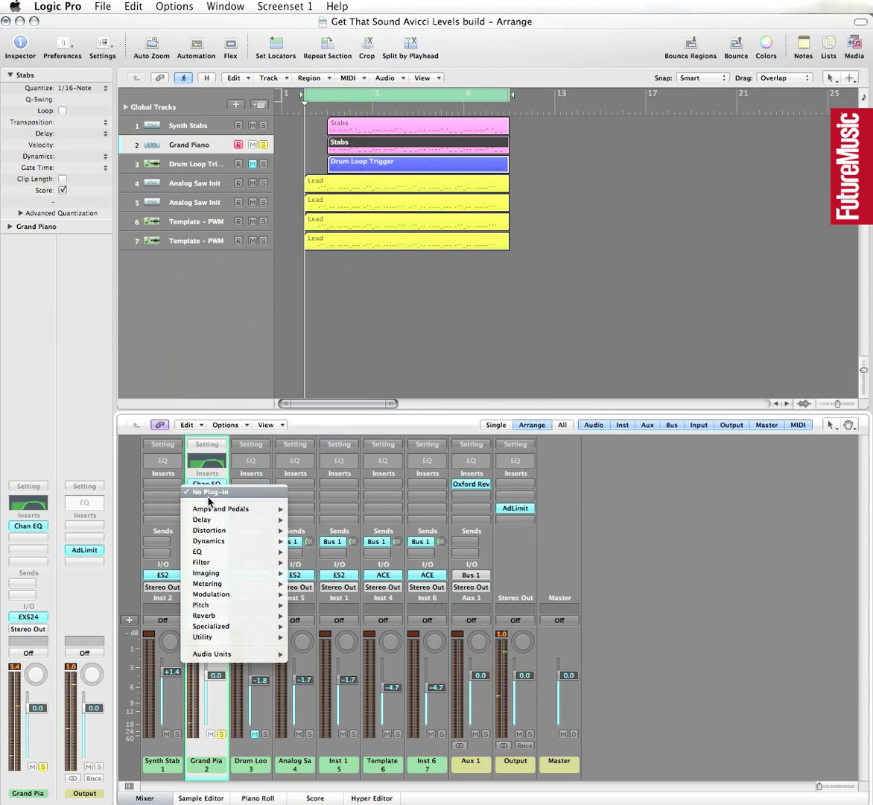
pyautogui.moveTo(223, 541)
pyautogui.moveTo(362, 552)
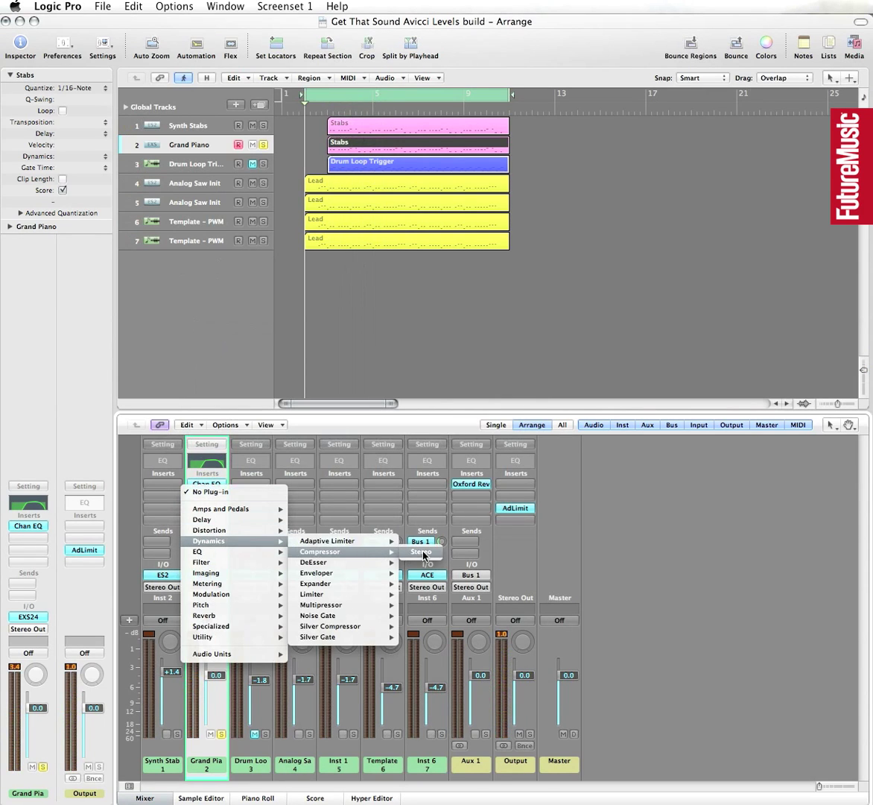
pyautogui.click(421, 552)
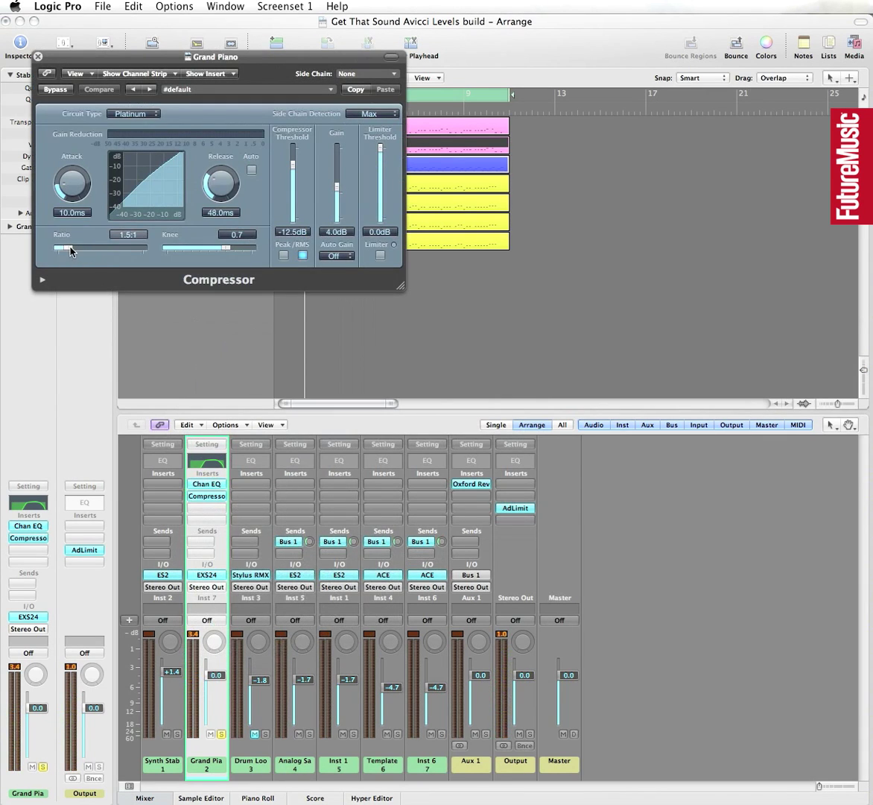
pyautogui.moveTo(68, 246); pyautogui.dragTo(97, 251)
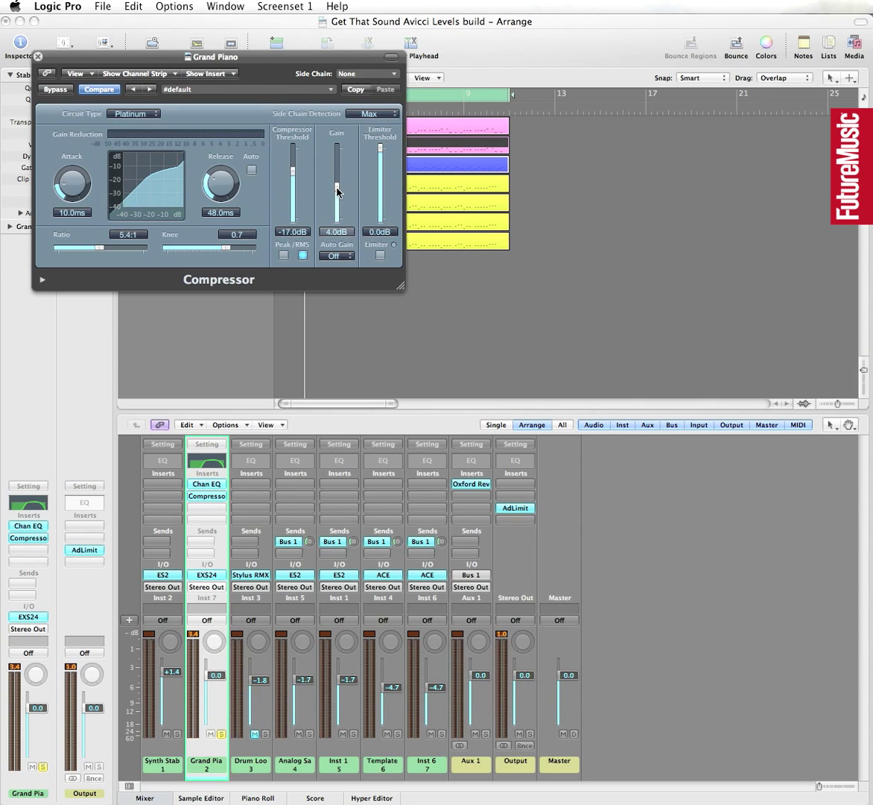
# Play the soloed piano, lower the Compressor's gain to 2.0 dB and close its window
pyautogui.press('space')
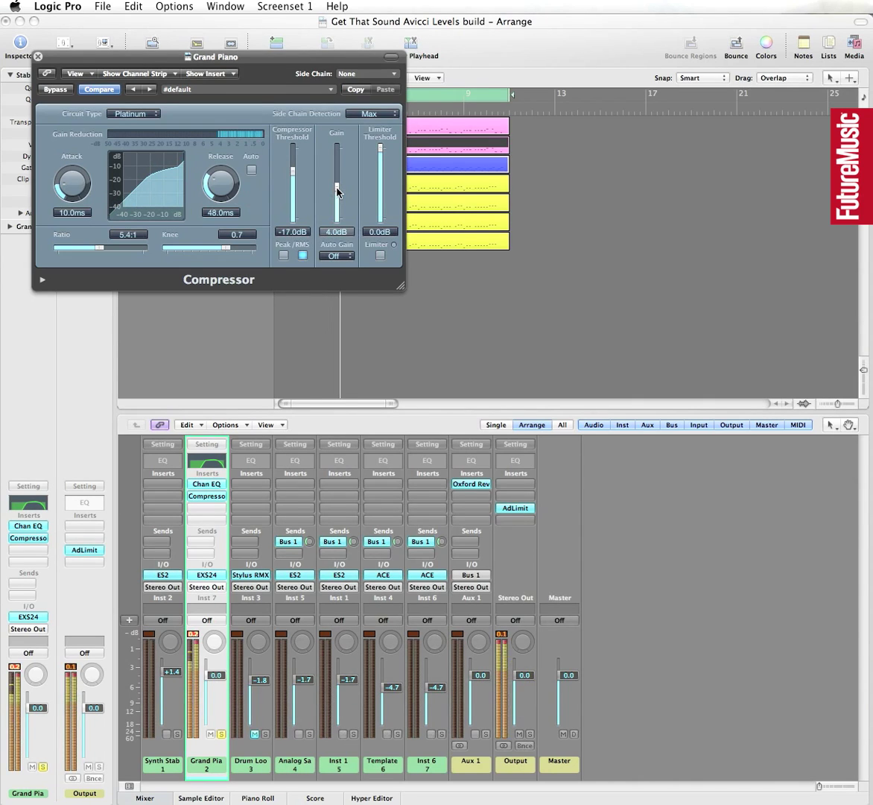
pyautogui.moveTo(336, 191); pyautogui.dragTo(336, 189)
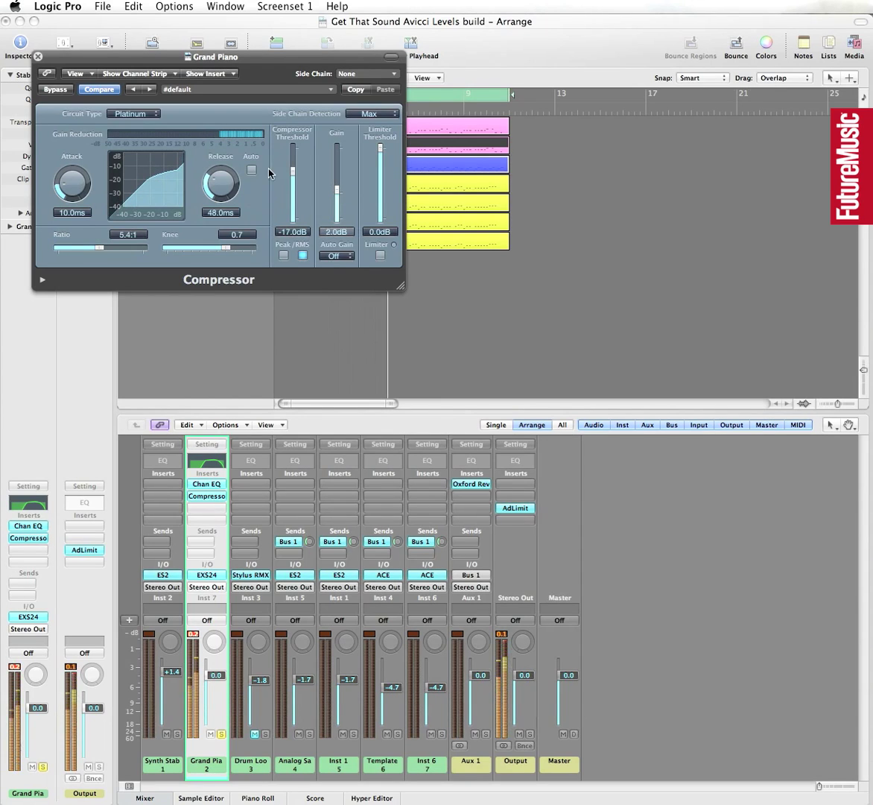
pyautogui.click(36, 57)
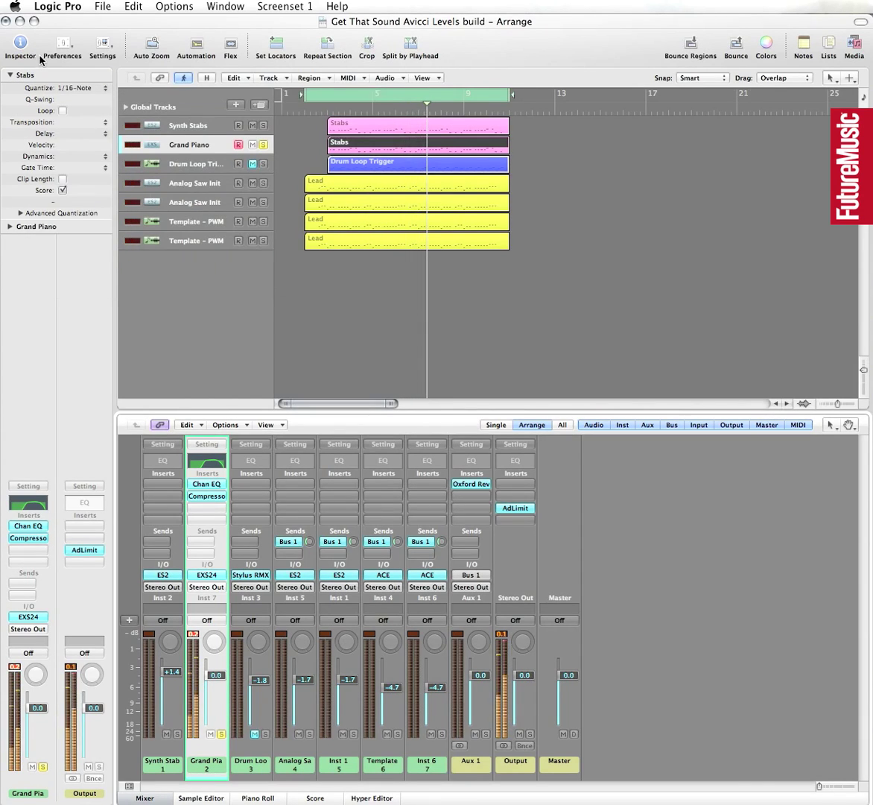
# Select and solo Synth Stabs alongside Grand Piano and audition the two layers together
pyautogui.click(241, 119)
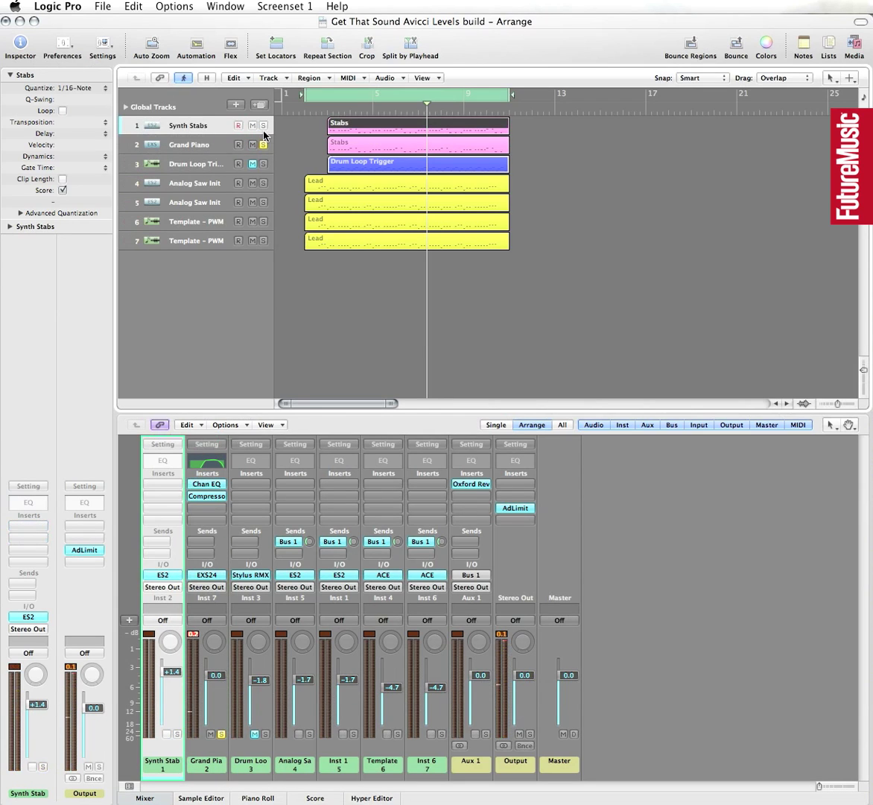
pyautogui.press('r')
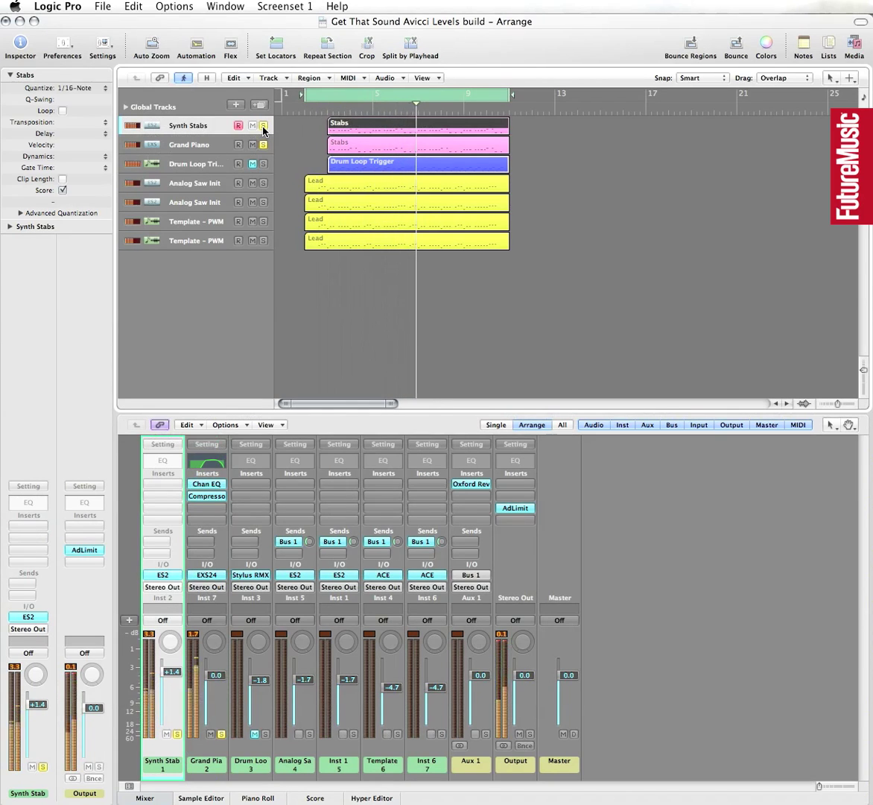
pyautogui.press('space')
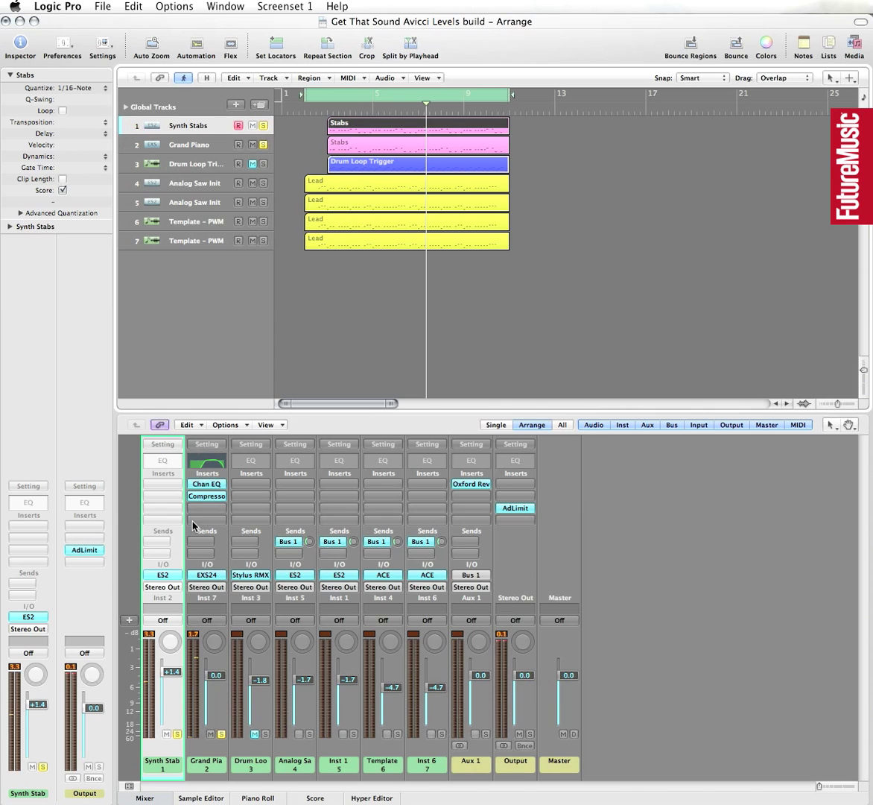
# Select the Synth Stabs and Grand Piano channels together and add a Bus 1 send to both
pyautogui.moveTo(177, 534); pyautogui.dragTo(211, 536)
pyautogui.click(162, 545)
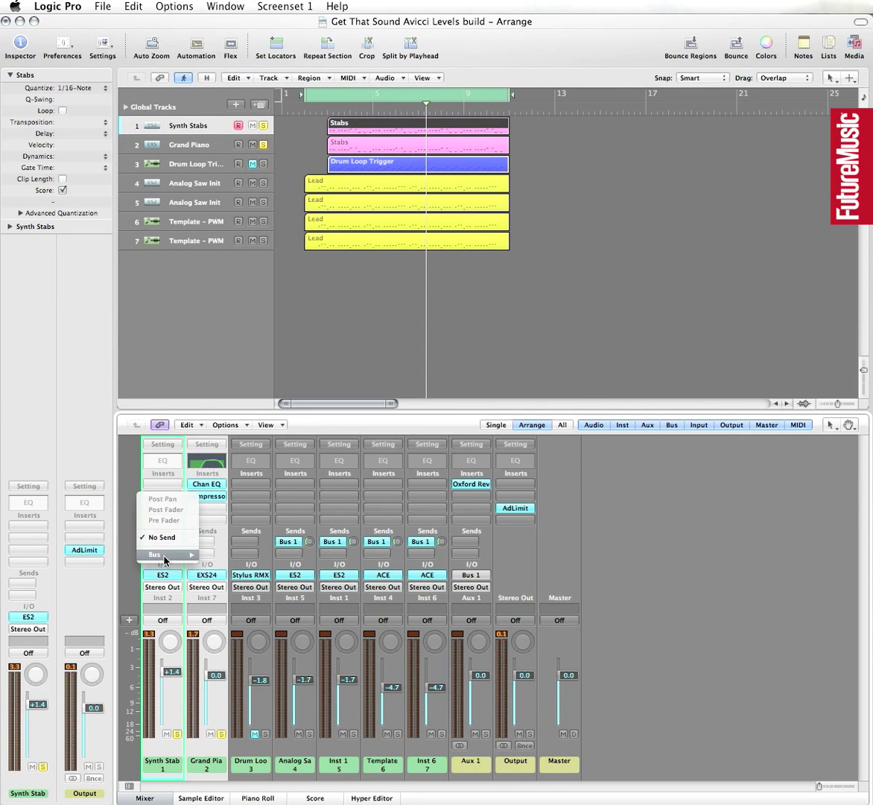
pyautogui.moveTo(165, 553)
pyautogui.click(233, 485)
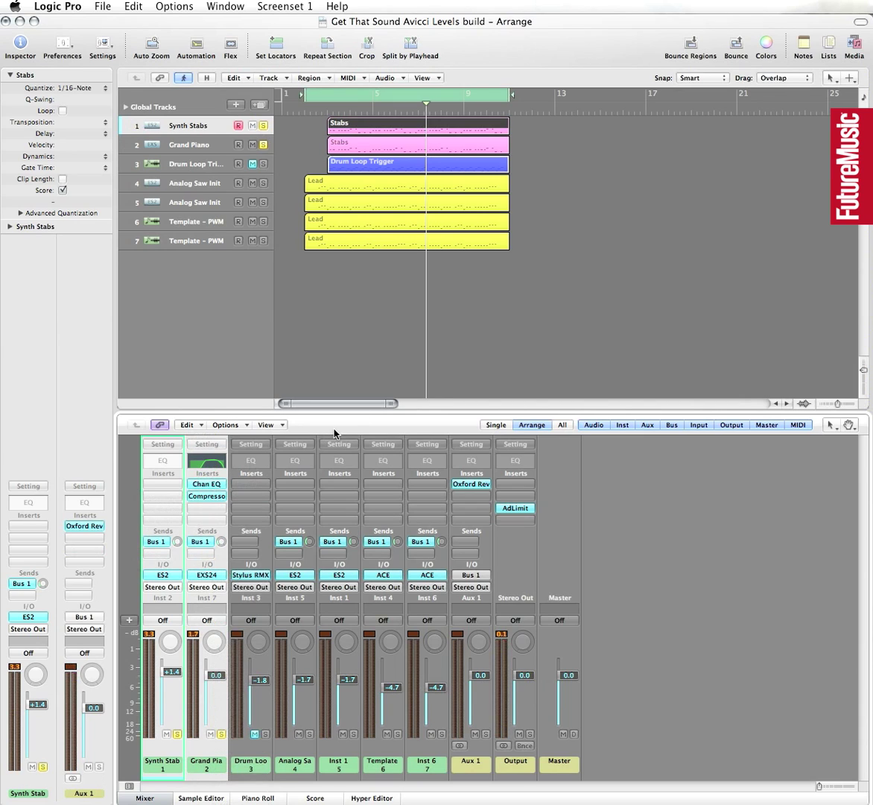
# Play the arrangement unsoloed and lower the Synth Stabs channel to -0.9 dB and Grand Piano to -2.3 dB
pyautogui.click(264, 144)
pyautogui.press('Return')
pyautogui.press('space')
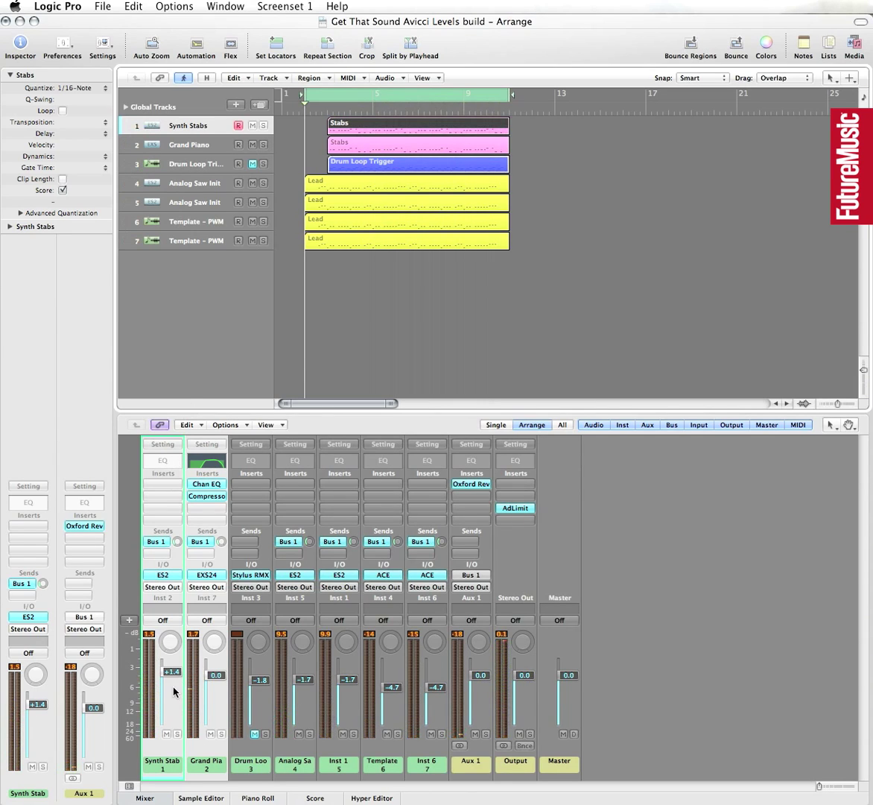
pyautogui.moveTo(172, 677); pyautogui.dragTo(172, 684)
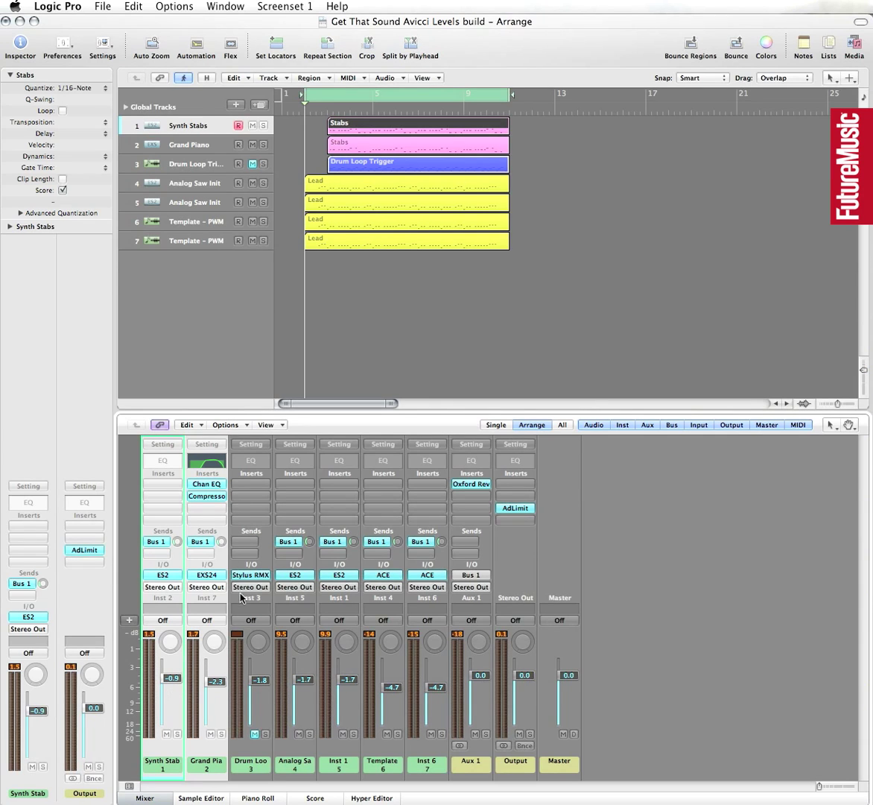
# Unmute and select the Drum Loop Trigger track and audition it on its own
pyautogui.click(254, 165)
pyautogui.click(208, 166)
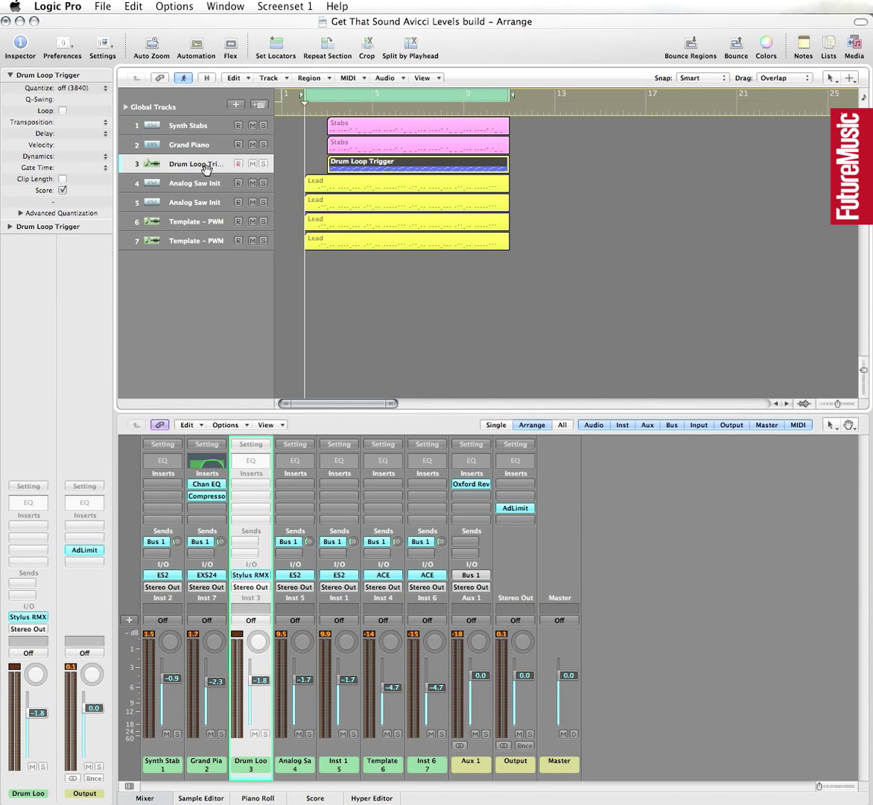
pyautogui.press('space')
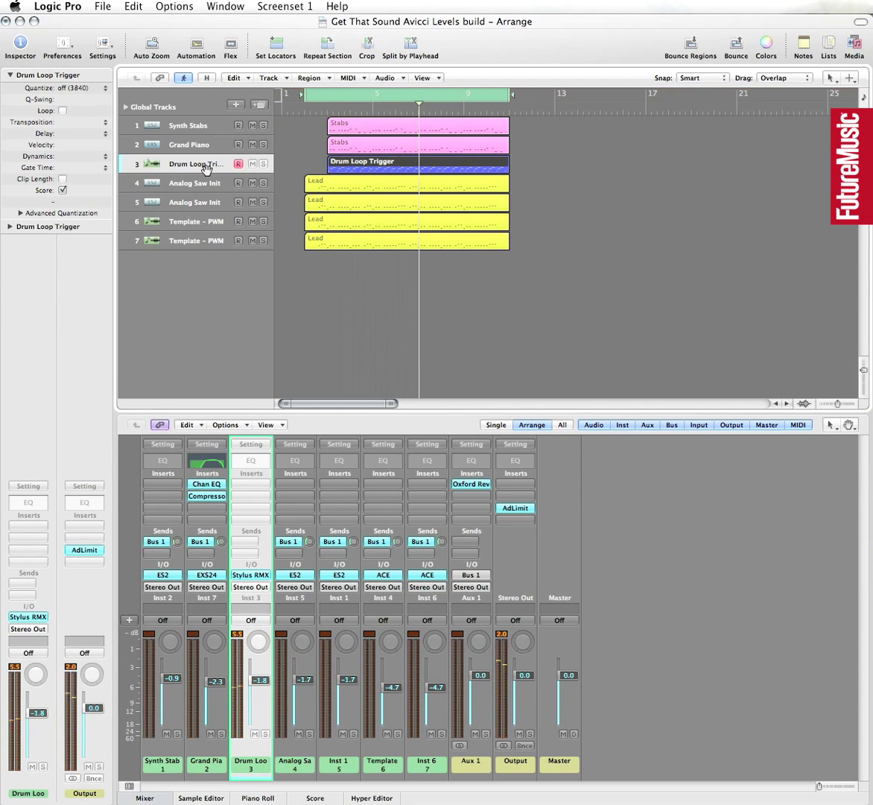
# Open the Drum Loop Trigger region in the Piano Roll and delete every second note in bar 3
pyautogui.doubleClick(369, 167)
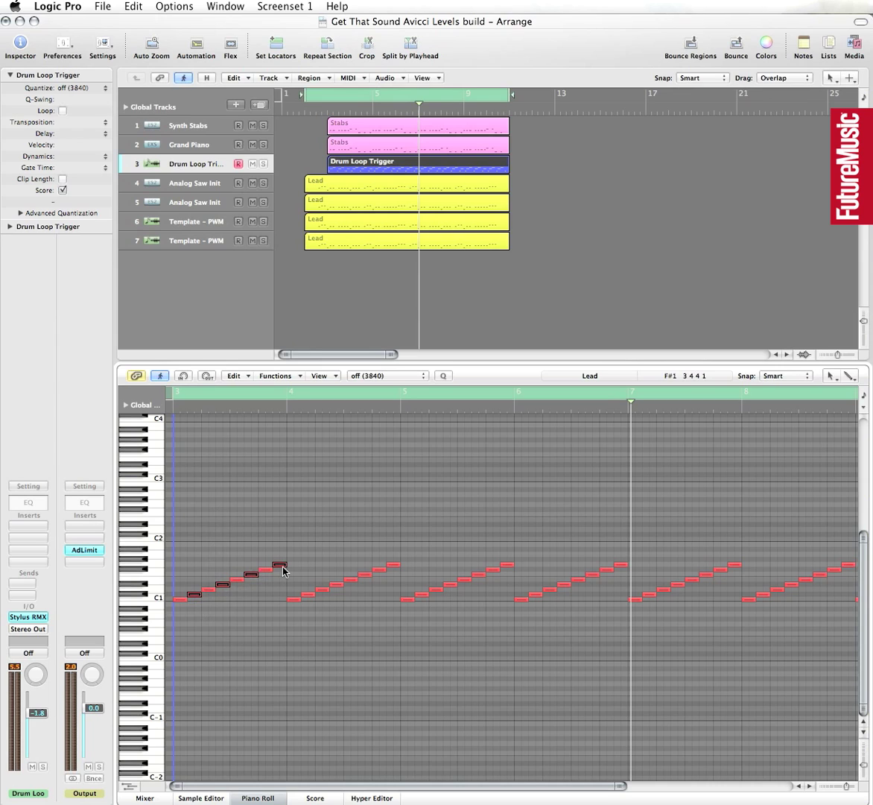
pyautogui.press('Delete')
pyautogui.click(308, 164)
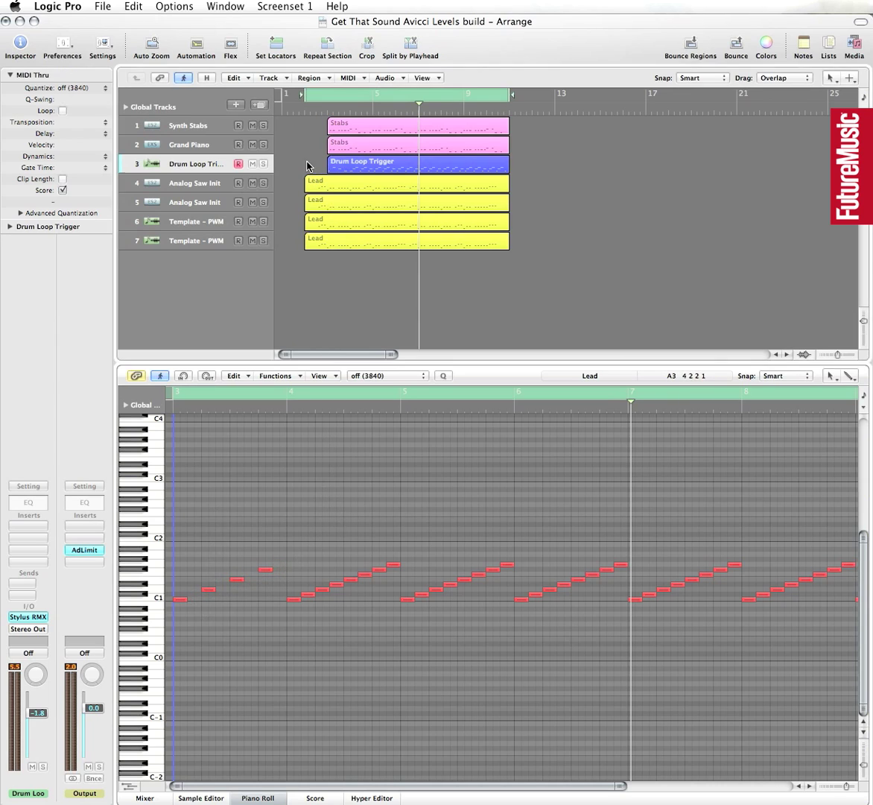
# Split the Drum Loop Trigger region at bar 4 with the Scissors tool and delete everything after the cut
pyautogui.click(347, 164)
pyautogui.press('Escape')
pyautogui.click(365, 224)
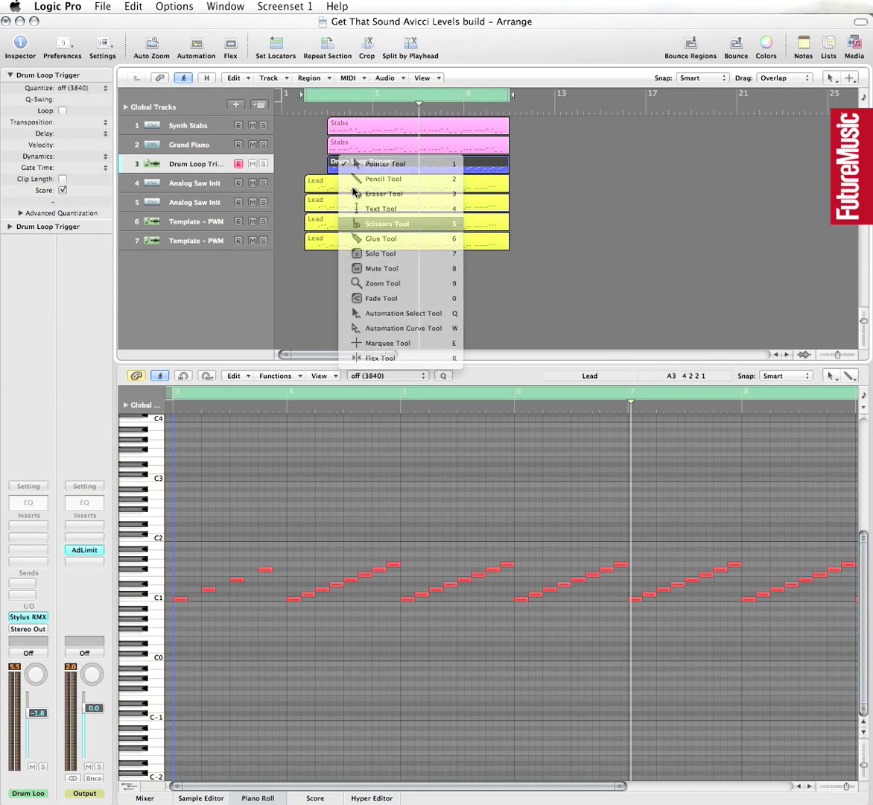
pyautogui.click(352, 168)
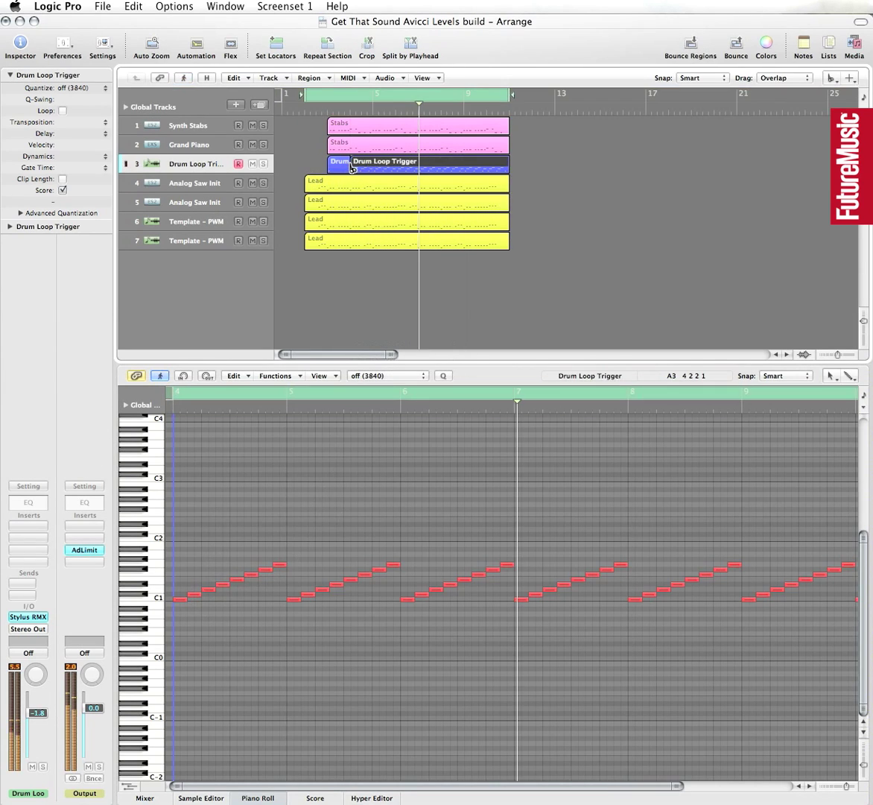
pyautogui.press('Delete')
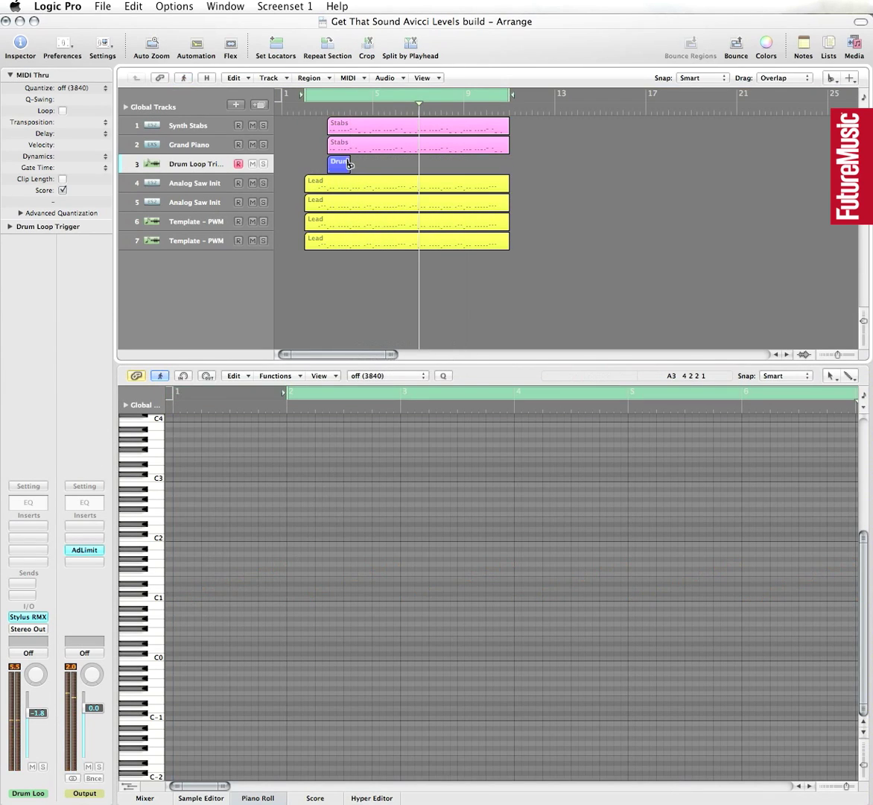
# Loop the one-bar Drum Loop Trigger region up to bar 11 and audition the looped pattern
pyautogui.press('Escape')
pyautogui.click(384, 168)
pyautogui.moveTo(351, 161); pyautogui.dragTo(509, 169)
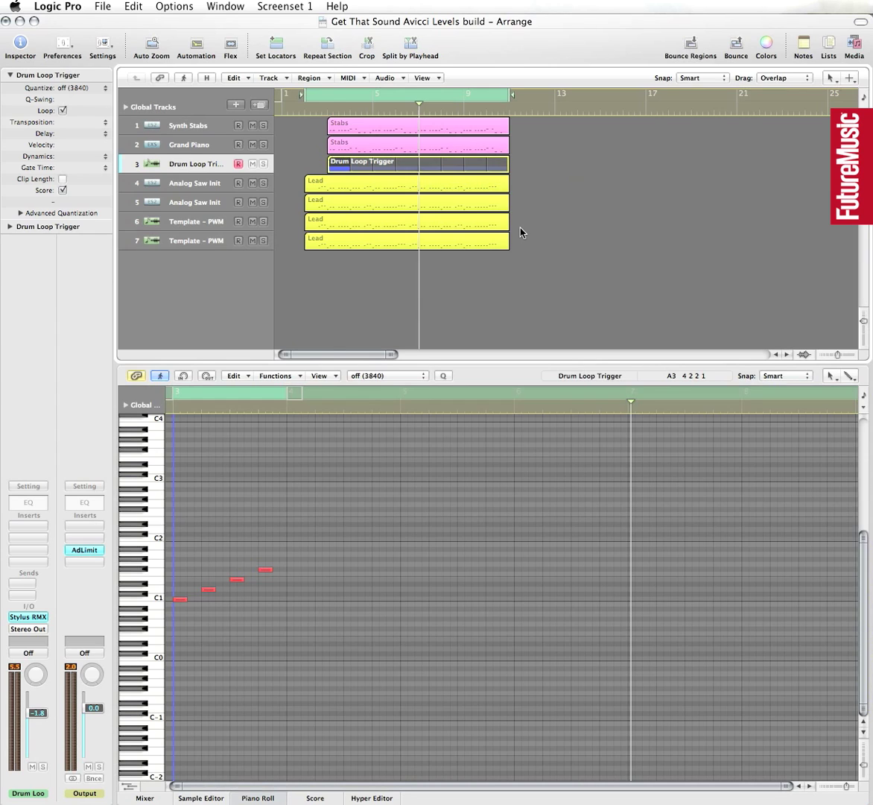
pyautogui.press('space')
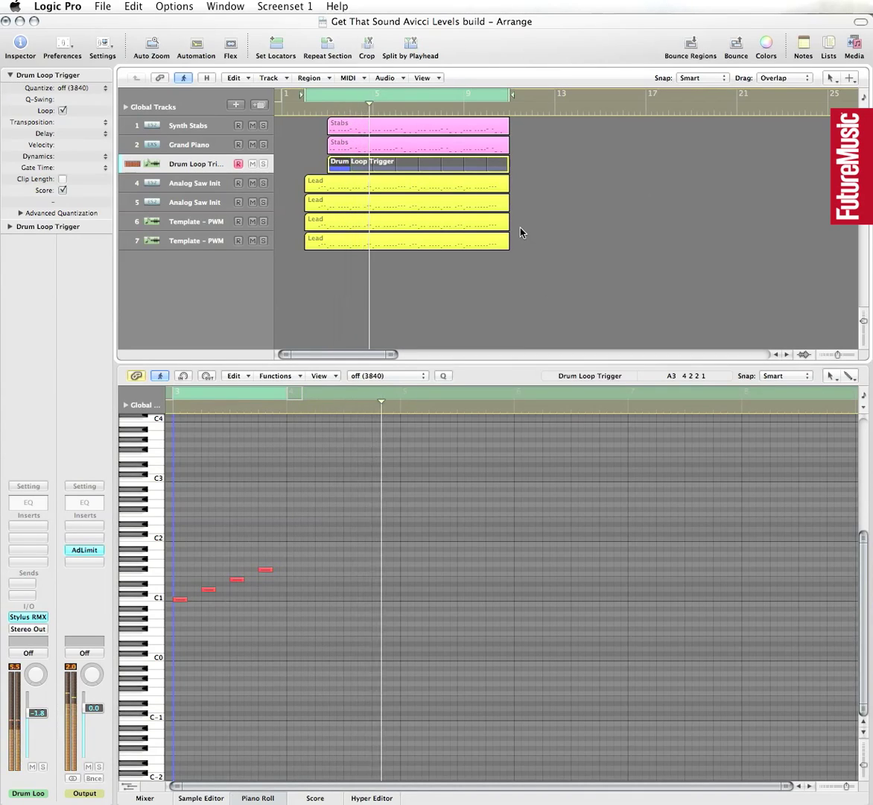
pyautogui.press('space')
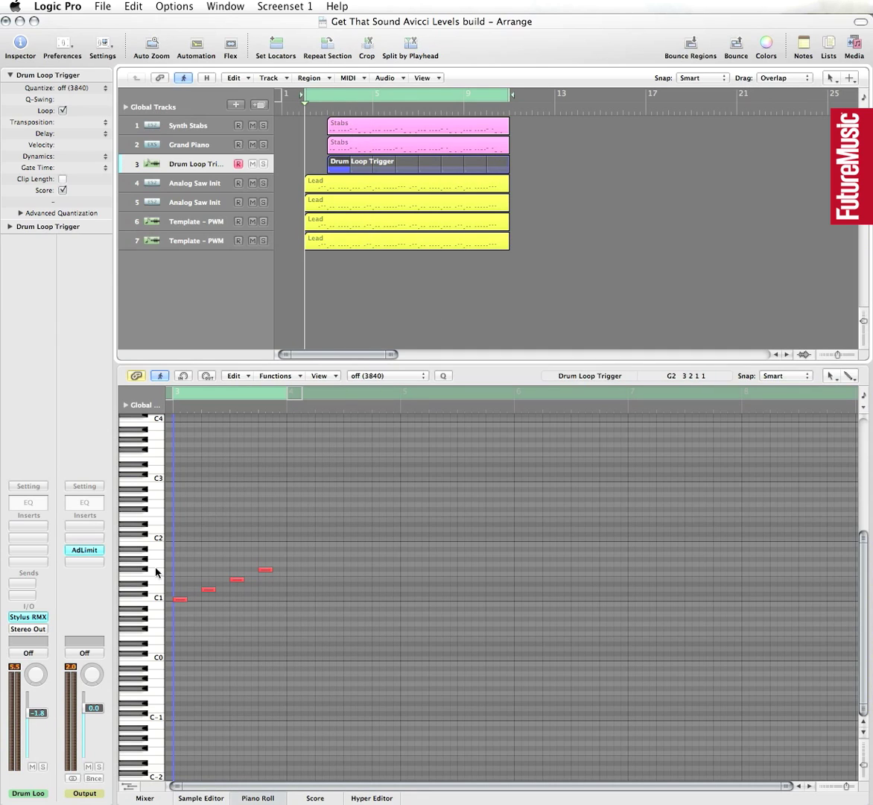
# Route the Drum Loop Trigger channel's output to Bus 2, set Aux 2 to no output, and test it with playback
pyautogui.click(36, 633)
pyautogui.moveTo(33, 674)
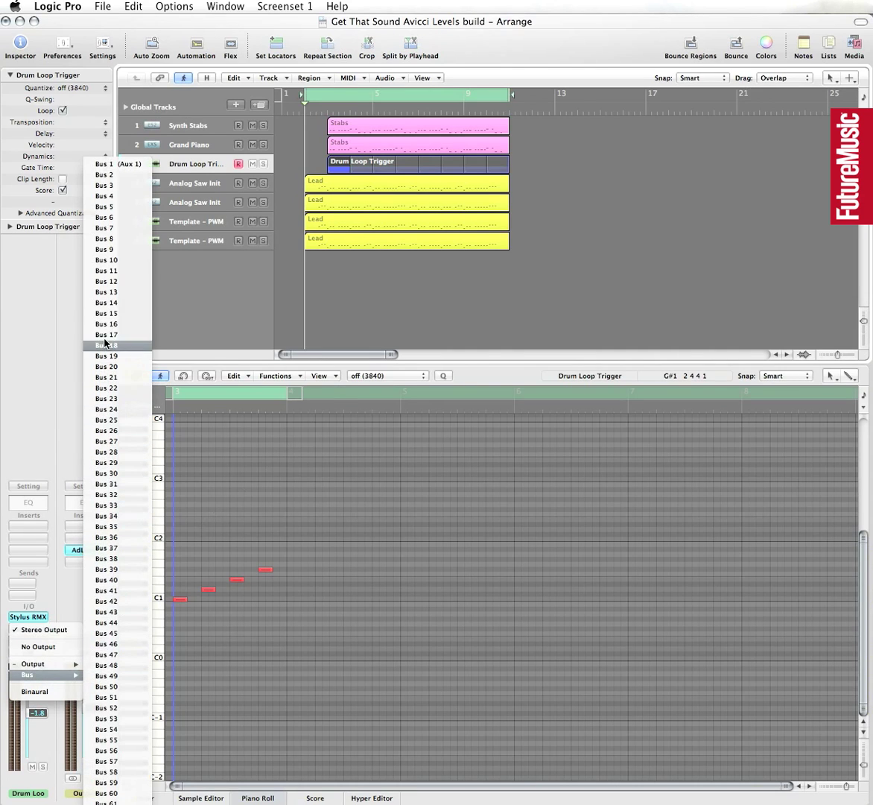
pyautogui.click(104, 176)
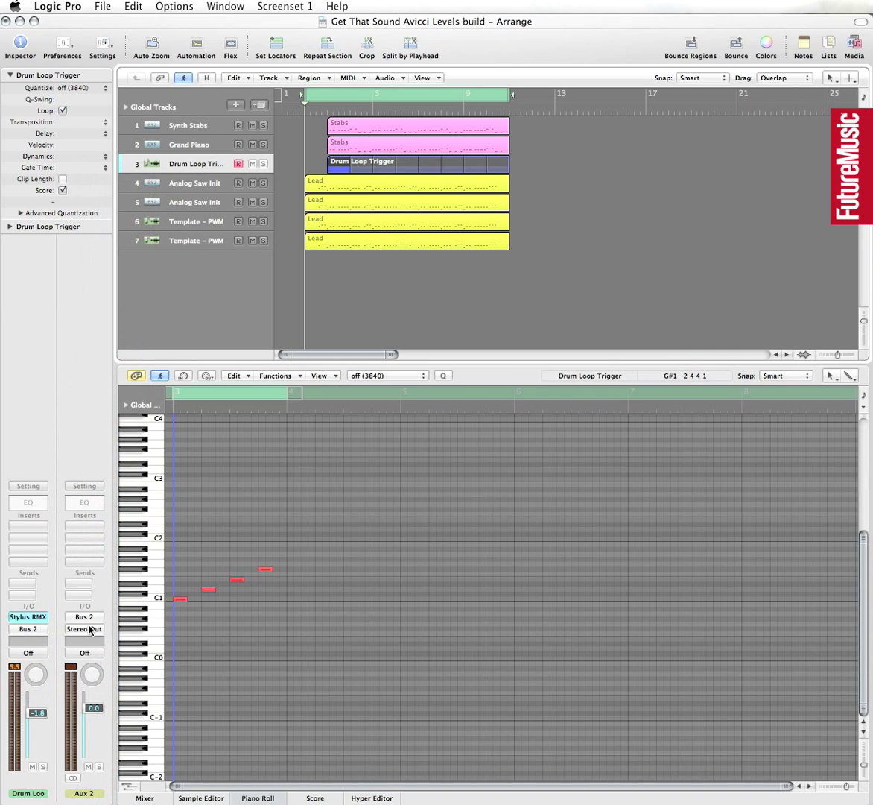
pyautogui.click(89, 631)
pyautogui.click(93, 648)
pyautogui.press('space')
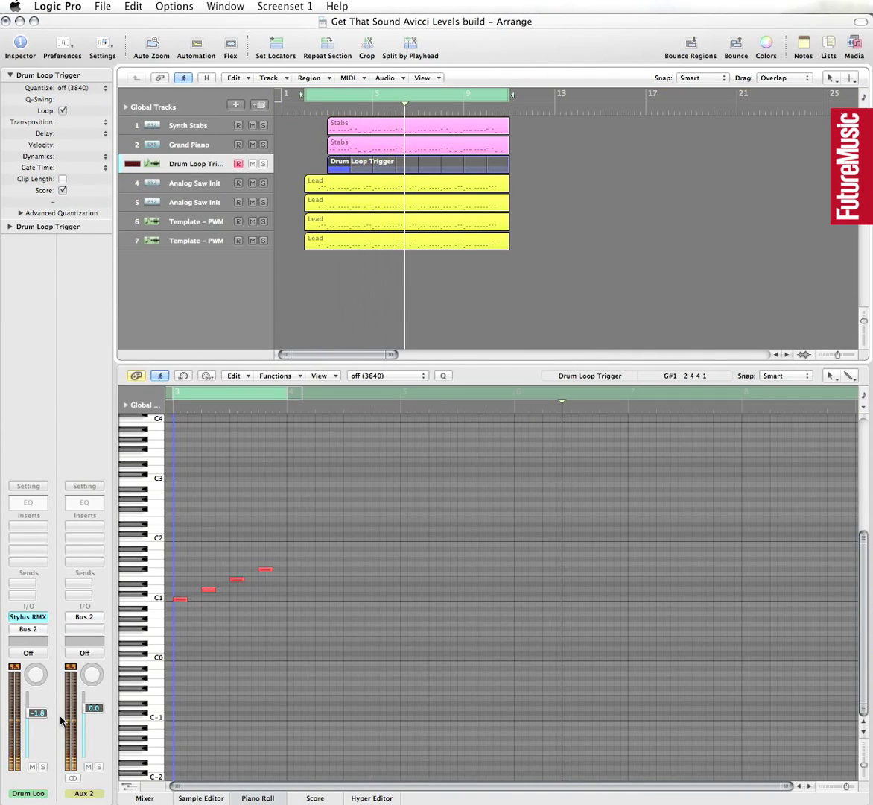
pyautogui.press('space')
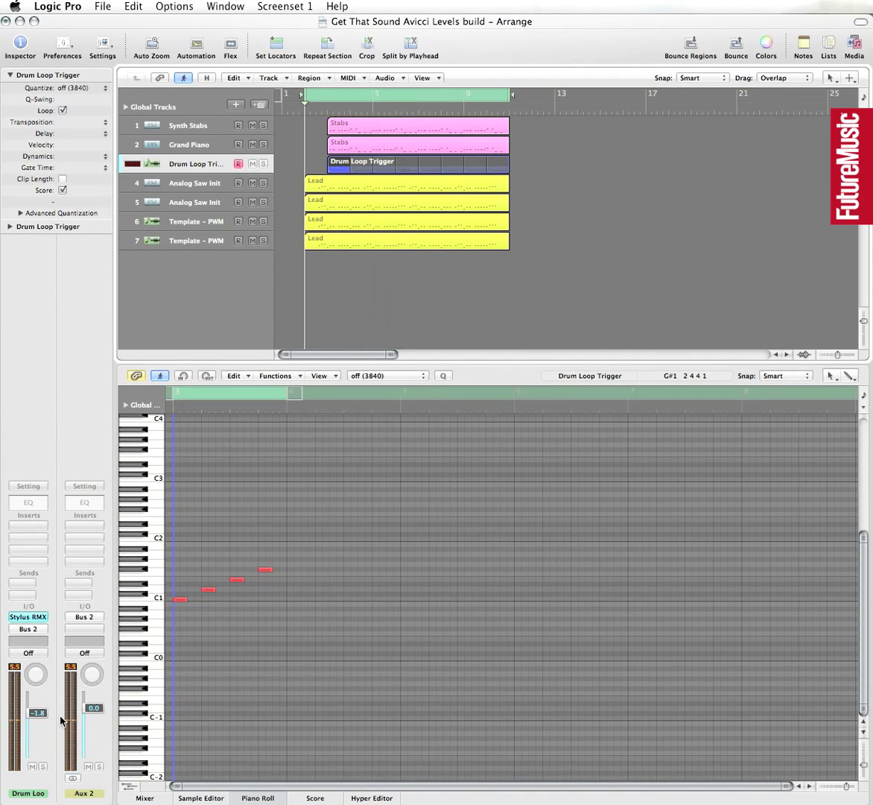
# Select the Synth Stabs, Grand Piano and all four lead channels in the Mixer and route their outputs to Bus 3
pyautogui.click(144, 798)
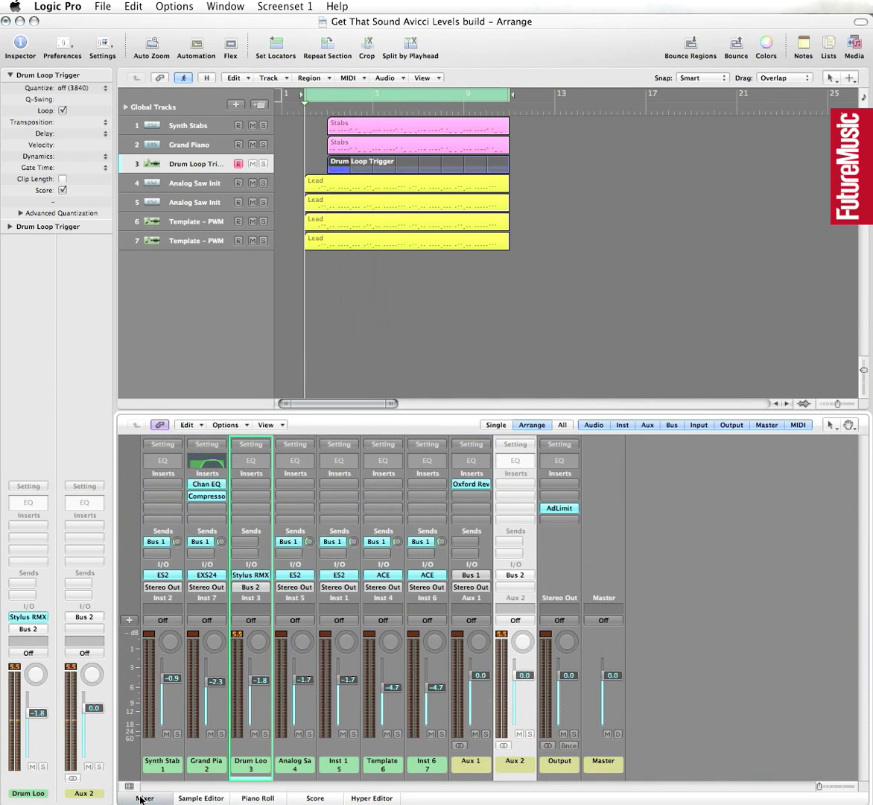
pyautogui.click(179, 565)
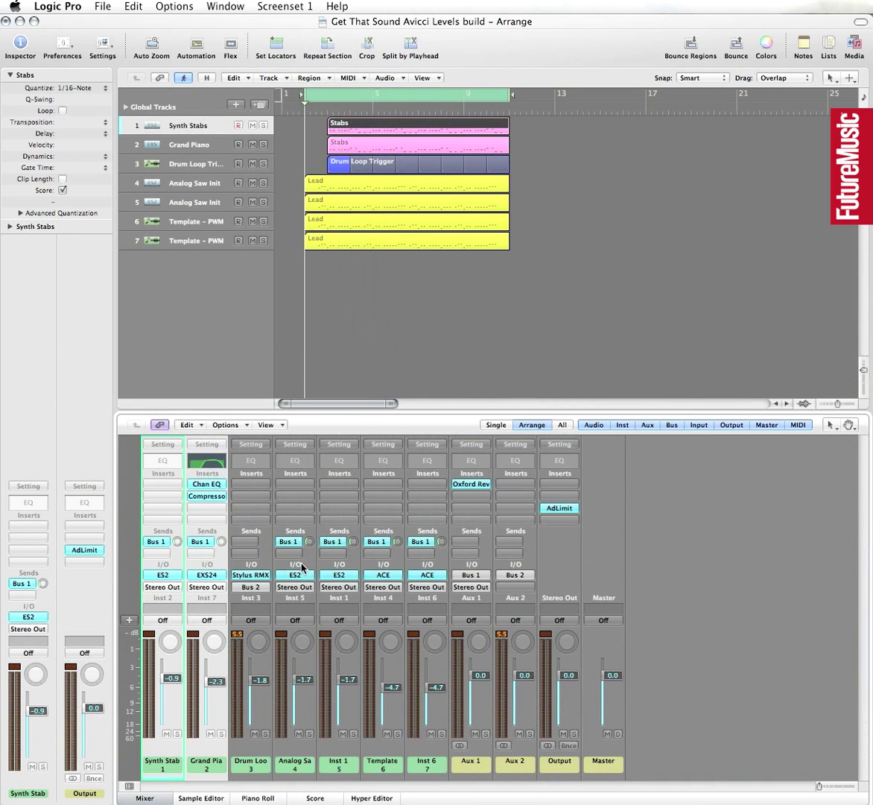
pyautogui.moveTo(309, 566); pyautogui.dragTo(430, 571)
pyautogui.click(300, 589)
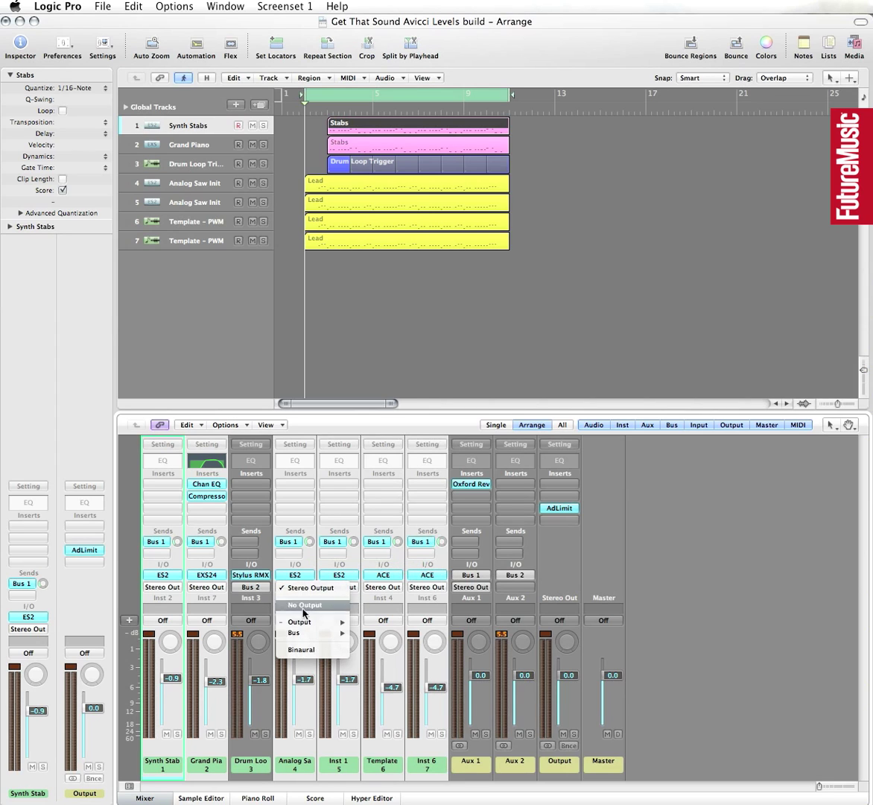
pyautogui.moveTo(303, 634)
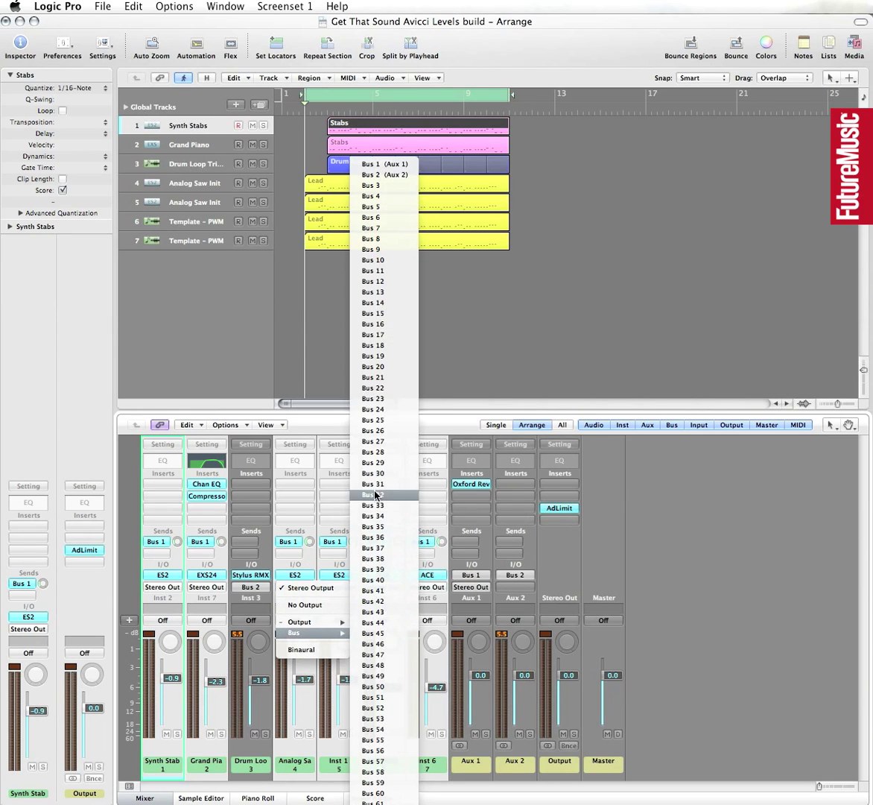
pyautogui.click(380, 186)
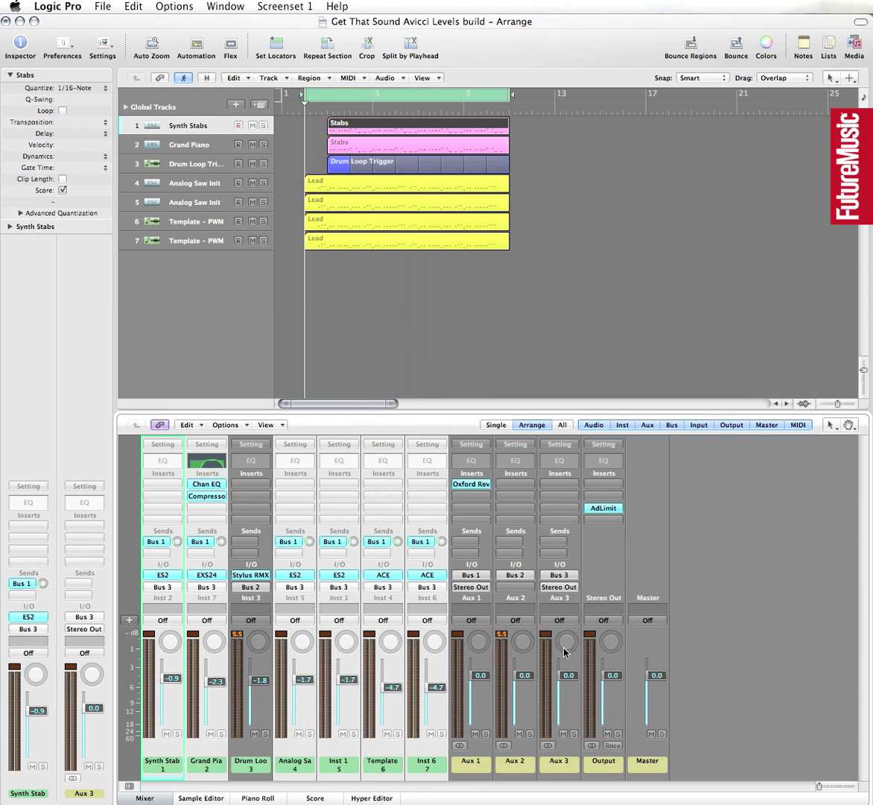
# Insert a stereo Compressor on Aux 3 and set its side chain to Bus 2
pyautogui.click(560, 502)
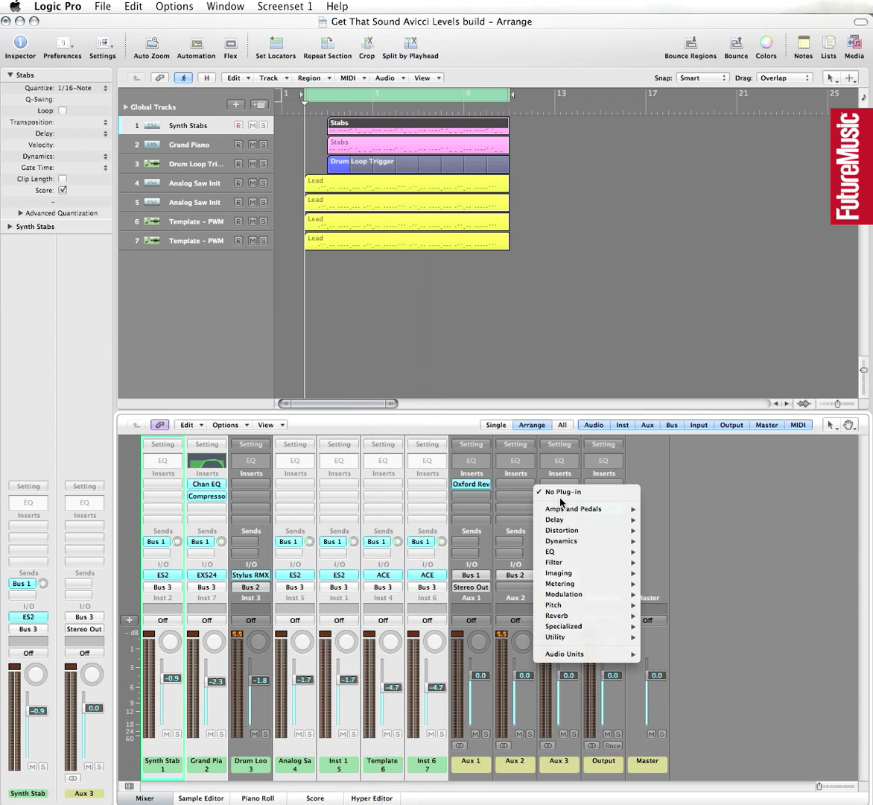
pyautogui.moveTo(611, 540)
pyautogui.moveTo(674, 552)
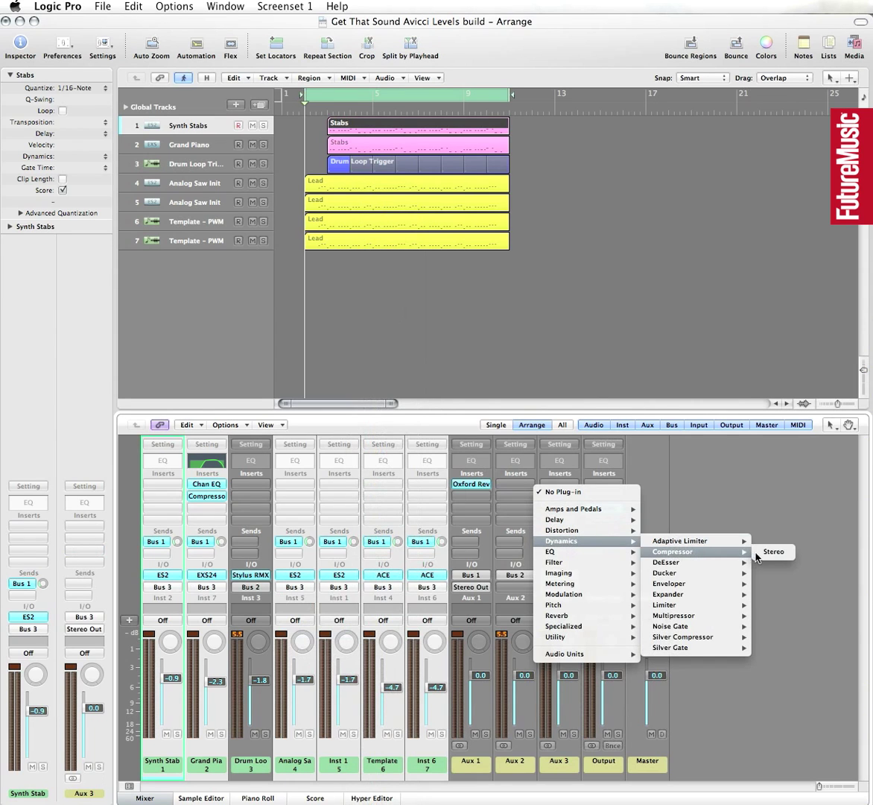
pyautogui.click(773, 498)
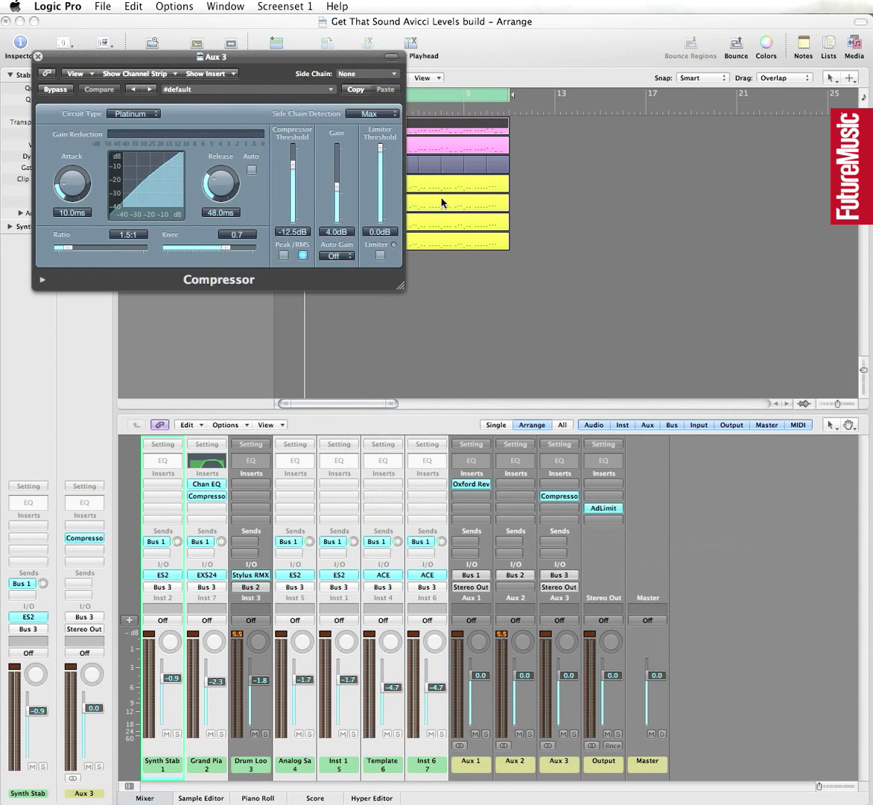
pyautogui.click(387, 74)
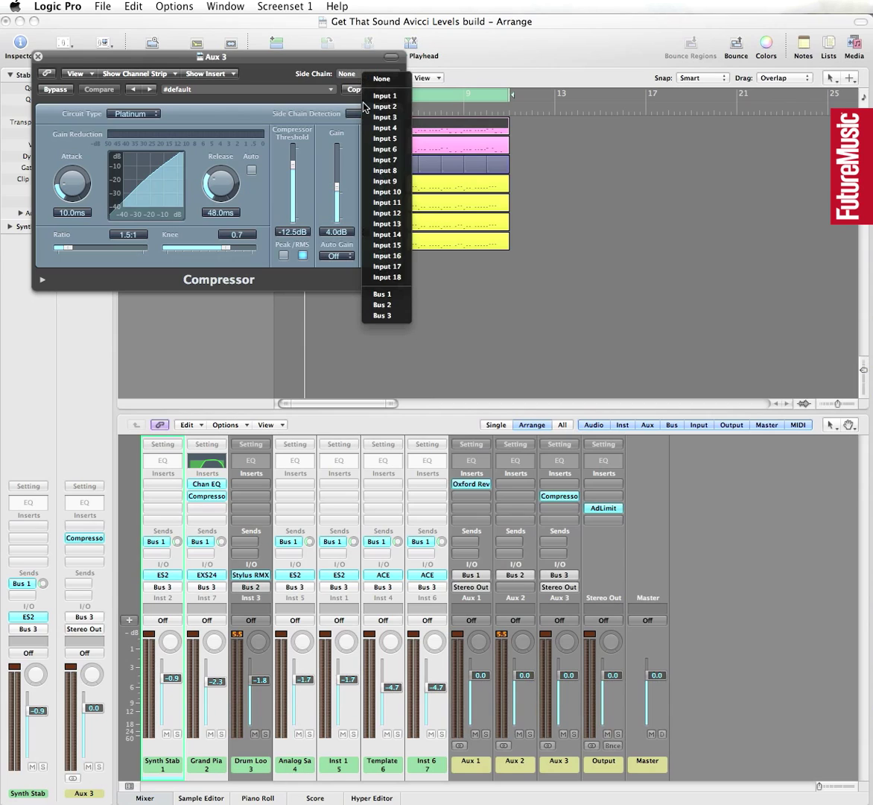
pyautogui.click(390, 305)
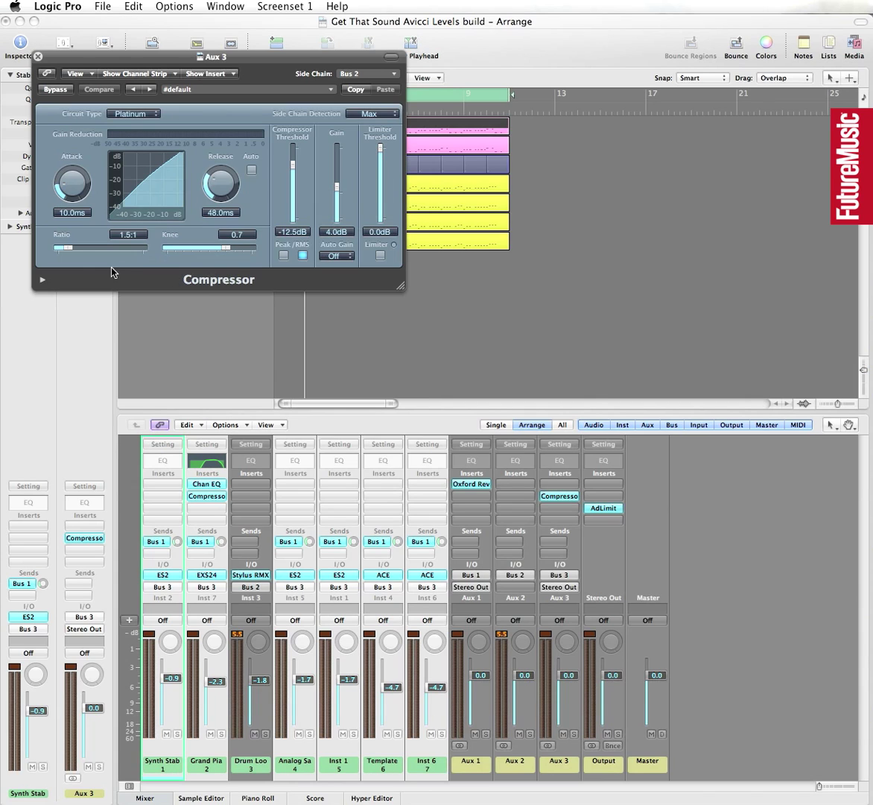
# Set the Aux 3 Compressor to a 7.7:1 ratio and -22.5 dB threshold, and lower its gain to 1.0 dB during playback
pyautogui.moveTo(68, 246); pyautogui.dragTo(124, 249)
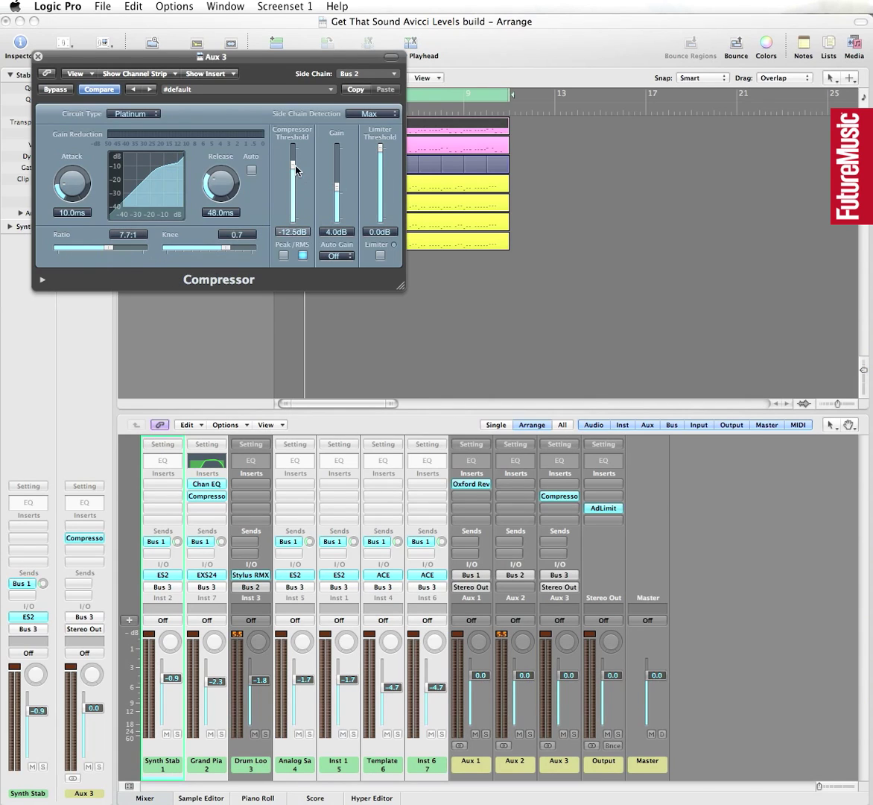
pyautogui.moveTo(293, 167); pyautogui.dragTo(293, 181)
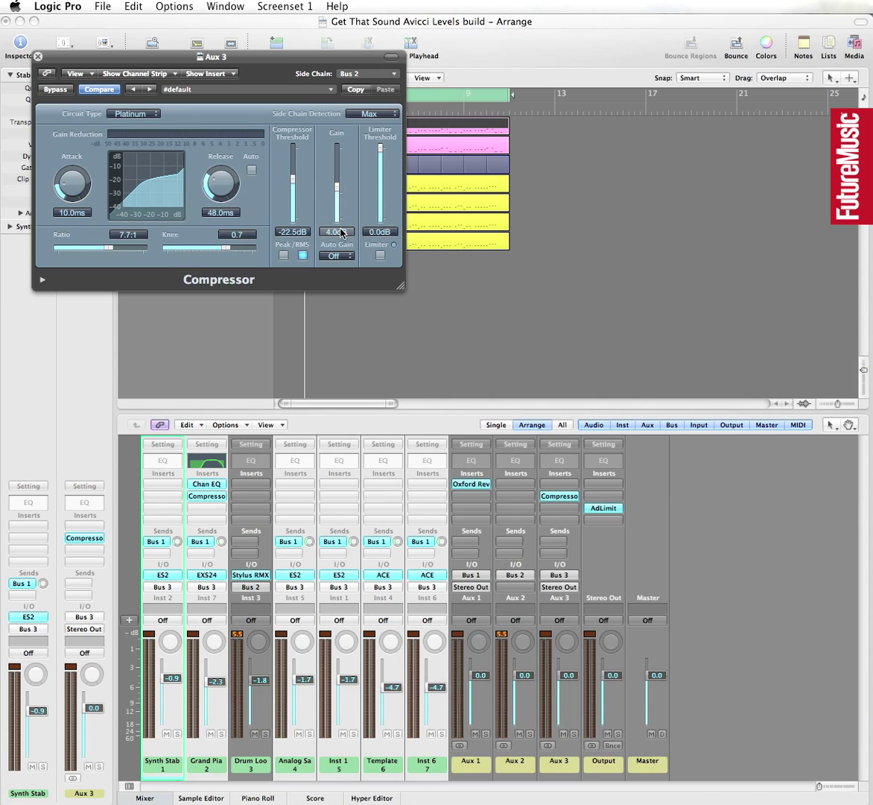
pyautogui.press('space')
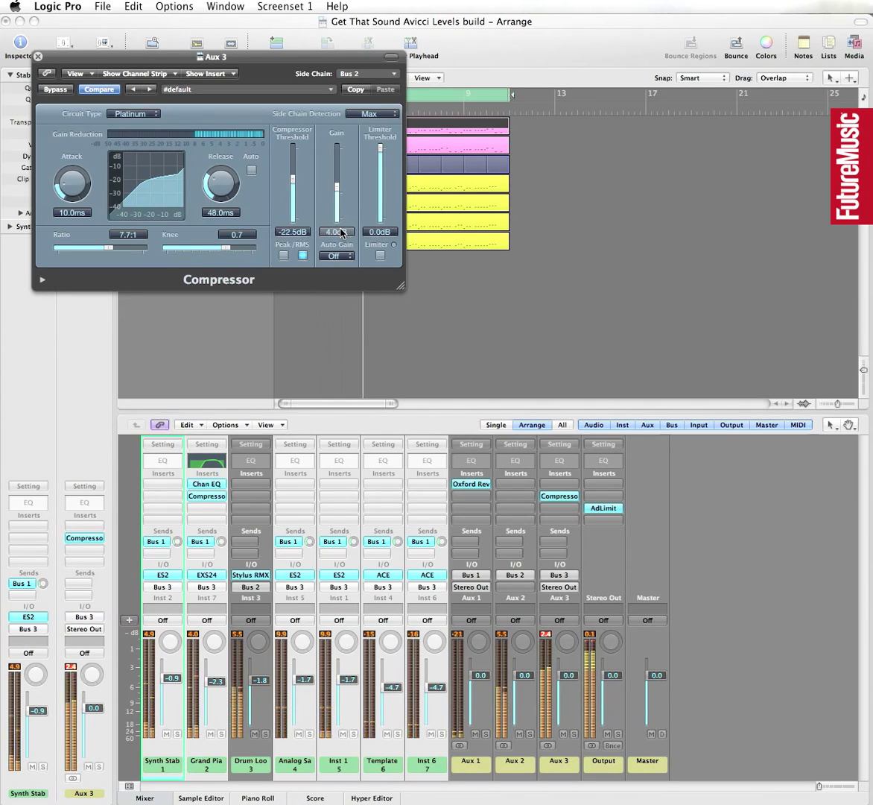
pyautogui.moveTo(339, 199); pyautogui.dragTo(336, 193)
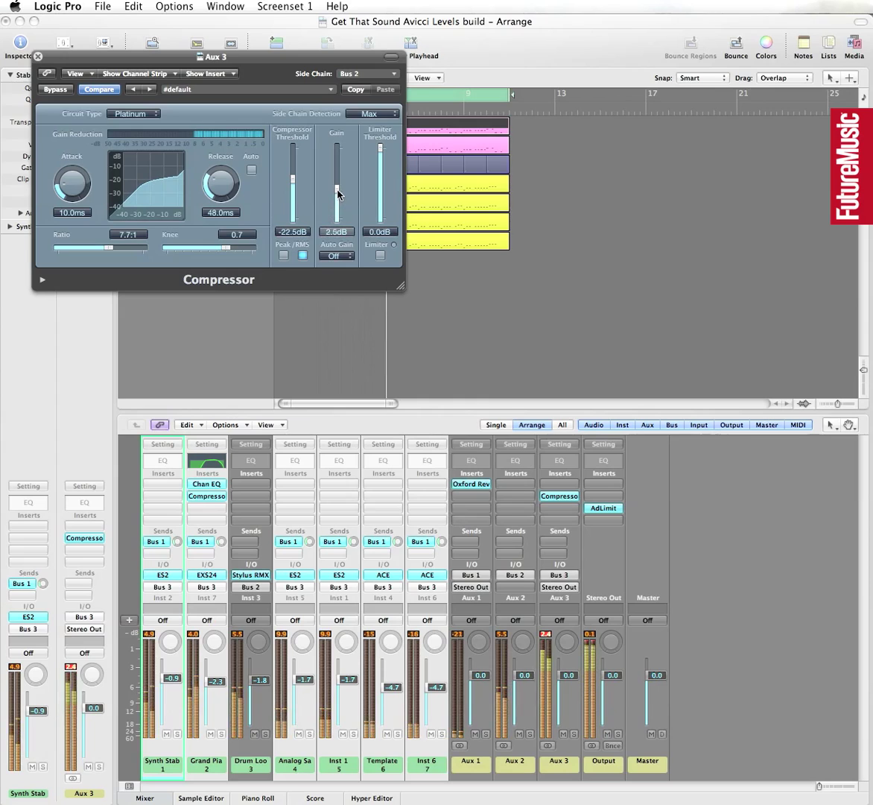
pyautogui.scroll(-1, 337, 194)
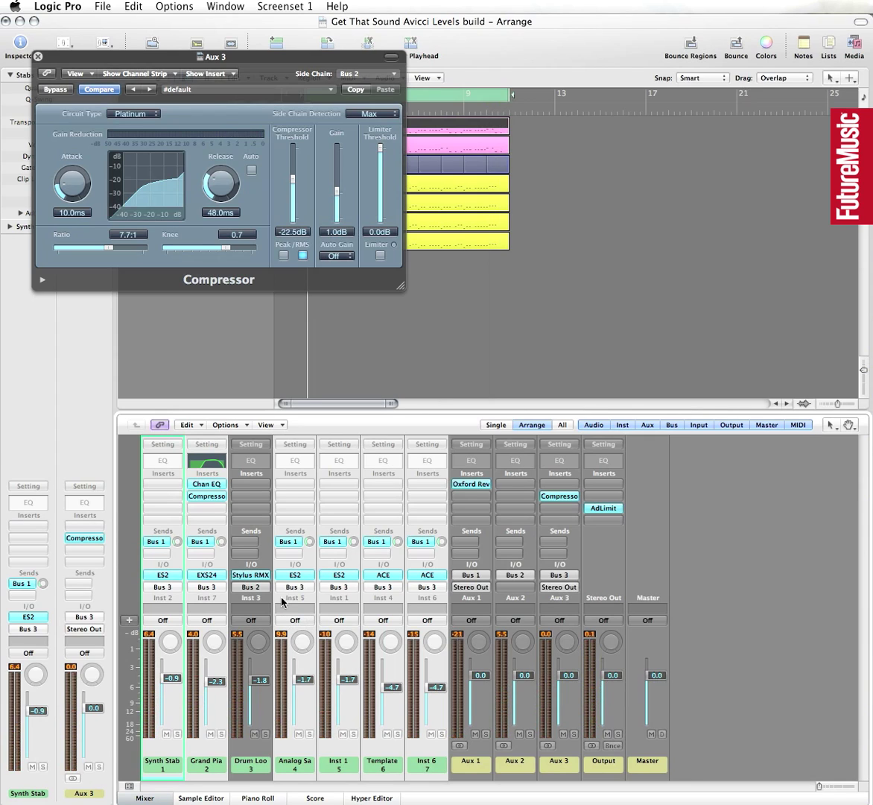
# Remove the Bus 1 sends from the six selected channels and add a Bus 1 send on Aux 3 instead
pyautogui.click(158, 542)
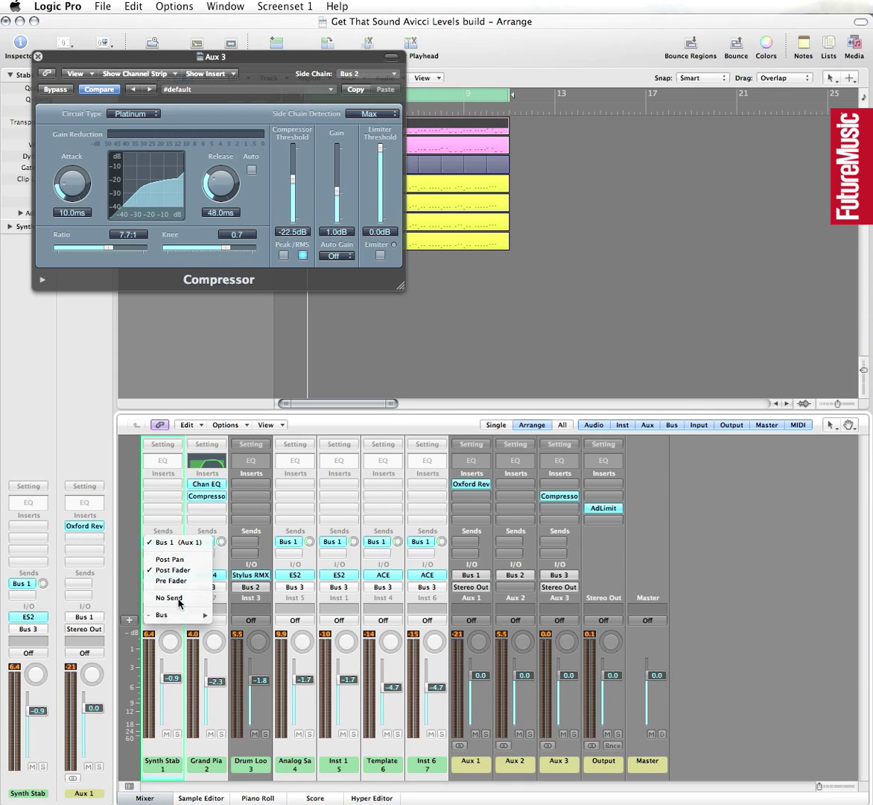
pyautogui.click(179, 599)
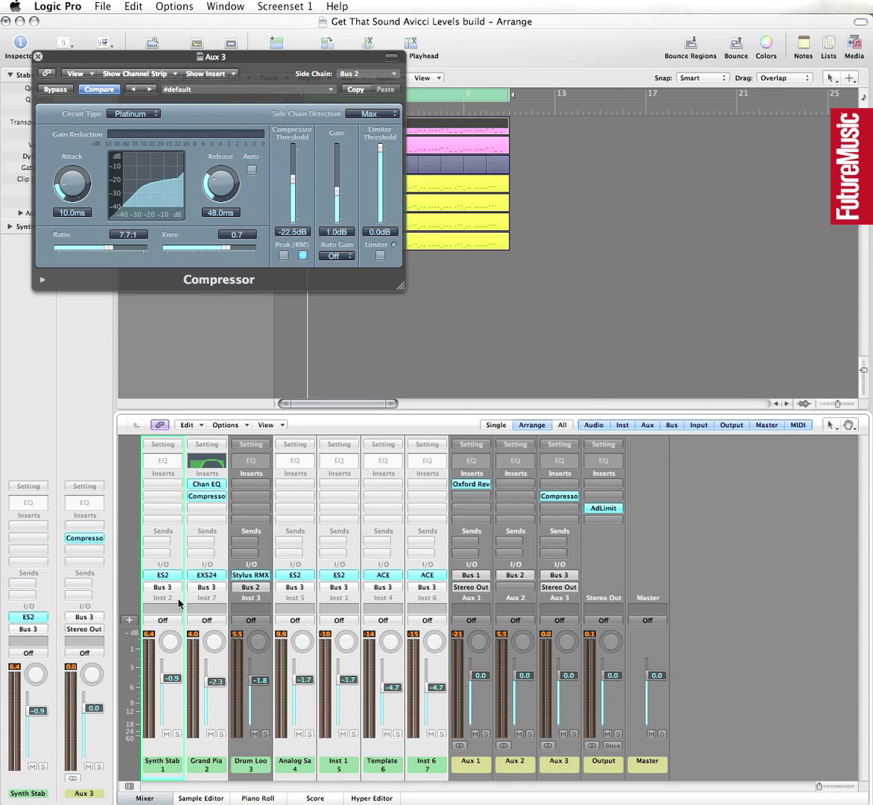
pyautogui.click(556, 543)
pyautogui.moveTo(557, 554)
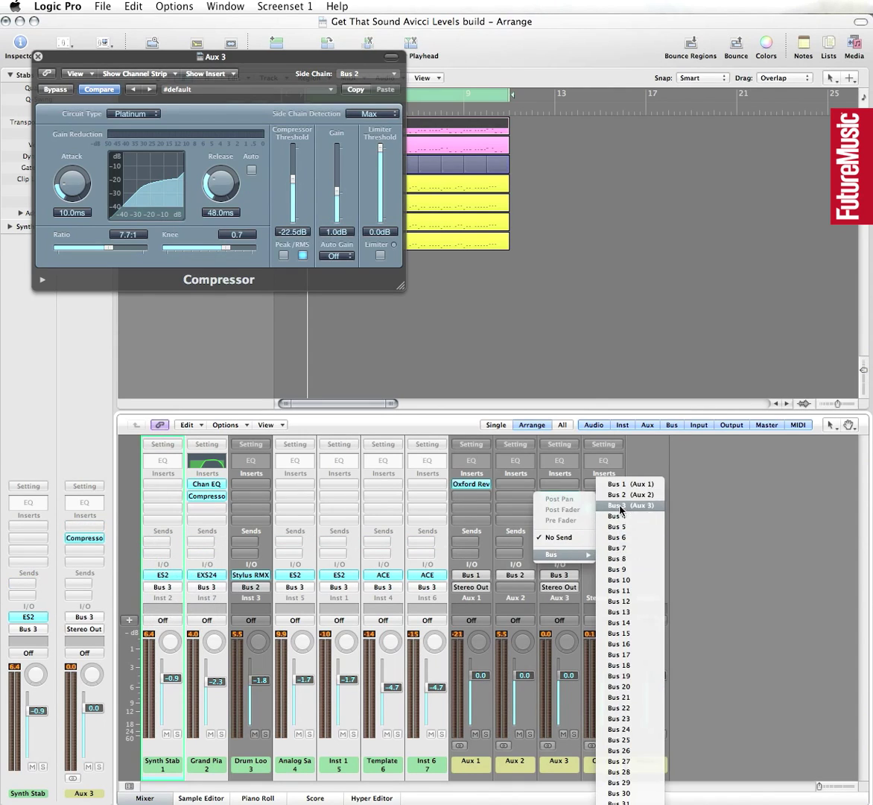
pyautogui.click(618, 494)
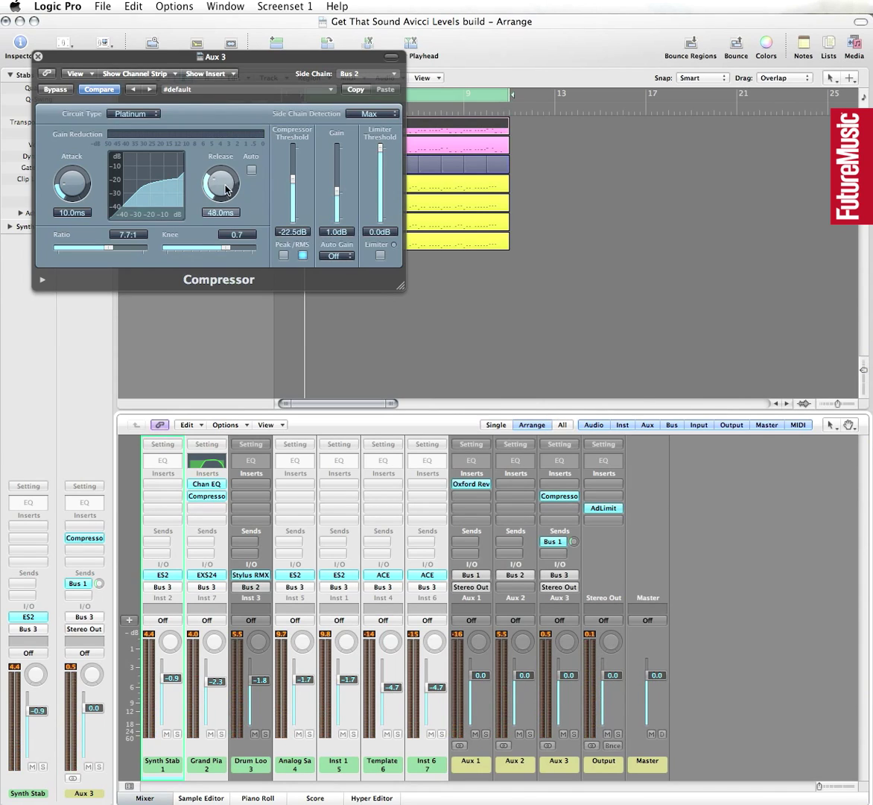
# Close the Compressor window and bypass the AdLimit plug-in on the Output channel
pyautogui.click(38, 57)
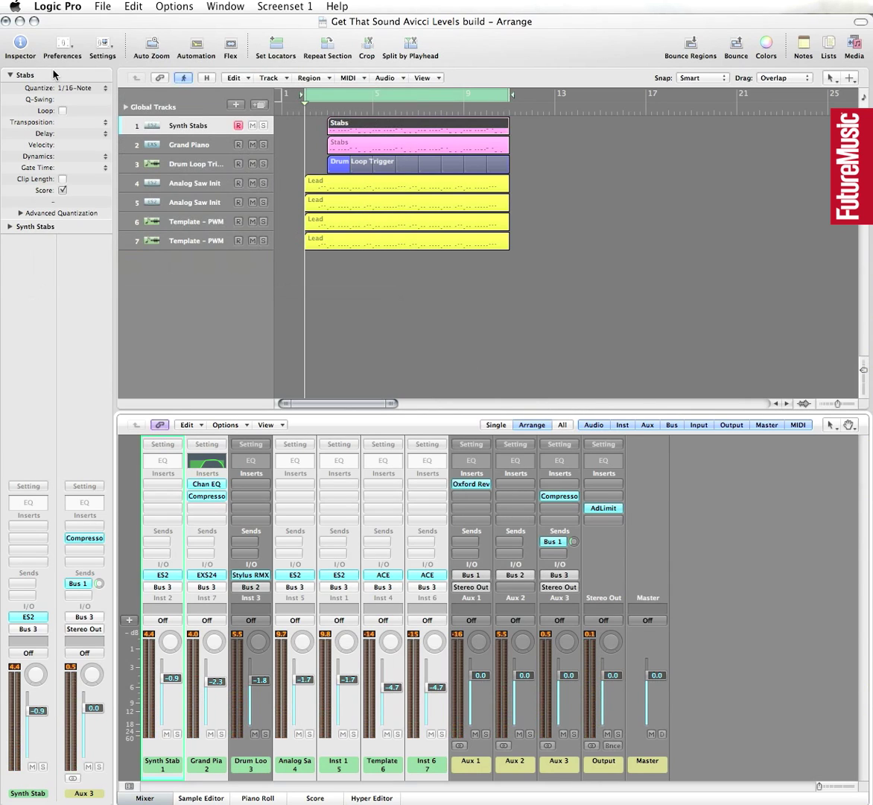
pyautogui.click(518, 421)
pyautogui.keyDown('alt'); pyautogui.click(602, 510); pyautogui.keyUp('alt')
# Set up a bounce of the Output channel with PCM as the destination instead of MP3, added to the Audio Bin
pyautogui.click(618, 746)
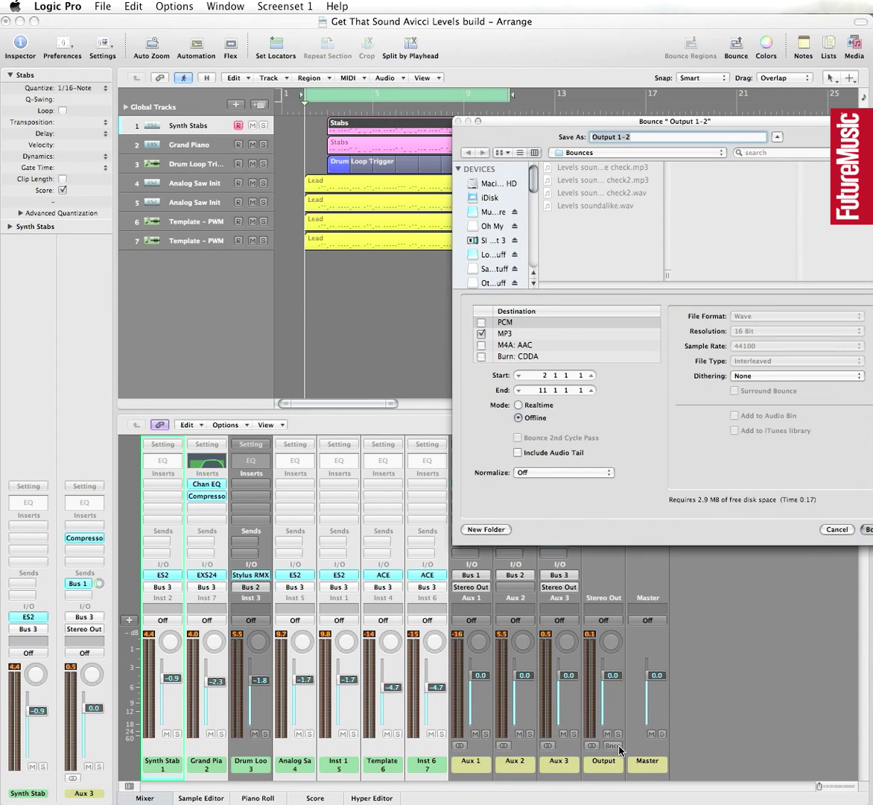
pyautogui.click(481, 334)
pyautogui.click(481, 321)
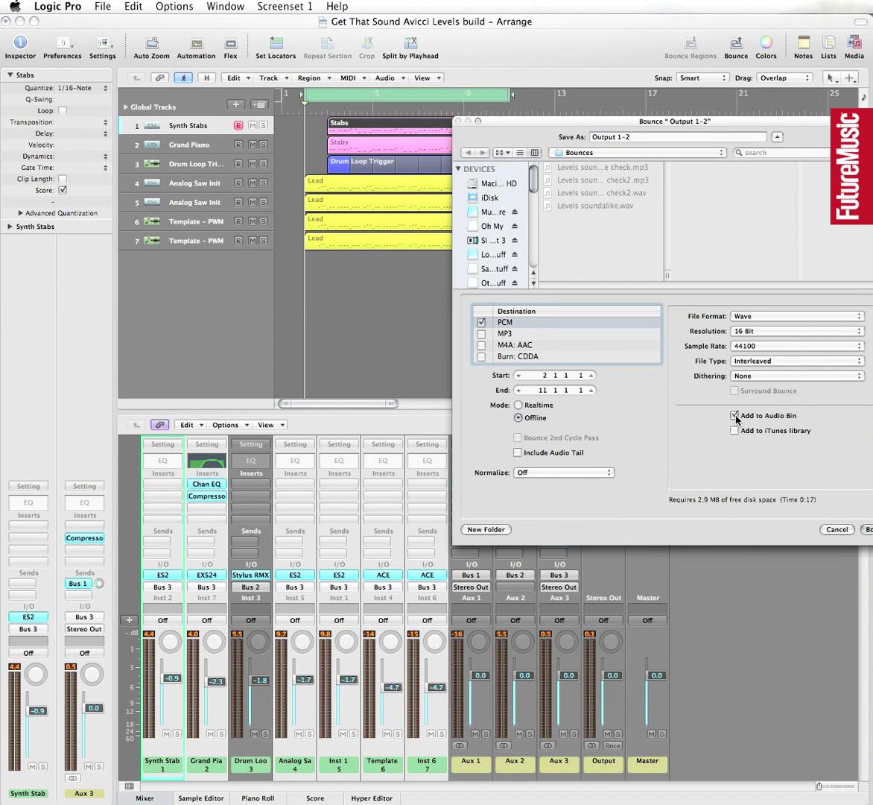
# Name the bounce file Levels and bounce bars 2 to 11
pyautogui.click(620, 139)
pyautogui.press('super+a')
pyautogui.write('L')
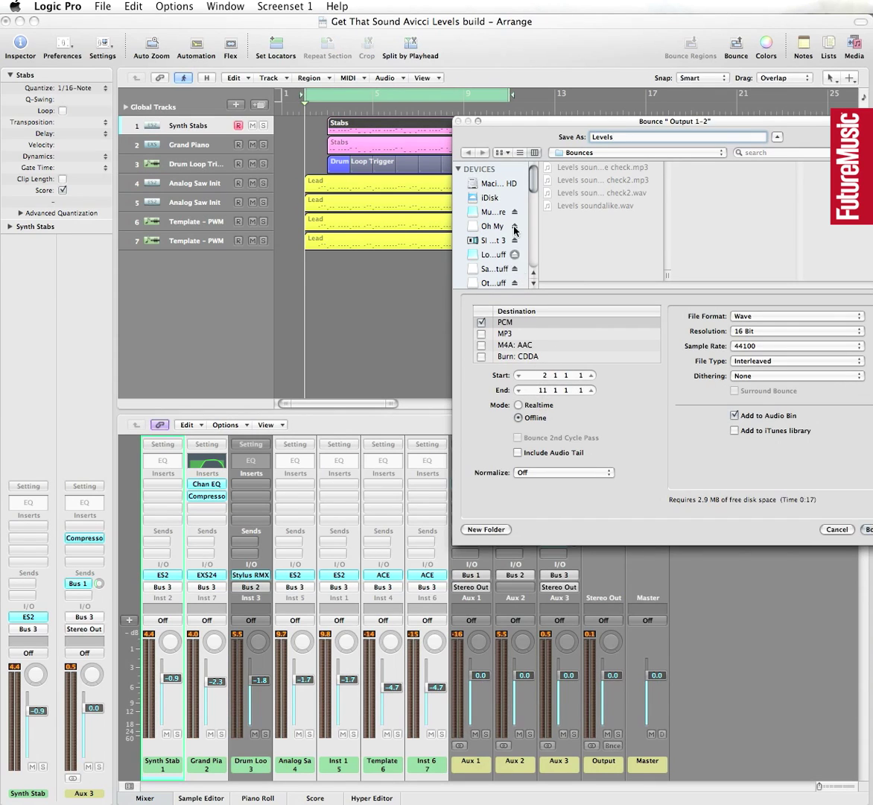
pyautogui.click(542, 383)
pyautogui.click(868, 529)
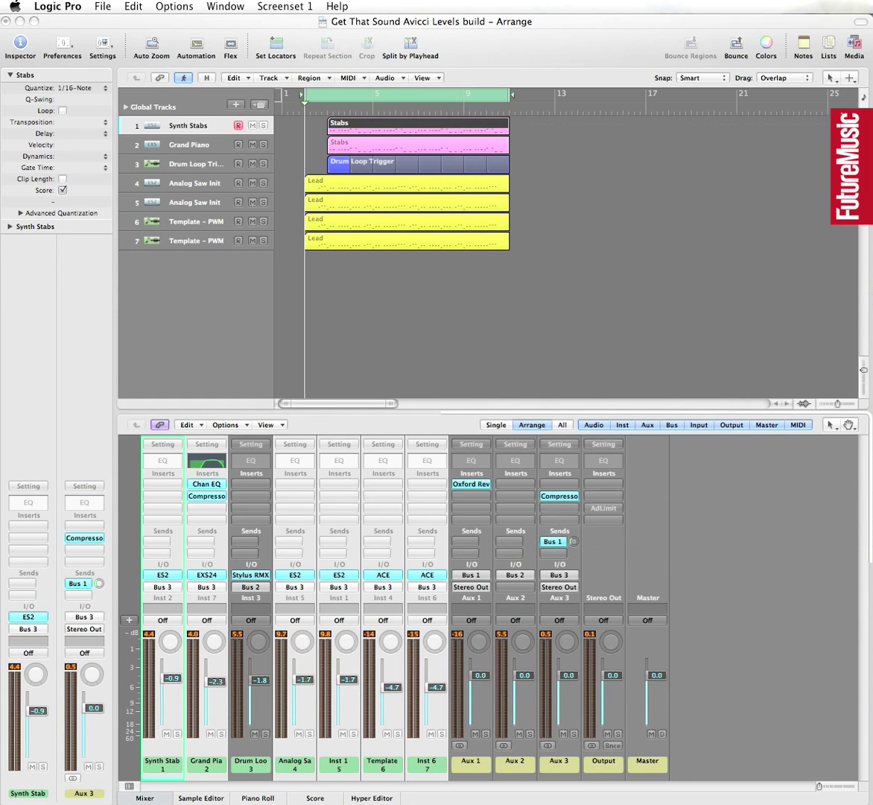
pyautogui.press('c')
pyautogui.press('space')
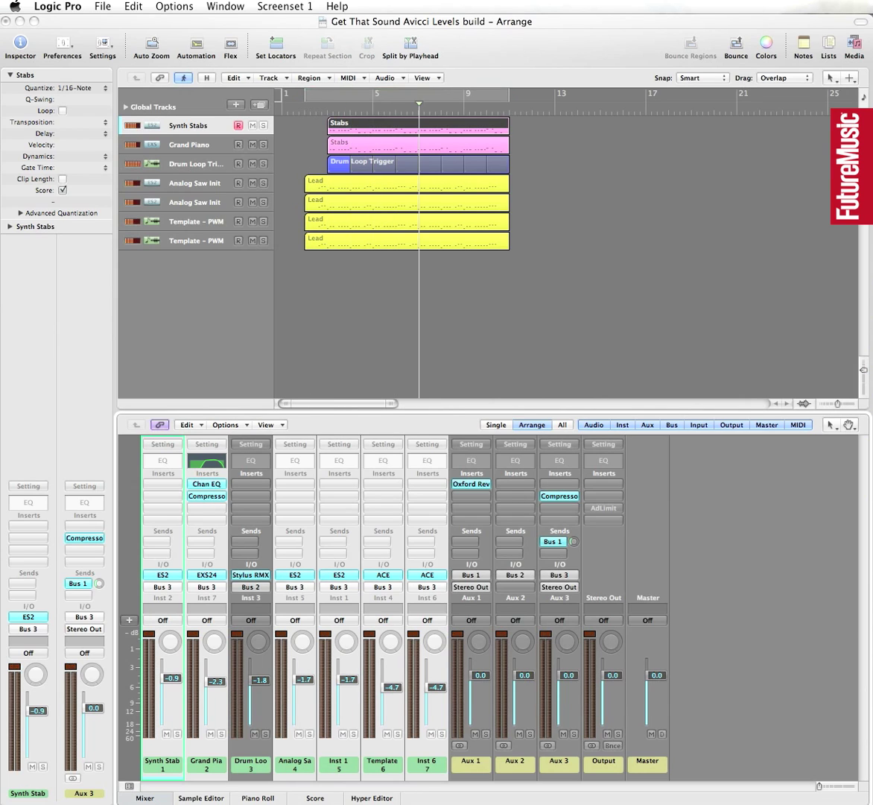
# Turn off cycle mode and place the bounced Levels audio from the Audio Bin on a new track at bar 13
pyautogui.press('c')
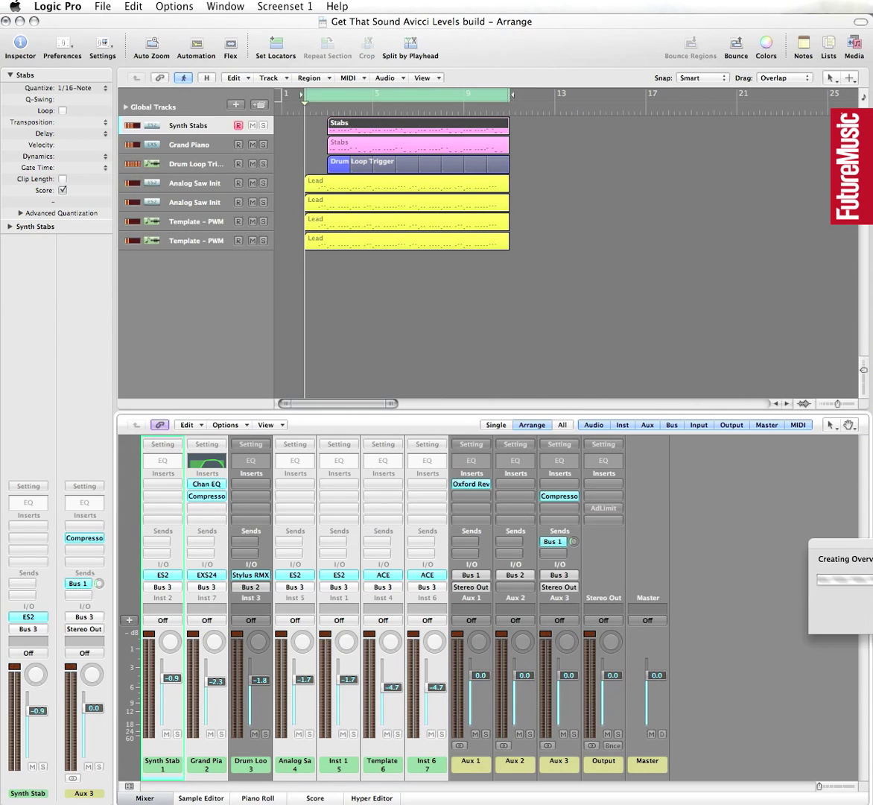
pyautogui.press('space')
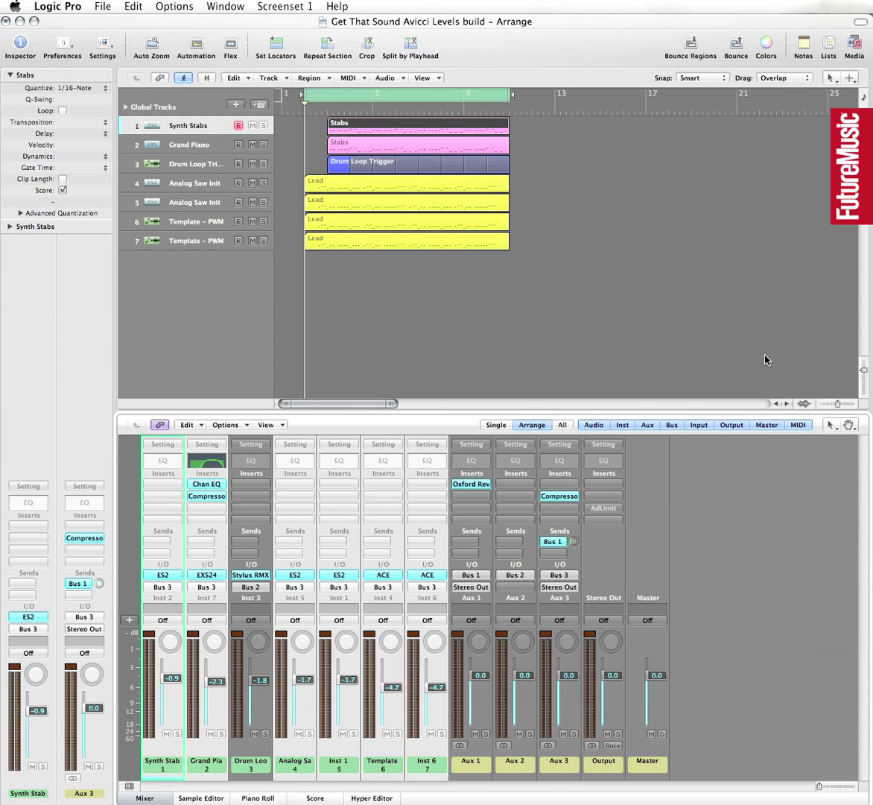
pyautogui.click(393, 93)
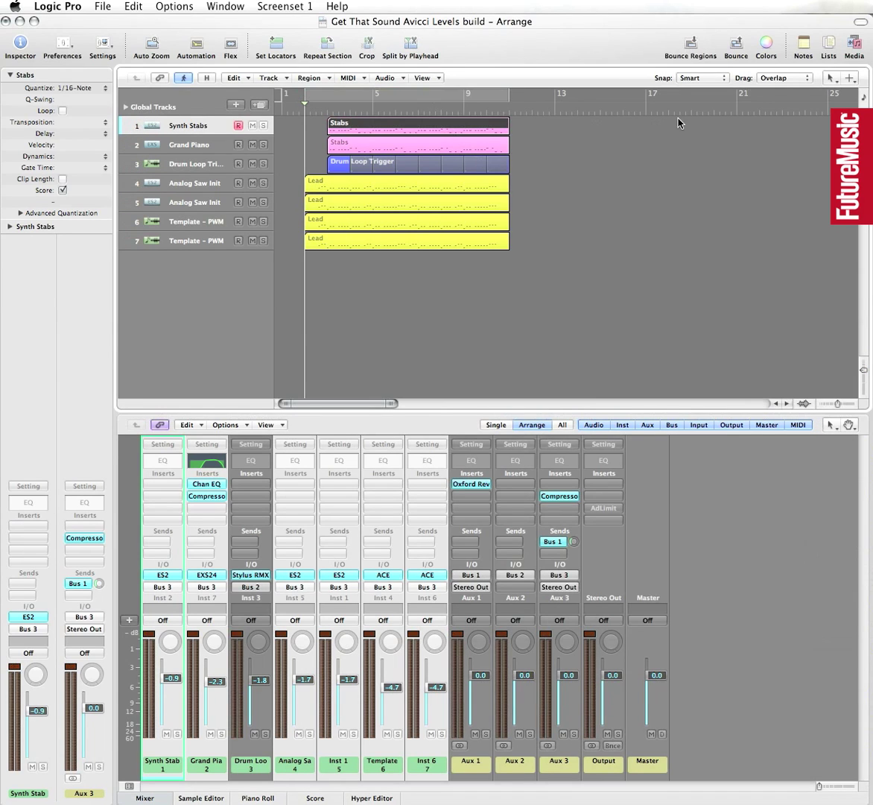
pyautogui.click(853, 46)
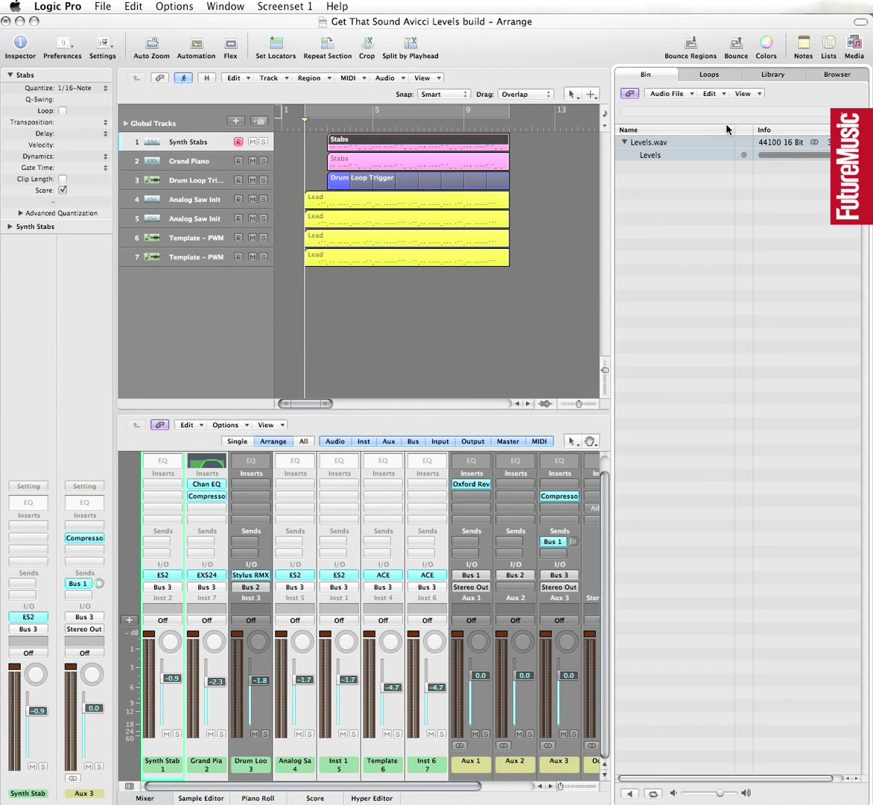
pyautogui.moveTo(647, 146); pyautogui.dragTo(552, 292)
pyautogui.click(853, 46)
# Mute the seven original regions and re-enable the AdLimit plug-in on the Output channel
pyautogui.moveTo(489, 279); pyautogui.dragTo(334, 134)
pyautogui.press('m')
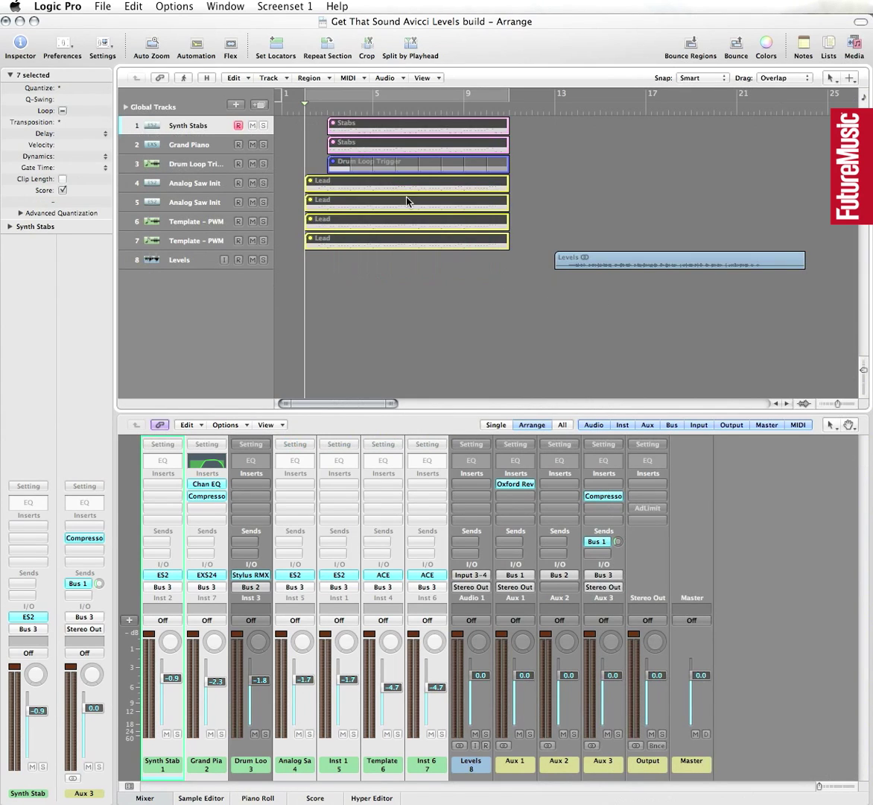
pyautogui.click(186, 259)
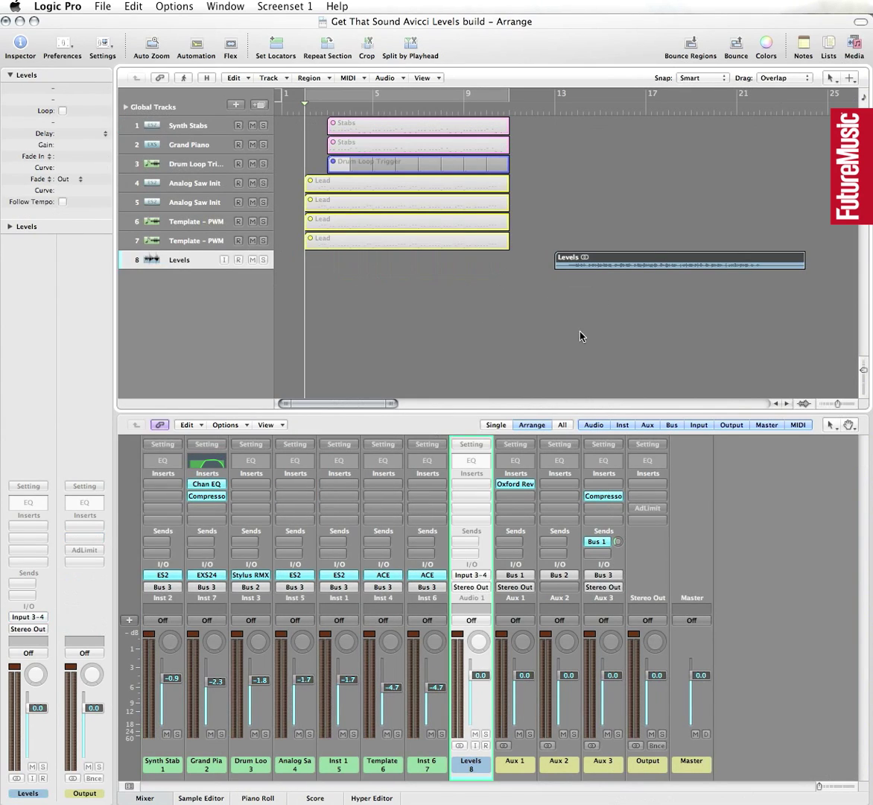
pyautogui.click(601, 289)
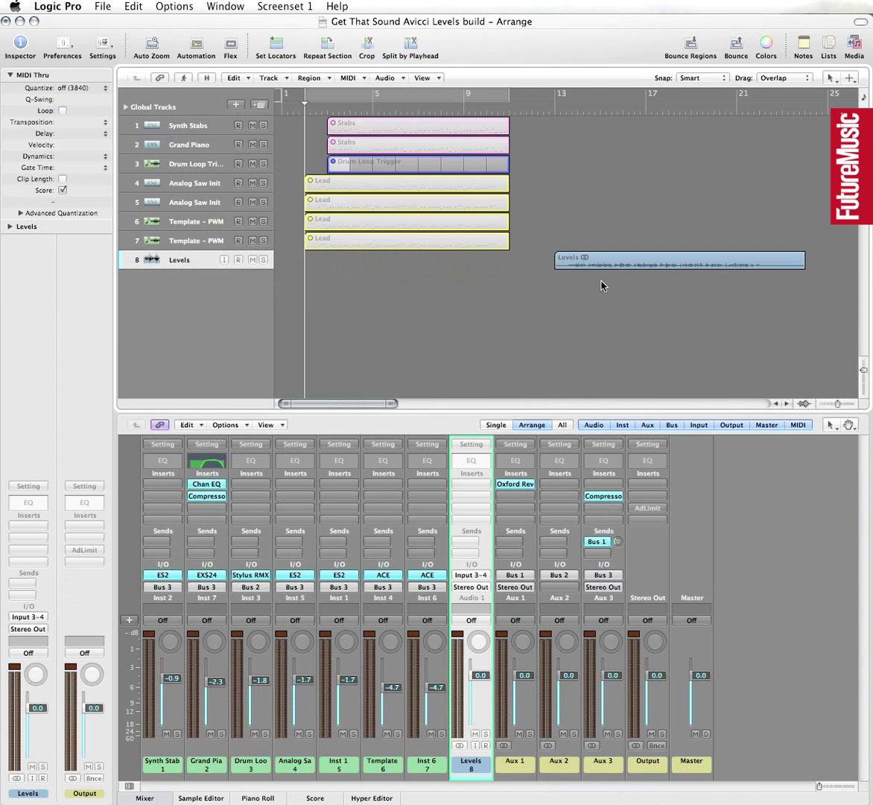
pyautogui.keyDown('super'); pyautogui.click(648, 508); pyautogui.keyUp('super')
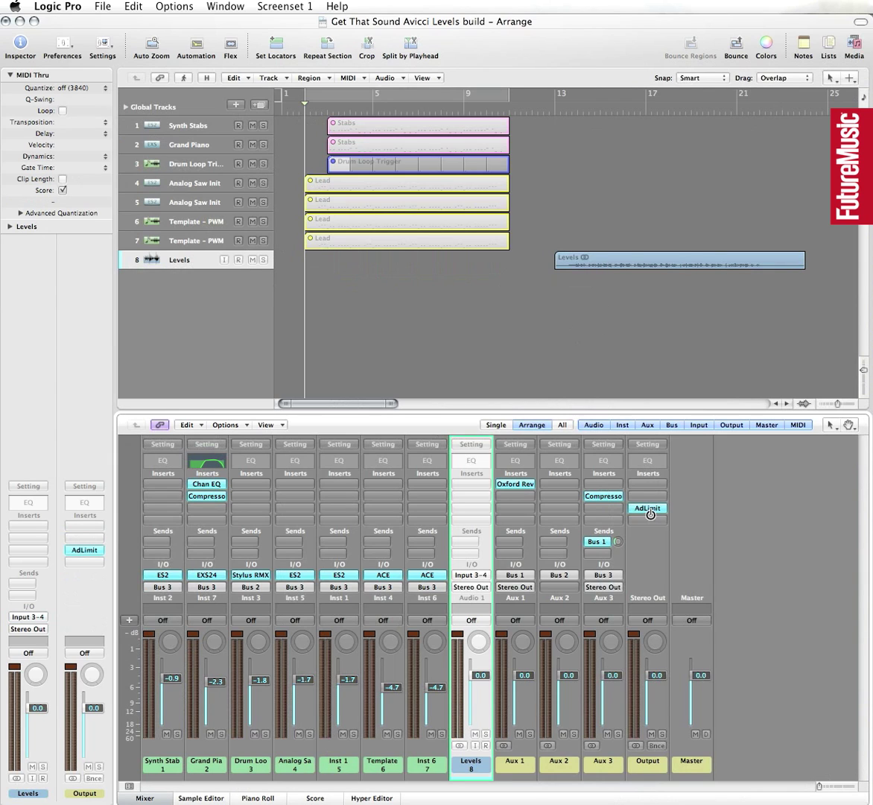
# Set the cycle range to the Levels audio region and play it back
pyautogui.click(598, 263)
pyautogui.press('super+u')
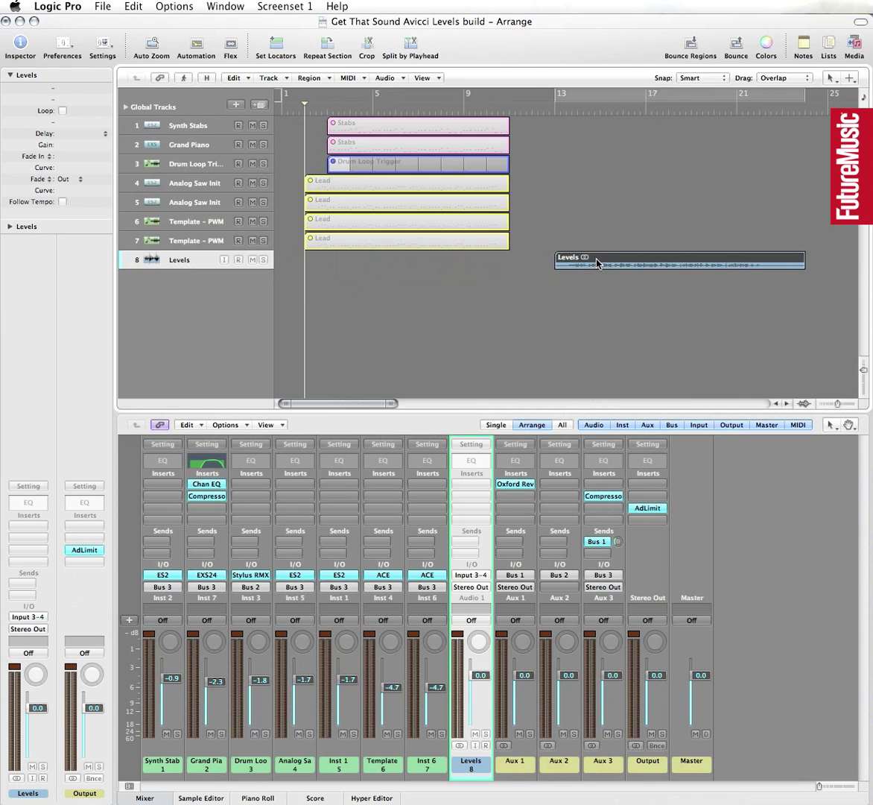
pyautogui.hotkey('ctrl', 'Right')
pyautogui.hotkey('ctrl', 'Right')
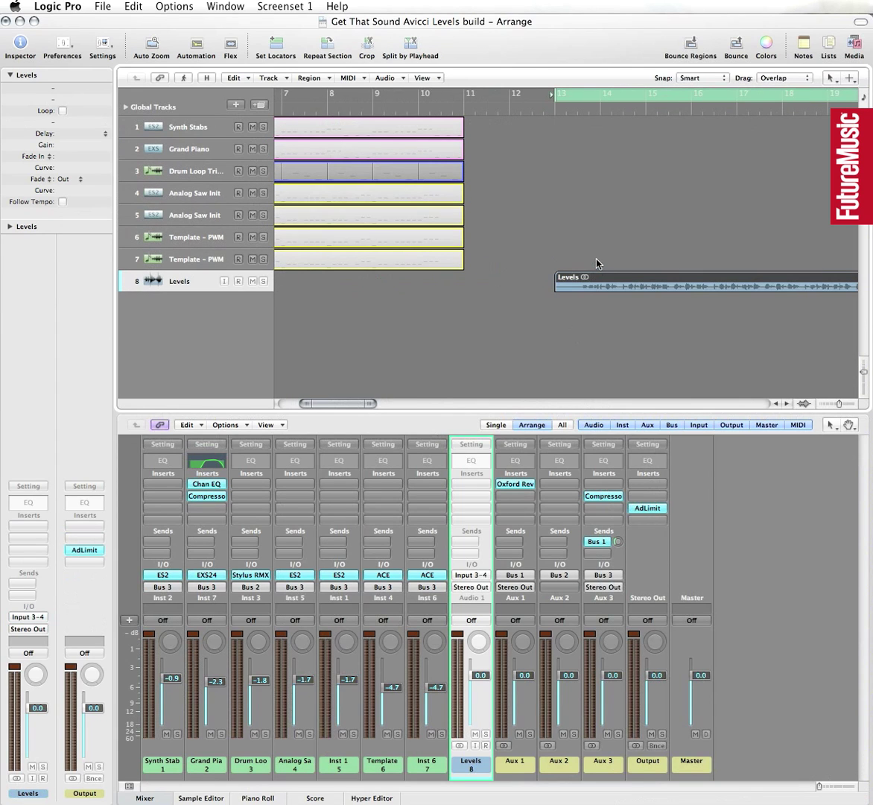
pyautogui.hotkey('ctrl', 'Down')
pyautogui.press('space')
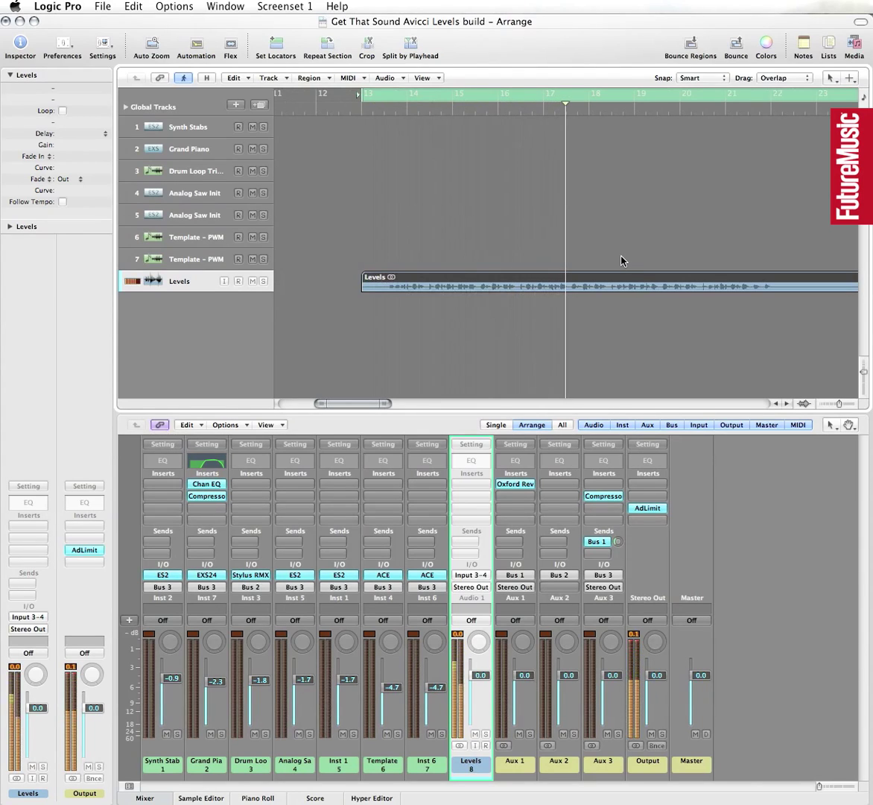
# Split the Levels audio region at 15 3 3 1 with the Scissors tool
pyautogui.hotkey('ctrl', 'Down')
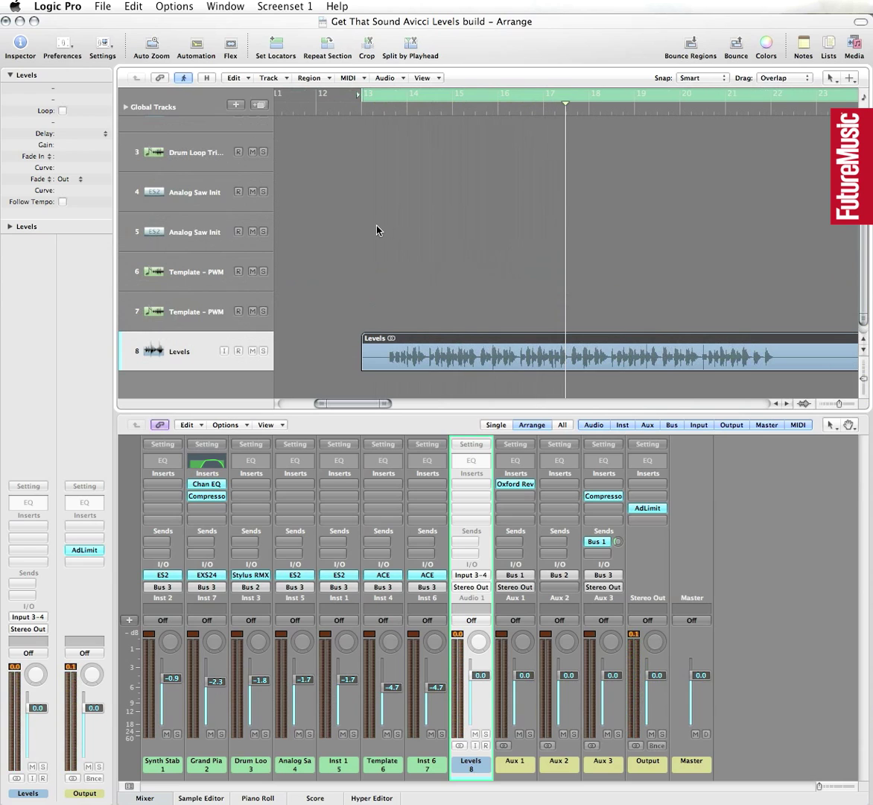
pyautogui.scroll(-1, 376, 230)
pyautogui.click(388, 248)
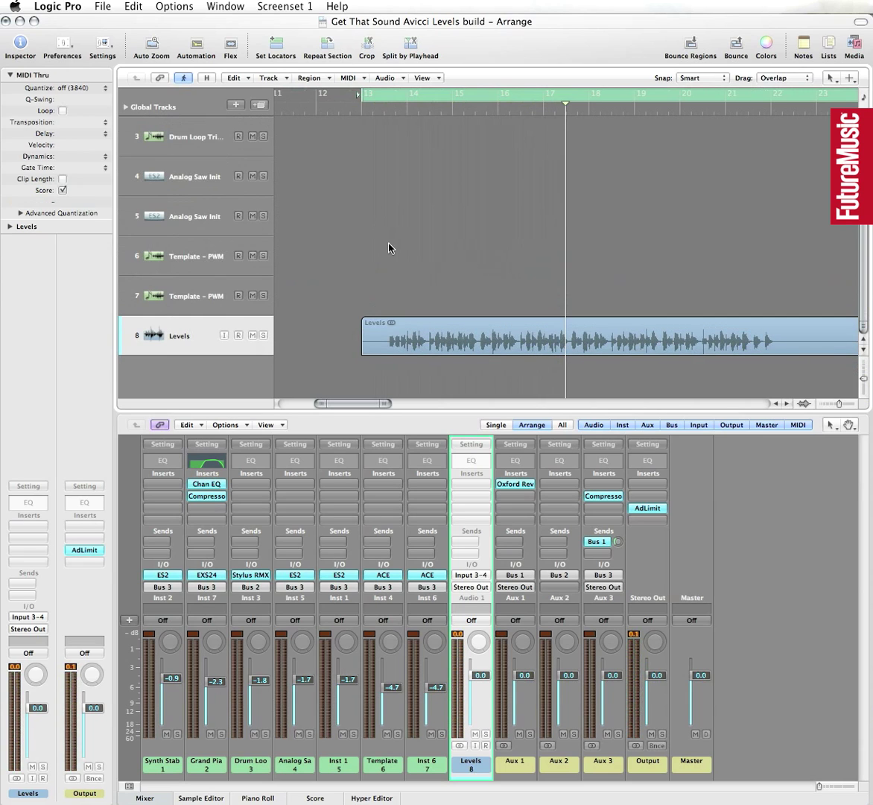
pyautogui.click(403, 327)
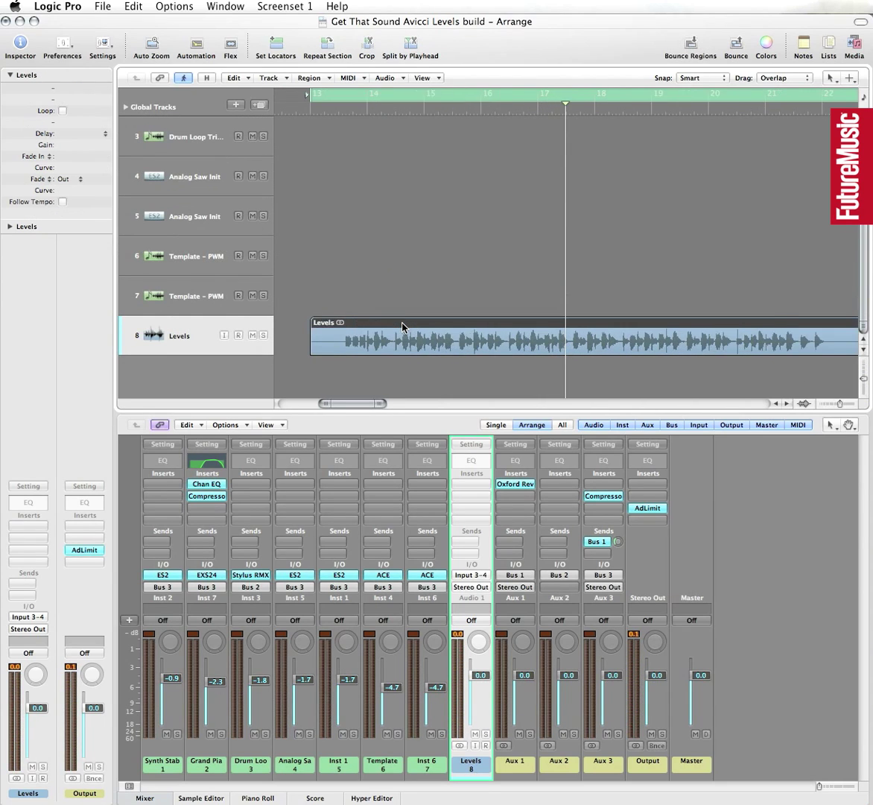
pyautogui.press('super+Right')
pyautogui.hscroll(-5, 412, 290)
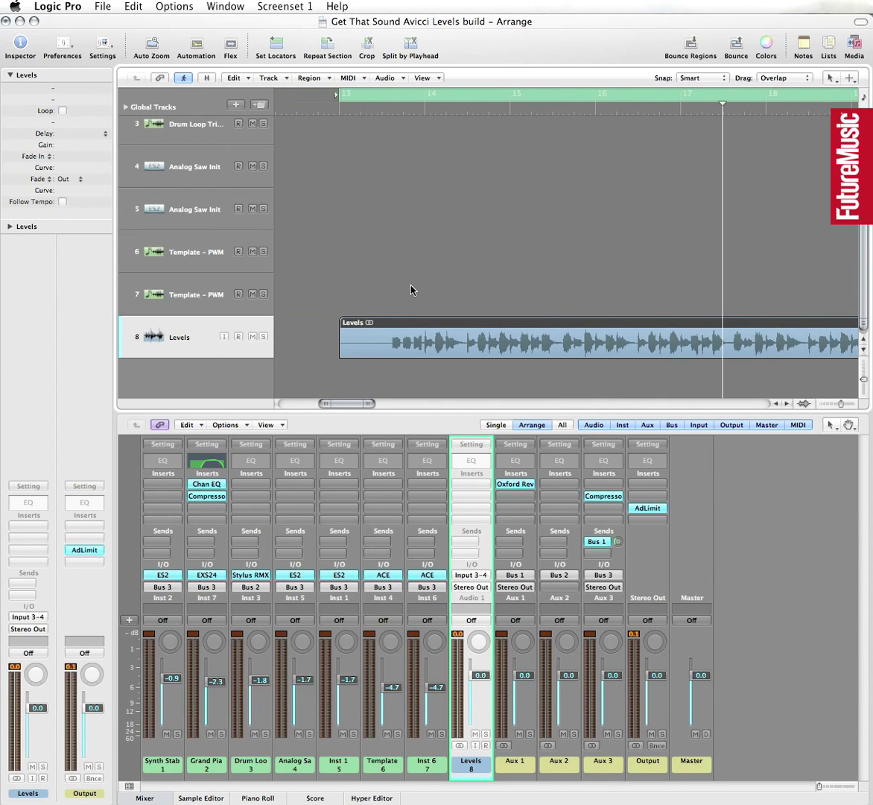
pyautogui.press('Escape')
pyautogui.click(449, 348)
pyautogui.press('space')
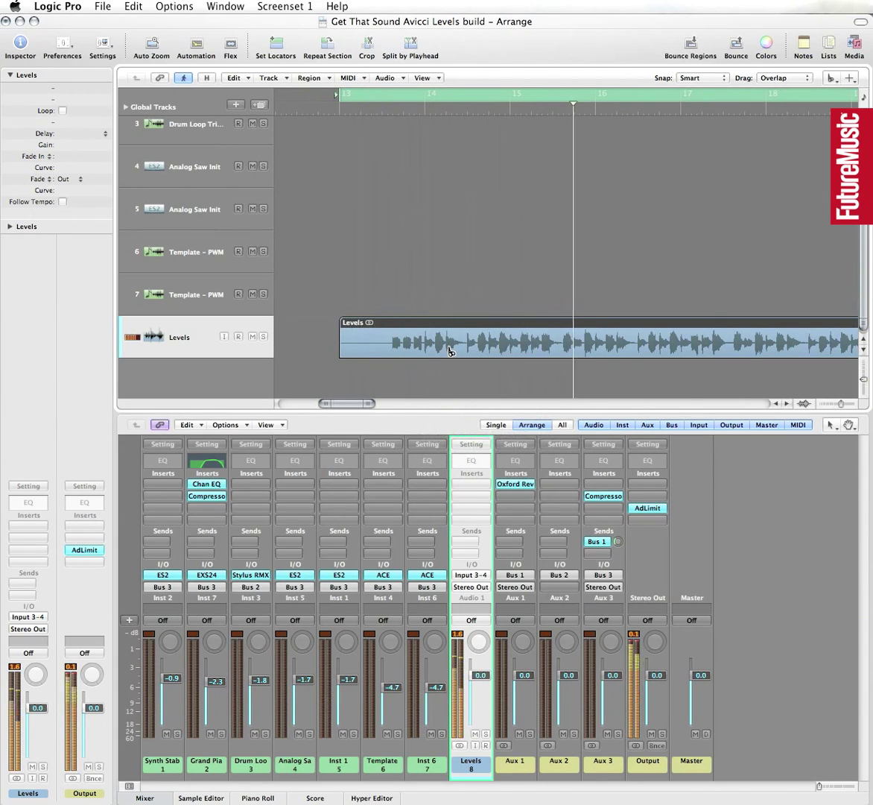
pyautogui.press('space')
pyautogui.click(563, 351)
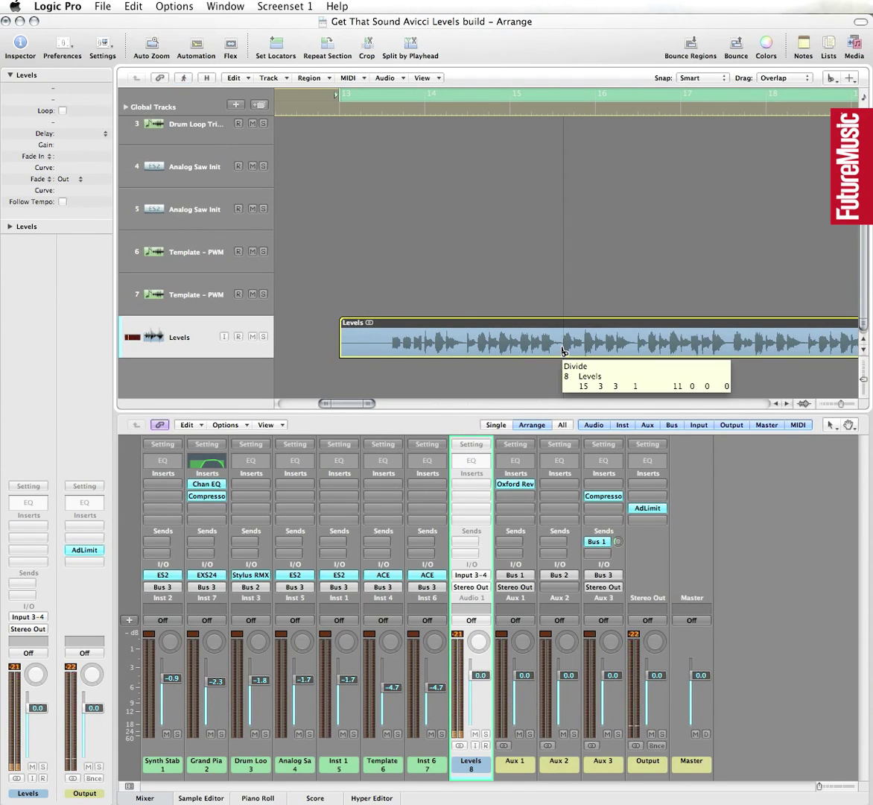
# With cycle mode off, split the Levels audio at the same point in bars 17, 19 and 21, and delete the leftover tail
pyautogui.press('space')
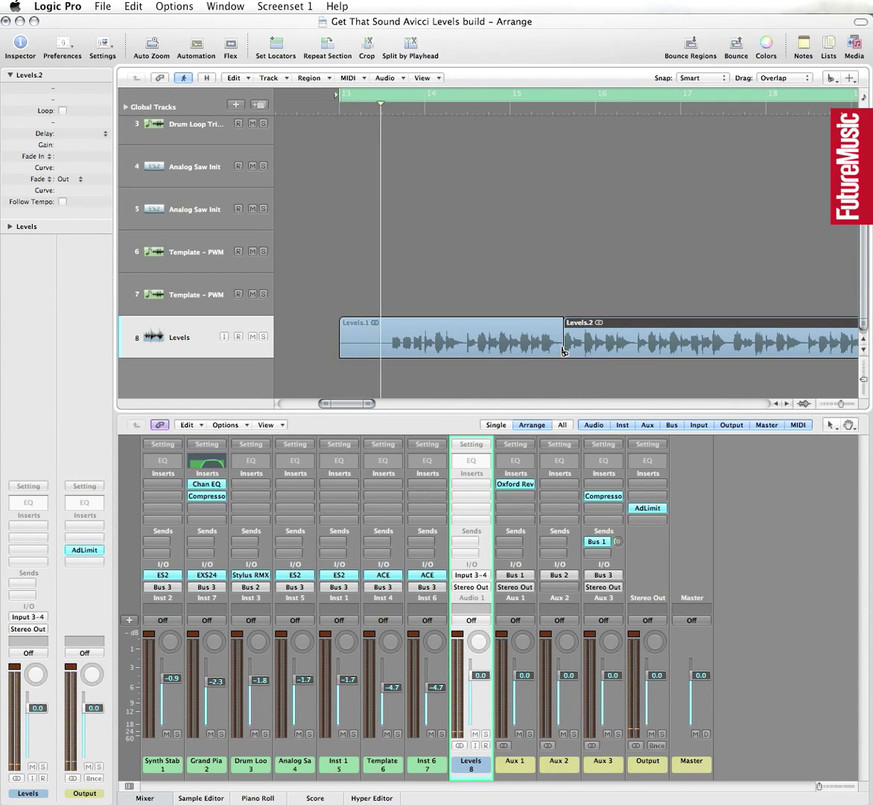
pyautogui.press('c')
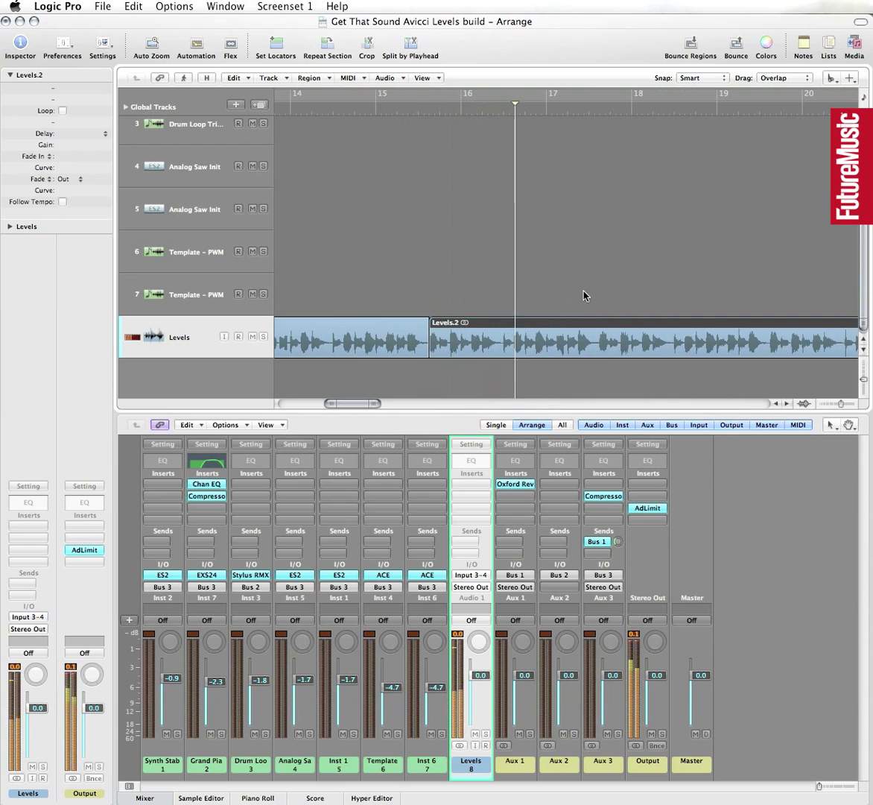
pyautogui.click(601, 357)
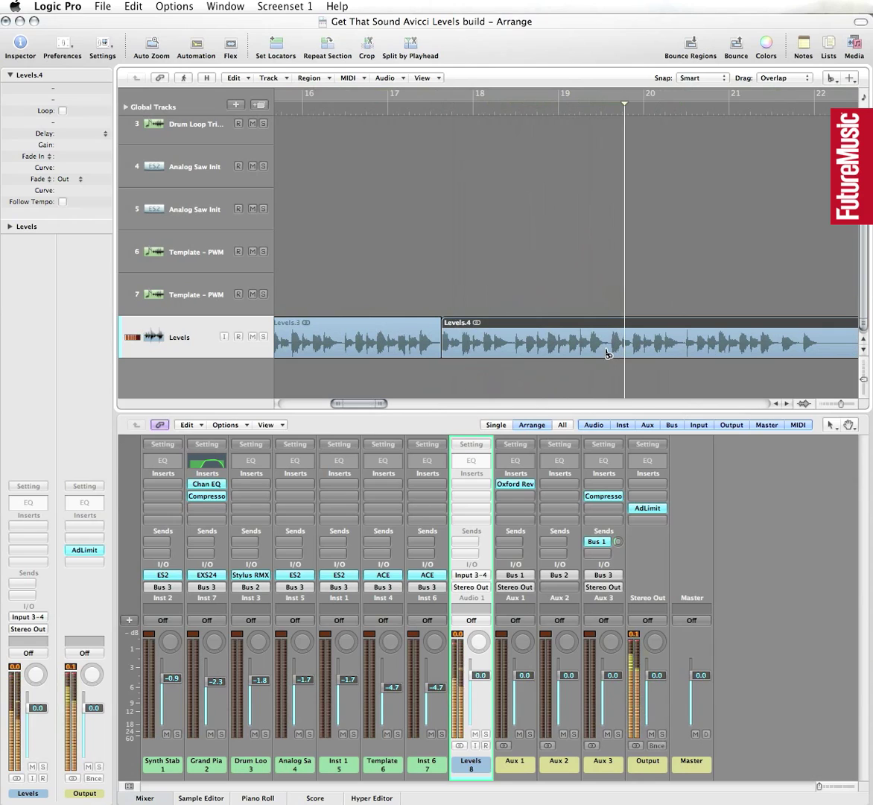
pyautogui.click(608, 355)
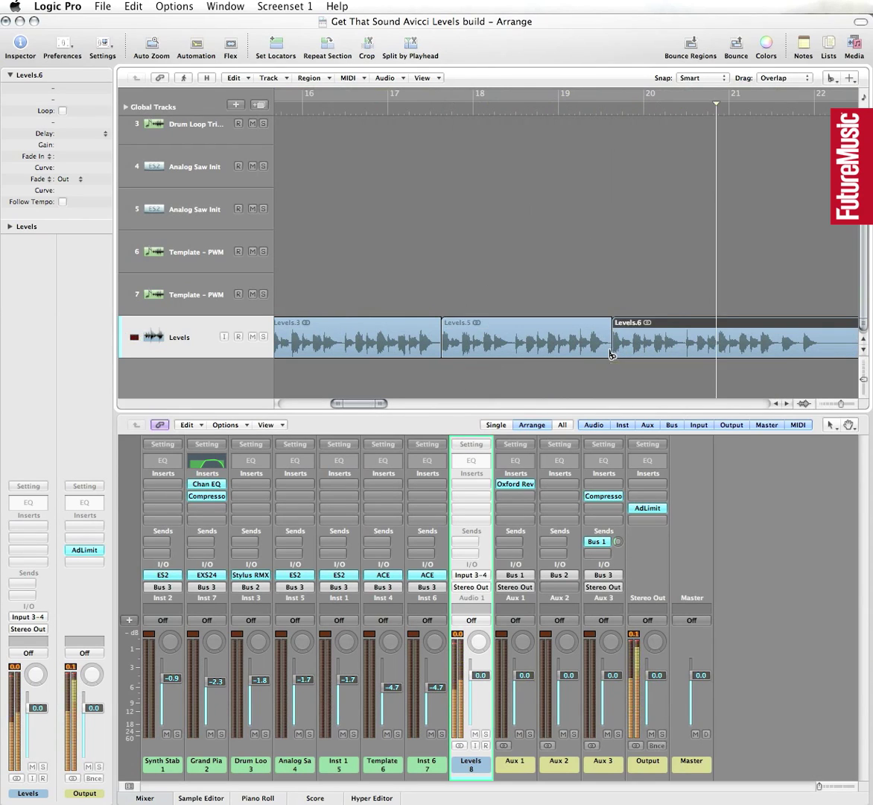
pyautogui.click(648, 356)
pyautogui.press('Delete')
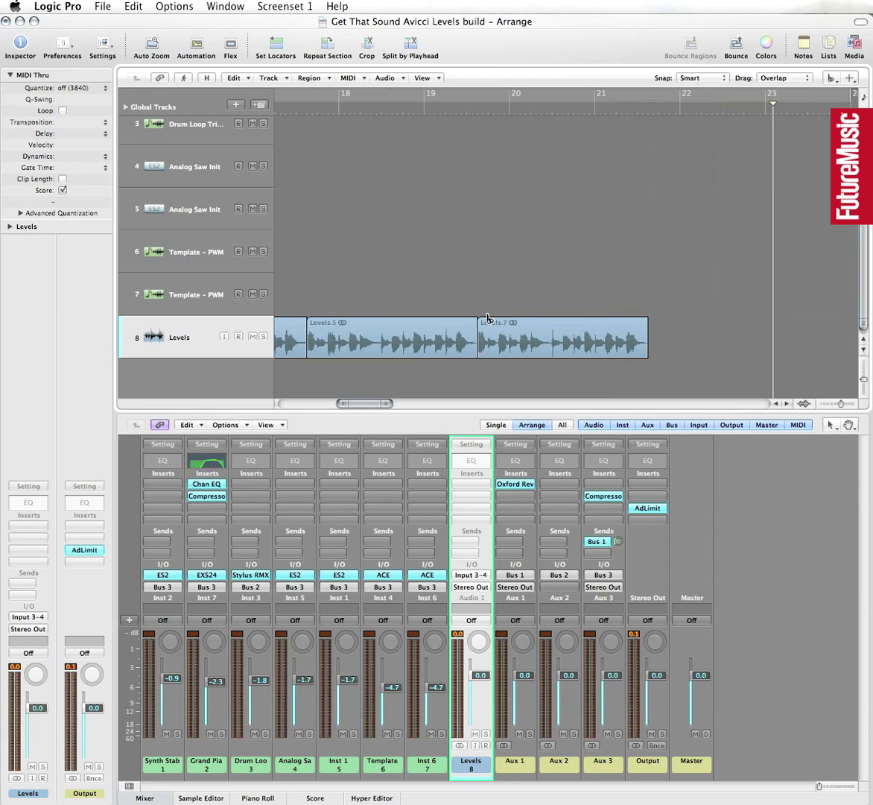
# Select the first three Levels slices with the Pointer tool and set their fade-out type to Slow Down with a length of 300
pyautogui.hscroll(-5, 491, 280)
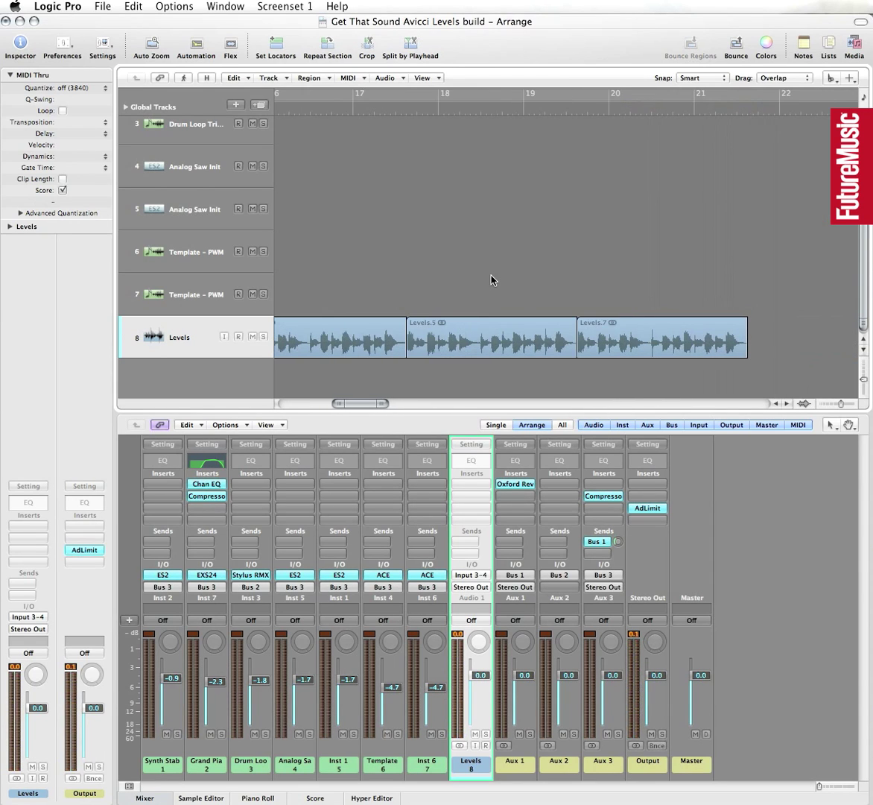
pyautogui.press('Escape')
pyautogui.press('Escape')
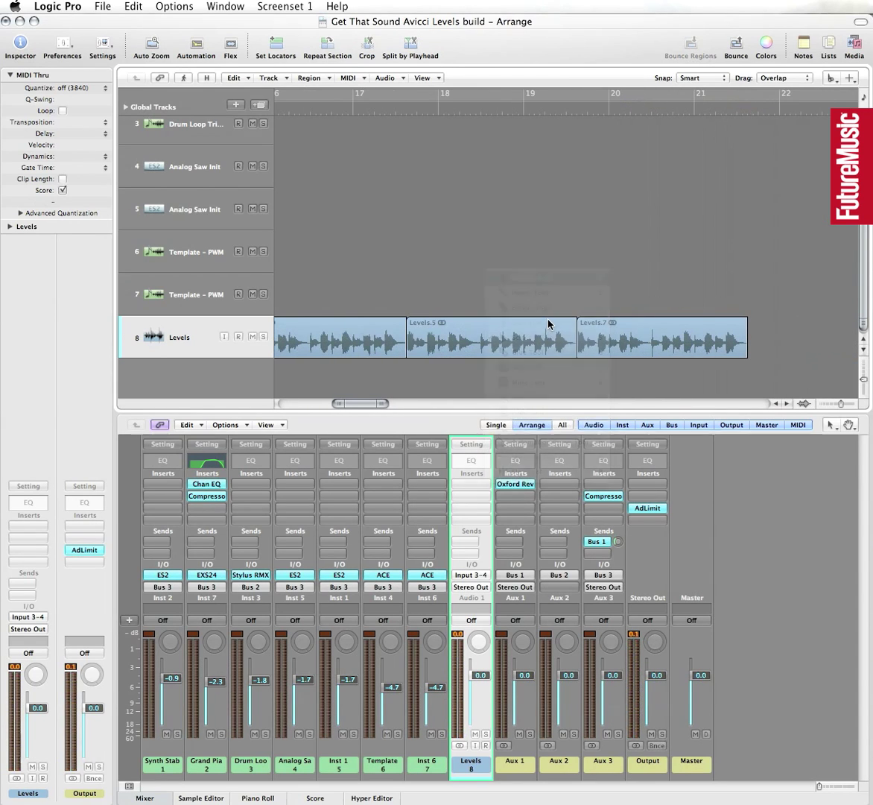
pyautogui.click(535, 341)
pyautogui.hscroll(-8, 535, 341)
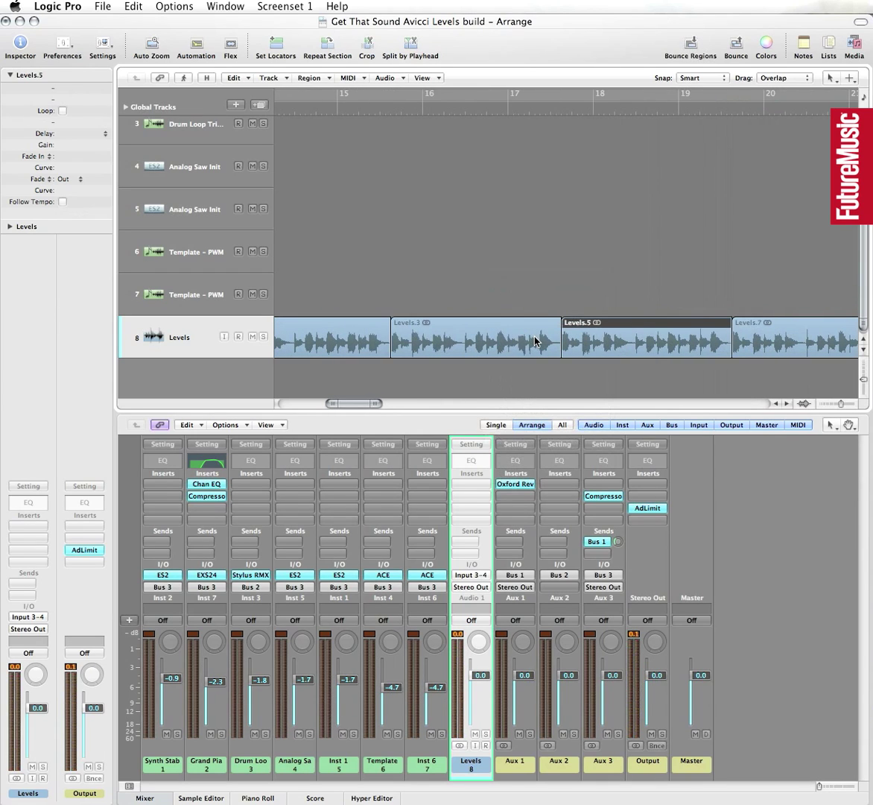
pyautogui.keyDown('shift'); pyautogui.click(514, 340); pyautogui.keyUp('shift')
pyautogui.hscroll(-9, 522, 343)
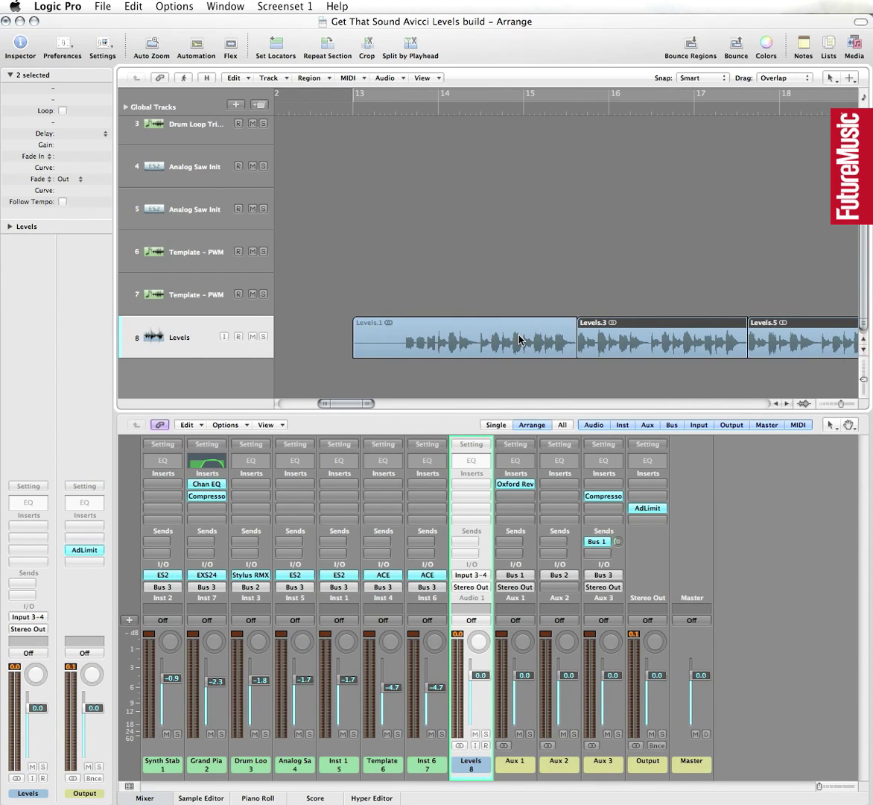
pyautogui.keyDown('shift'); pyautogui.click(520, 340); pyautogui.keyUp('shift')
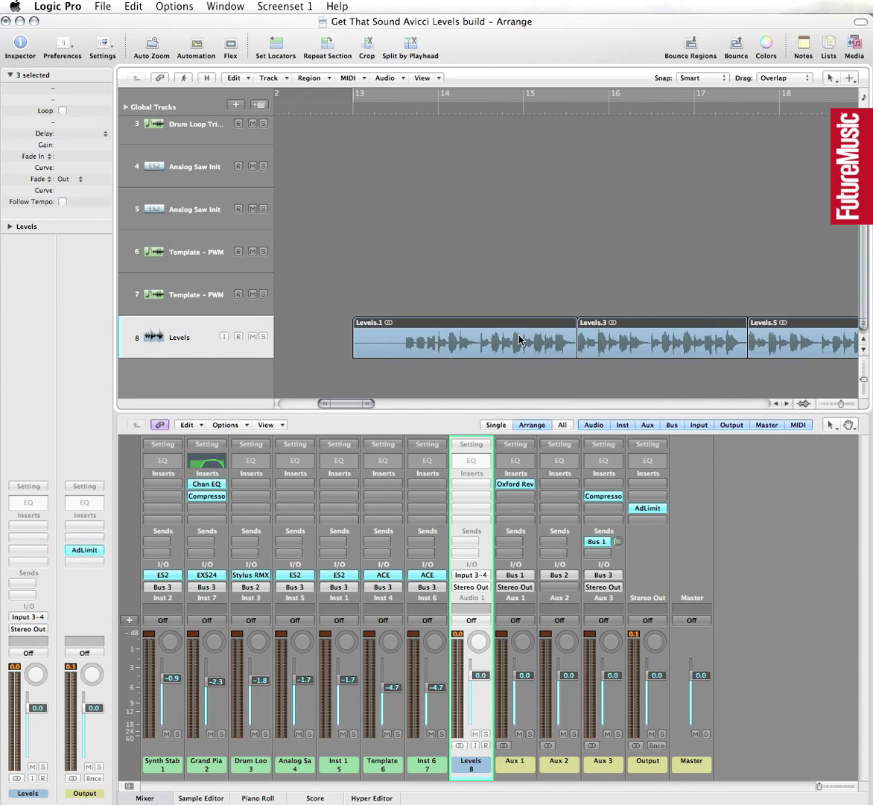
pyautogui.click(34, 181)
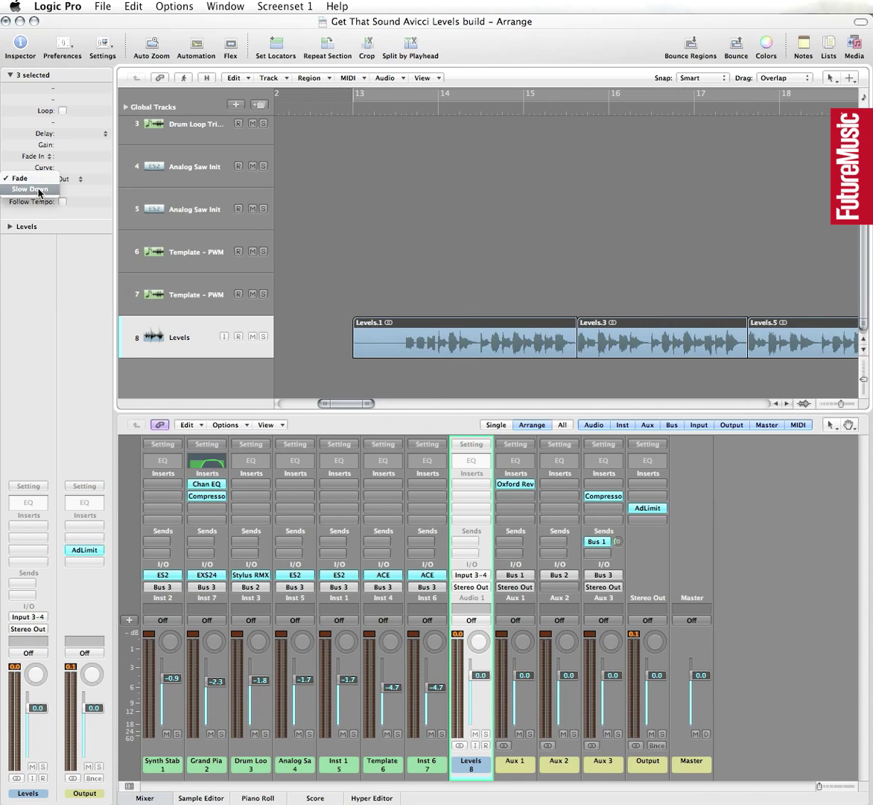
pyautogui.click(35, 181)
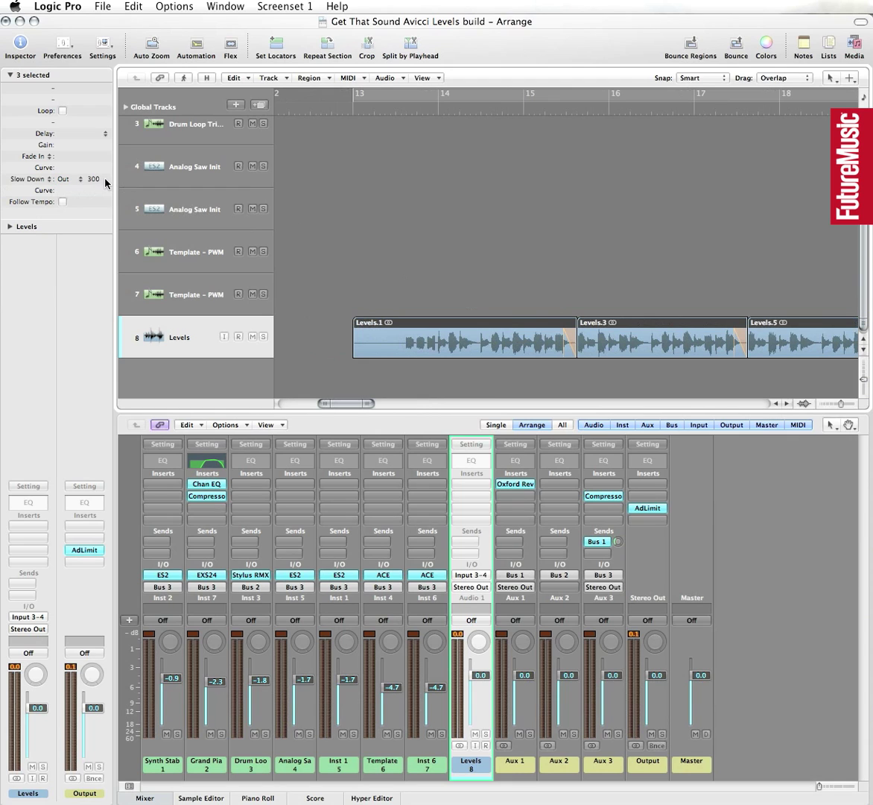
# Play the sliced Levels audio from just after bar 13 to hear the slow-down at each slice end
pyautogui.hscroll(3, 417, 258)
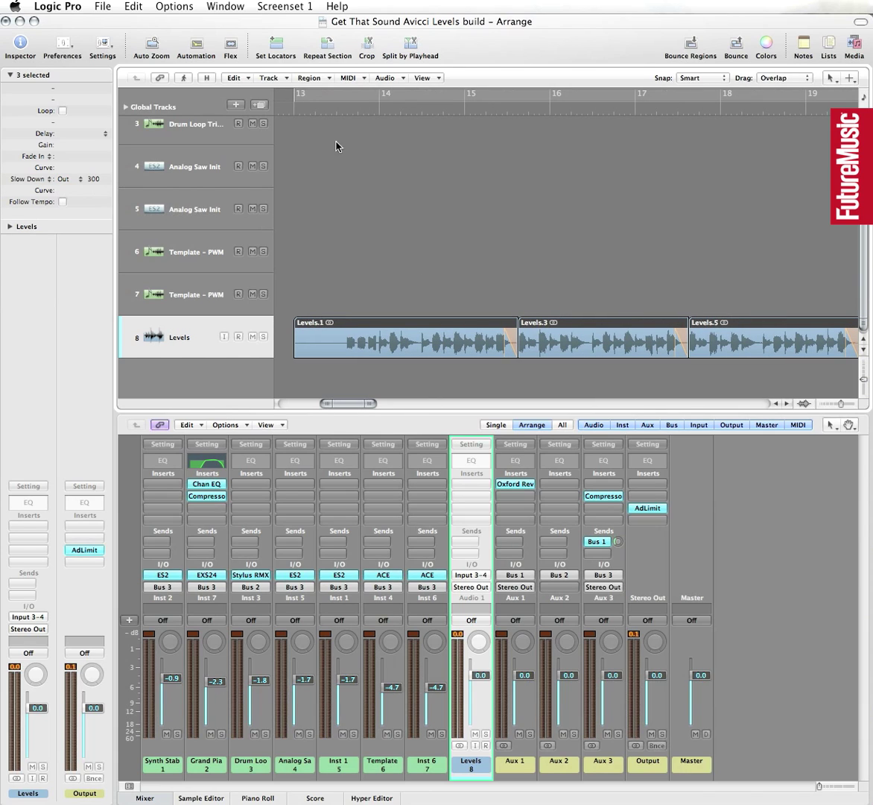
pyautogui.click(319, 111)
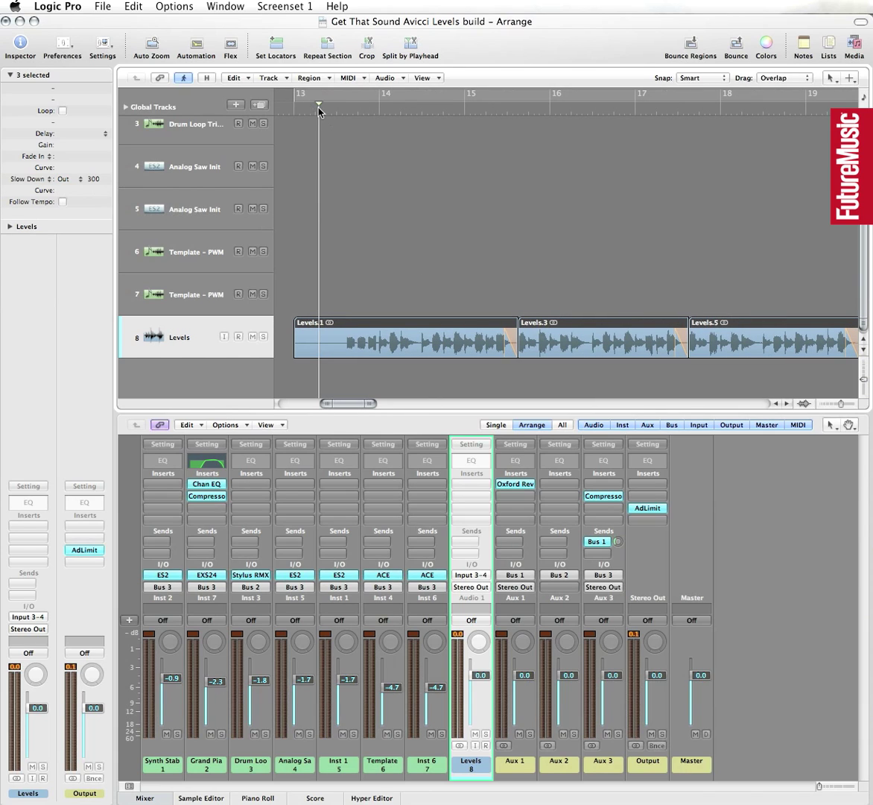
pyautogui.press('space')
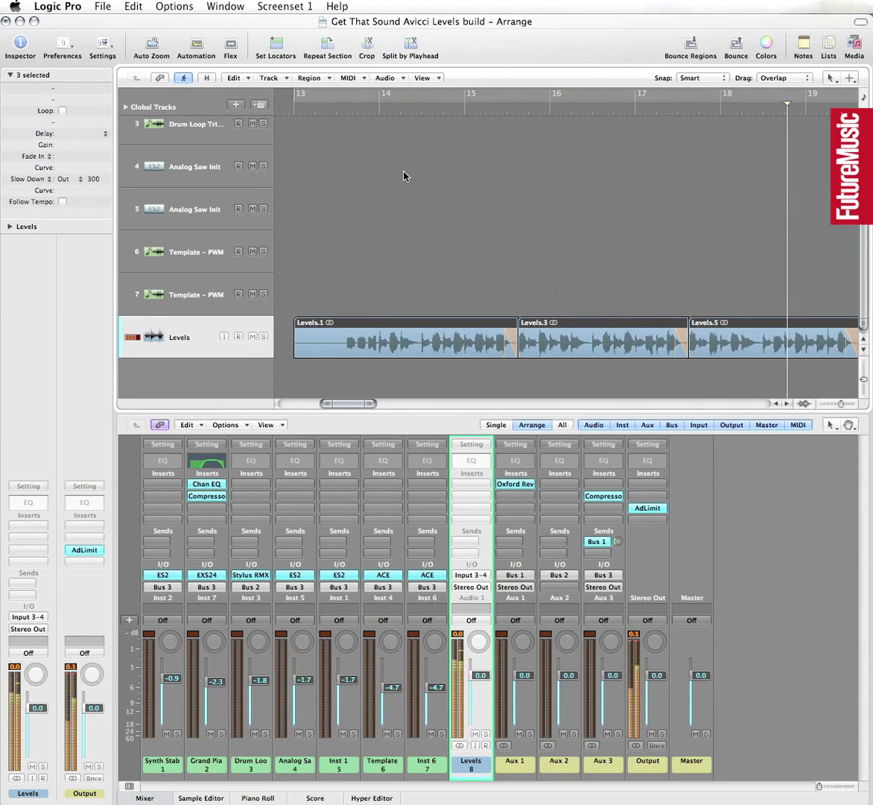
pyautogui.hotkey('ctrl', 'Left')
pyautogui.hotkey('ctrl', 'Left')
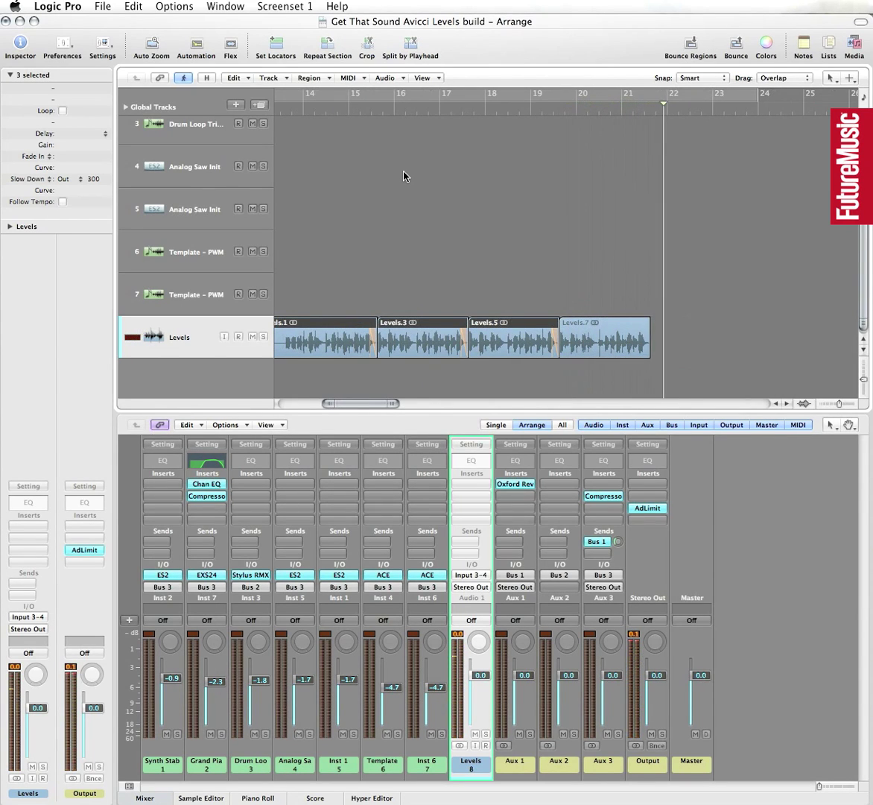
# Give the last Levels slice a Slow Down fade-out, set the length to 350 on all four slices, and play them
pyautogui.click(604, 331)
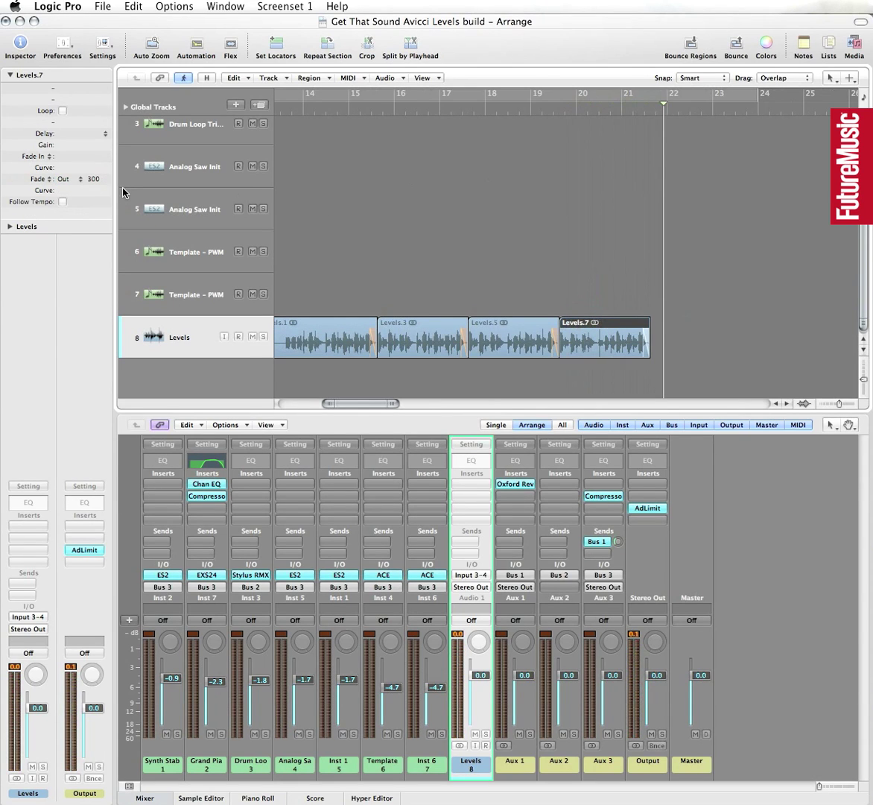
pyautogui.click(47, 181)
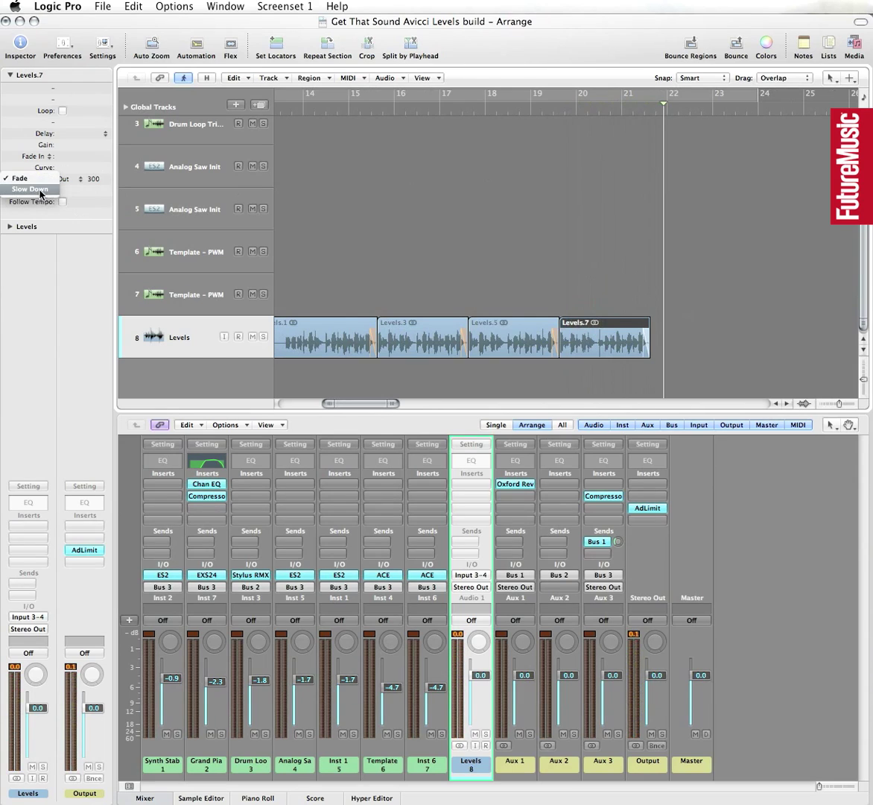
pyautogui.click(30, 189)
pyautogui.moveTo(708, 363); pyautogui.dragTo(277, 321)
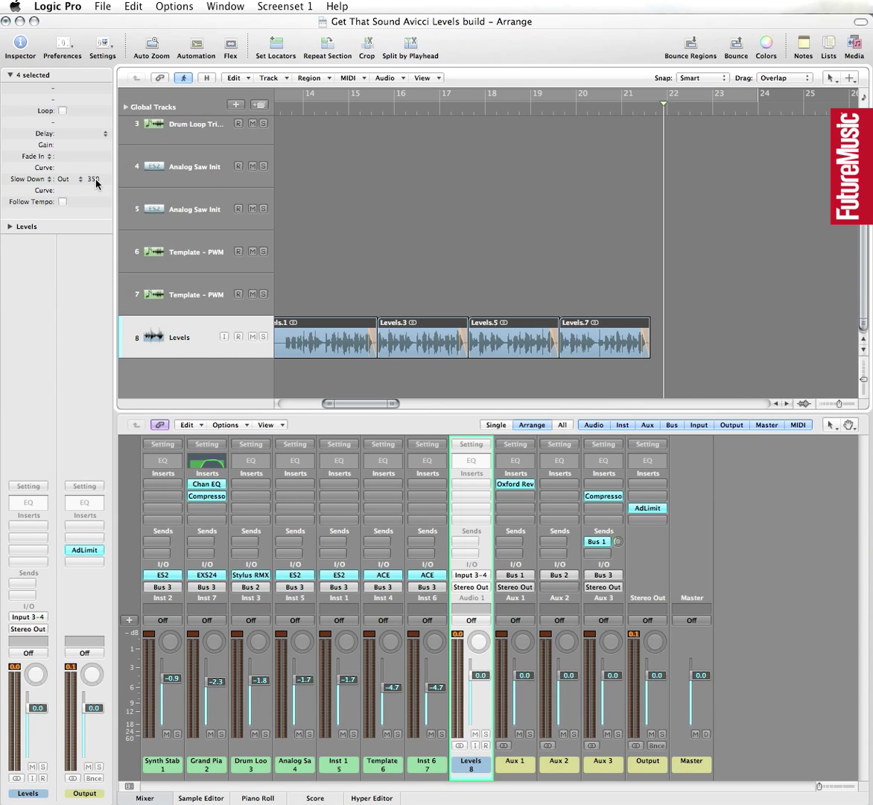
pyautogui.press('space')
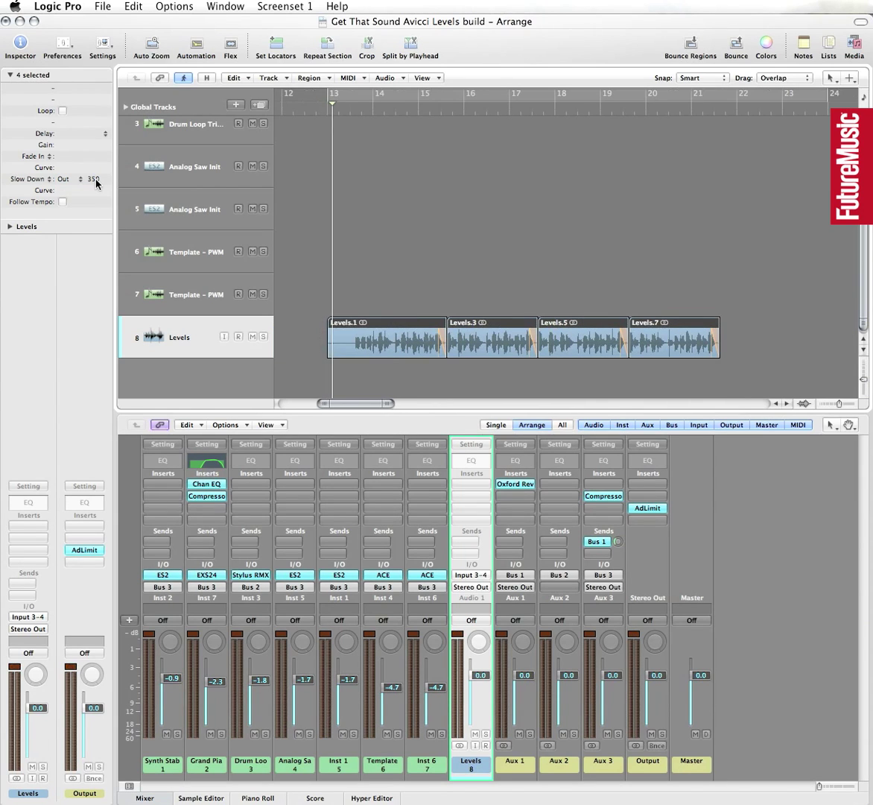